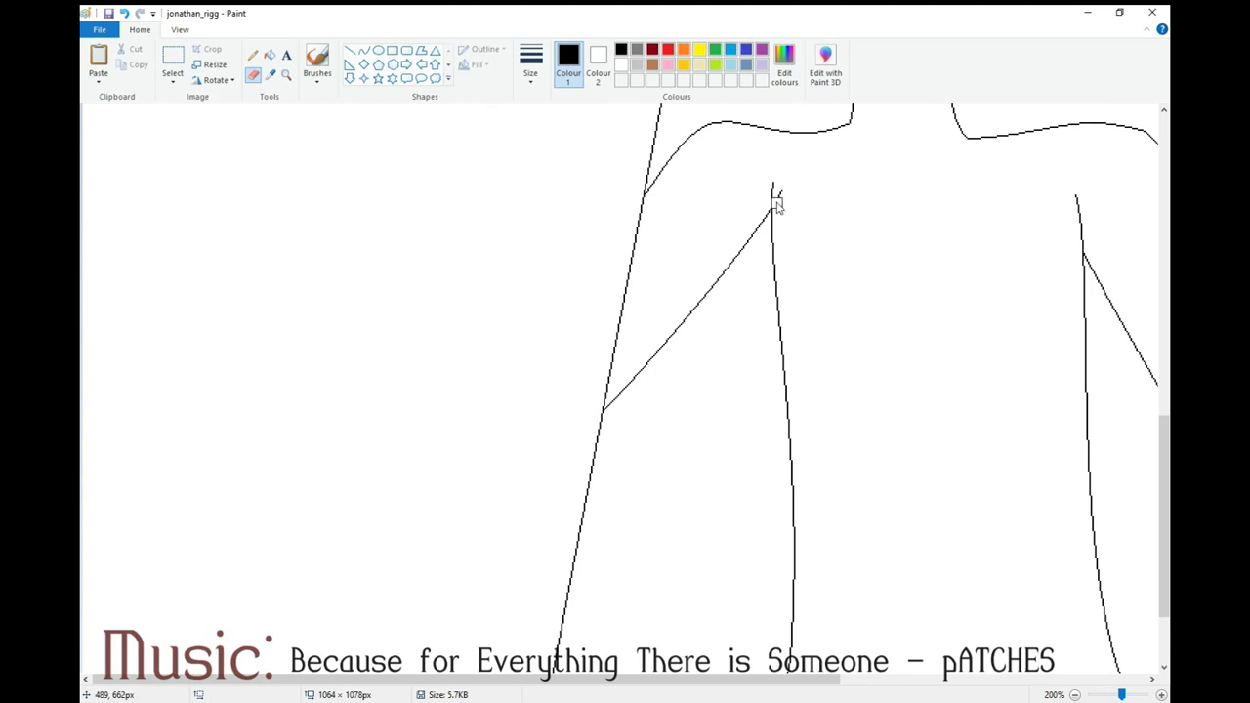
# Draw a curve across the end of the left-hand sleeve to form the heel of the hand and the thumb's outer edge
pyautogui.scroll(1, 1032, 346)
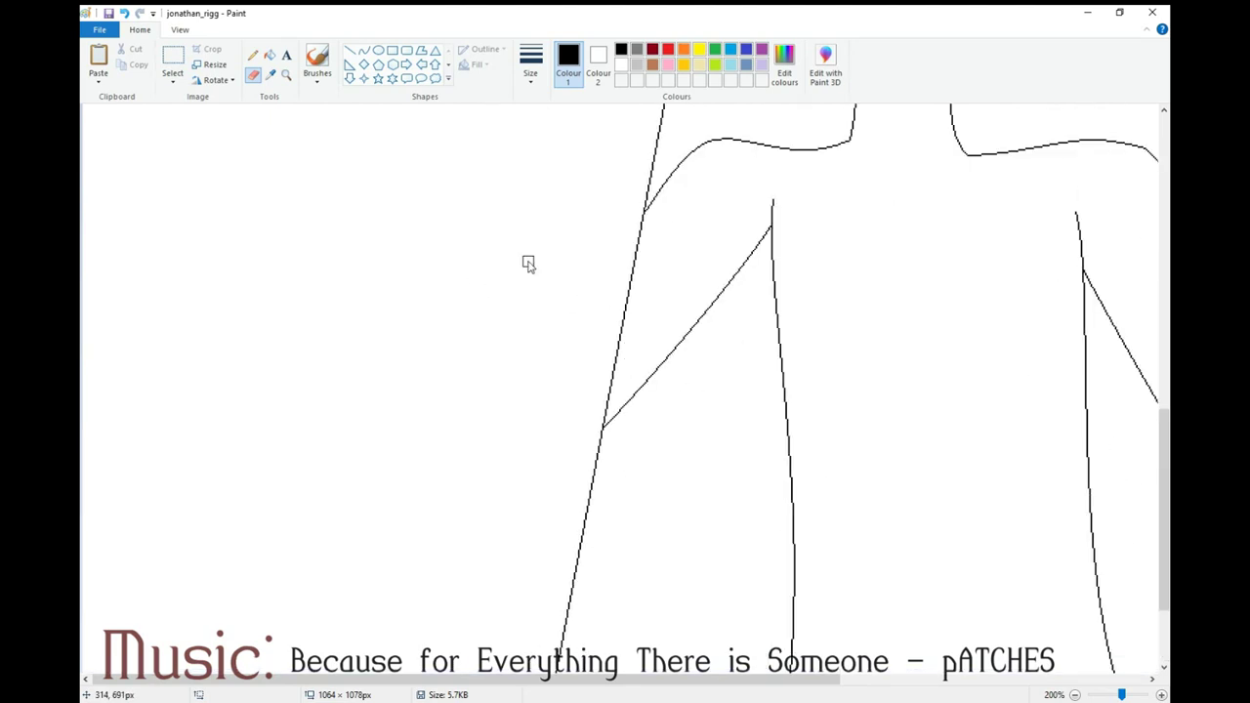
pyautogui.click(369, 58)
pyautogui.scroll(-5, 594, 217)
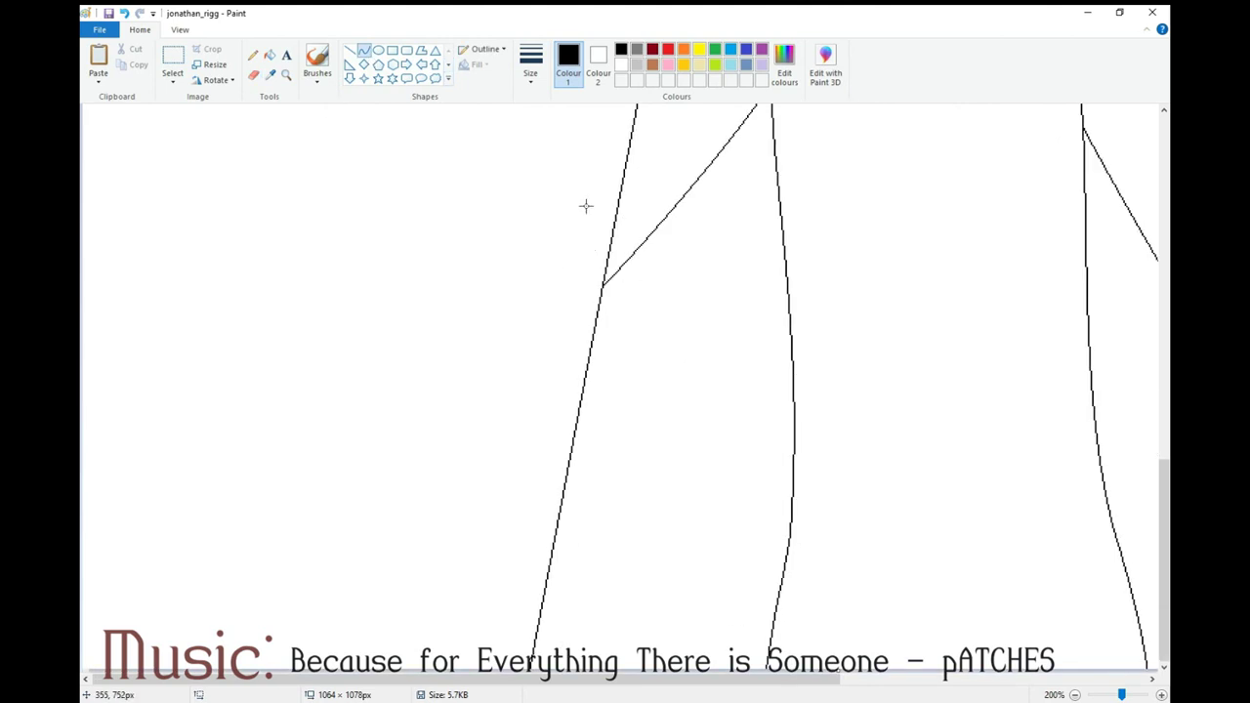
pyautogui.moveTo(610, 173)
pyautogui.mouseDown()
pyautogui.moveTo(622, 314)
pyautogui.moveTo(639, 176)
pyautogui.moveTo(664, 271)
pyautogui.mouseUp()
pyautogui.moveTo(625, 322)
pyautogui.mouseDown()
pyautogui.moveTo(566, 399)
pyautogui.moveTo(577, 367)
pyautogui.mouseUp()
pyautogui.click(676, 340)
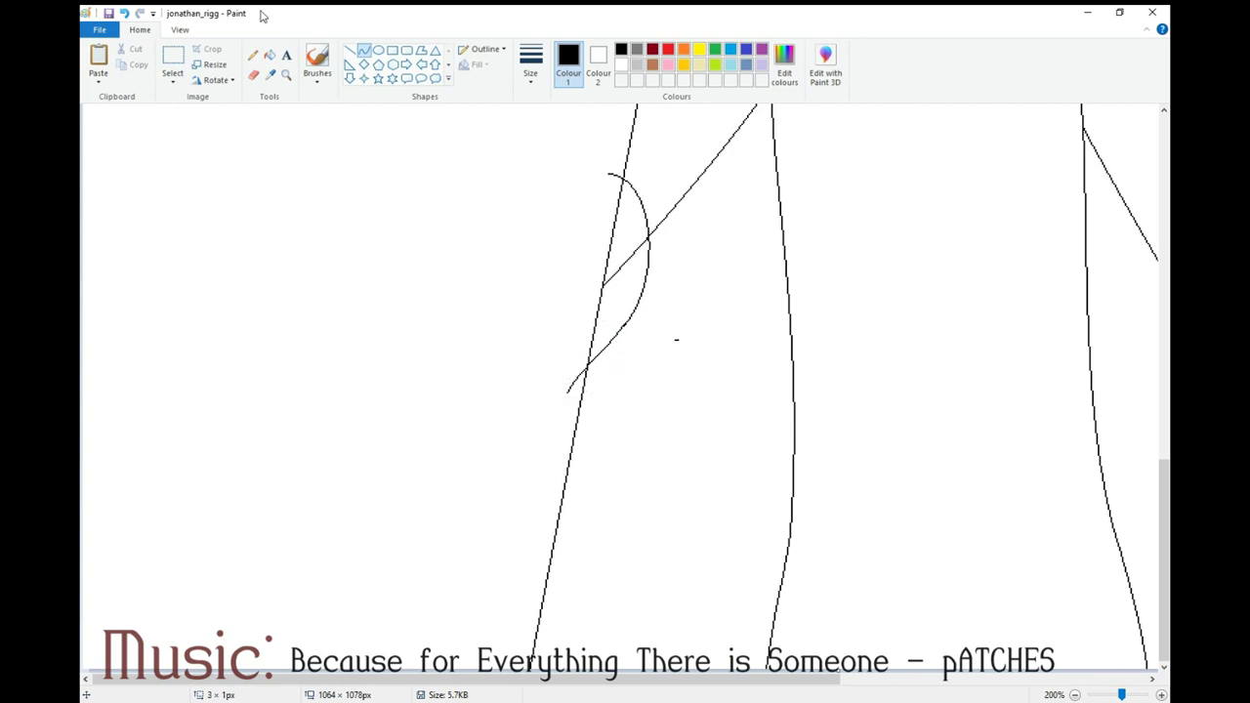
# Draw the thumb's inner edge as a curve from its tip up to the notch beside the palm
pyautogui.moveTo(613, 296)
pyautogui.mouseDown()
pyautogui.moveTo(569, 393)
pyautogui.moveTo(538, 338)
pyautogui.moveTo(517, 364)
pyautogui.mouseUp()
pyautogui.hotkey('ctrl', 'z')
pyautogui.moveTo(605, 296); pyautogui.dragTo(564, 391)
pyautogui.moveTo(591, 320); pyautogui.dragTo(522, 353)
pyautogui.moveTo(611, 177); pyautogui.dragTo(538, 305)
pyautogui.moveTo(573, 197)
pyautogui.mouseDown()
pyautogui.moveTo(471, 200)
pyautogui.moveTo(473, 250)
pyautogui.mouseUp()
pyautogui.click(623, 311)
pyautogui.moveTo(606, 297); pyautogui.dragTo(540, 306)
pyautogui.hotkey('ctrl', 'z')
pyautogui.hotkey('ctrl', 'z')
# Draw the hand's upper edge and its lower edge as outward curves from the wrist and the thumb notch
pyautogui.moveTo(606, 175); pyautogui.dragTo(497, 216)
pyautogui.click(574, 166)
pyautogui.click(508, 189)
pyautogui.click(650, 292)
pyautogui.moveTo(604, 300); pyautogui.dragTo(497, 359)
pyautogui.click(552, 321)
pyautogui.click(520, 332)
pyautogui.click(389, 225)
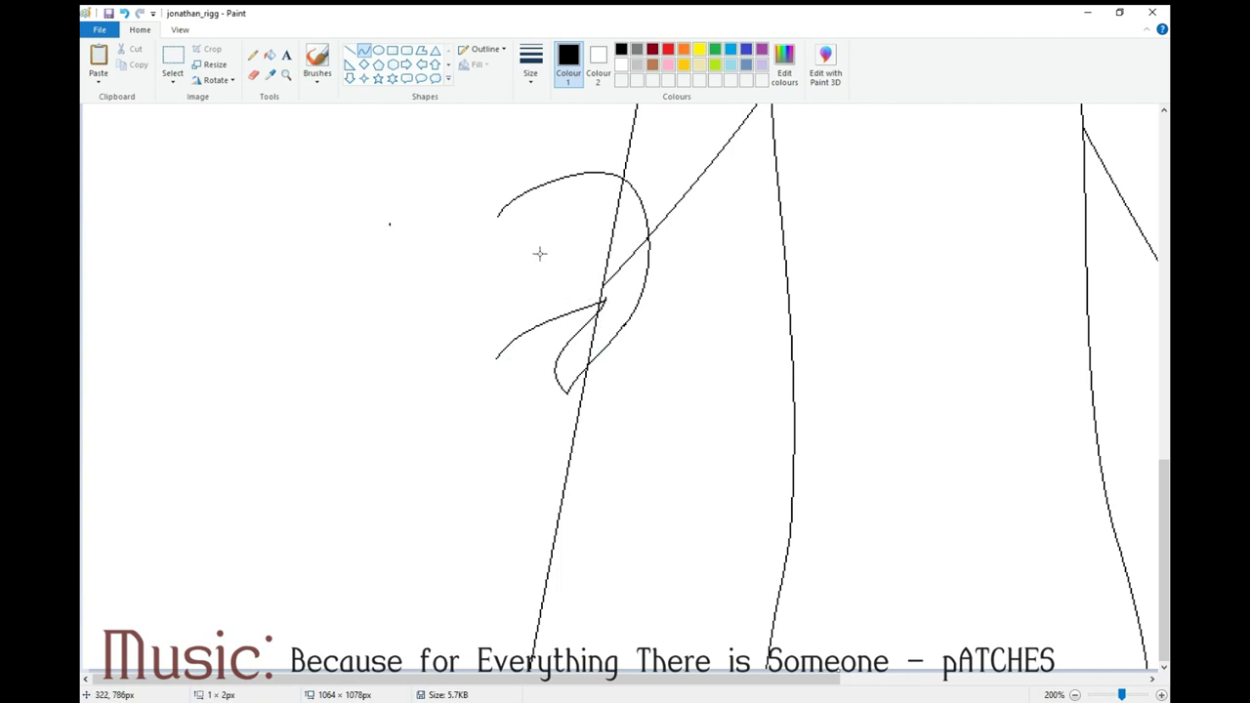
# Close the open end of the hand with a curve bulging outward between the upper and lower edges
pyautogui.moveTo(498, 214); pyautogui.dragTo(496, 358)
pyautogui.click(124, 14)
pyautogui.moveTo(496, 215); pyautogui.dragTo(496, 358)
pyautogui.moveTo(496, 254)
pyautogui.mouseDown()
pyautogui.moveTo(405, 329)
pyautogui.moveTo(393, 289)
pyautogui.mouseUp()
pyautogui.moveTo(469, 291); pyautogui.dragTo(467, 291)
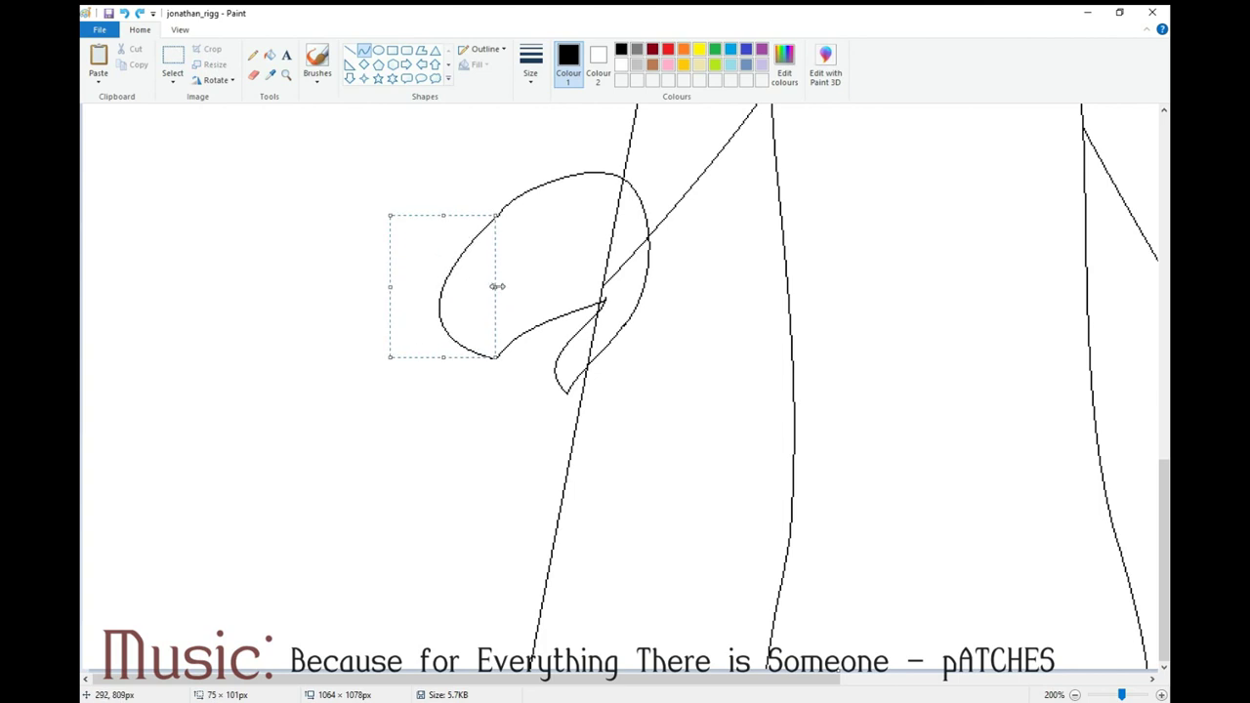
# Zoom in to 400% and erase the kinks where the end curve meets the hand's upper and lower edges
pyautogui.click(287, 75)
pyautogui.click(590, 298)
pyautogui.click(590, 317)
pyautogui.click(254, 75)
pyautogui.moveTo(533, 254)
pyautogui.mouseDown()
pyautogui.moveTo(481, 290)
pyautogui.moveTo(539, 276)
pyautogui.moveTo(425, 287)
pyautogui.mouseUp()
pyautogui.scroll(-2, 542, 271)
pyautogui.scroll(-3, 541, 274)
pyautogui.scroll(3, 820, 390)
pyautogui.scroll(-3, 619, 398)
pyautogui.scroll(3, 619, 398)
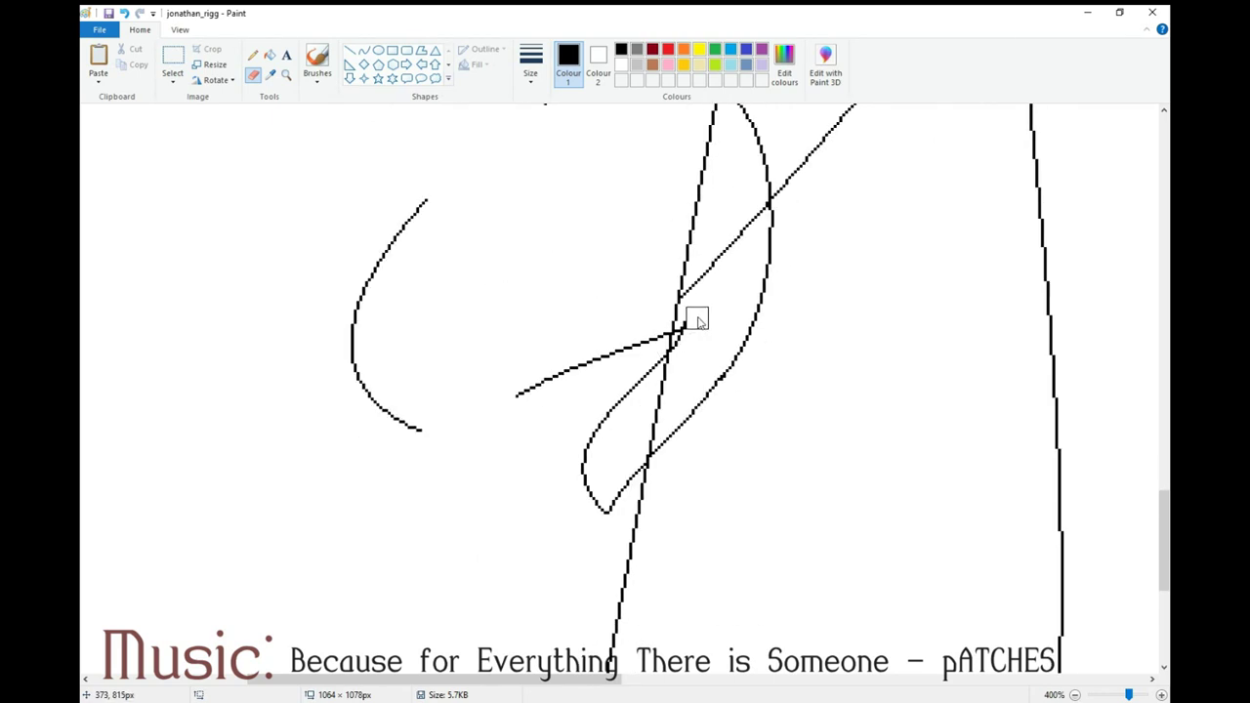
# Erase the parts of the sleeve lines that cross the inside of the hand
pyautogui.moveTo(674, 361); pyautogui.dragTo(640, 455)
pyautogui.moveTo(673, 307)
pyautogui.mouseDown()
pyautogui.moveTo(692, 269)
pyautogui.moveTo(755, 207)
pyautogui.moveTo(700, 329)
pyautogui.mouseUp()
pyautogui.scroll(3, 700, 329)
pyautogui.moveTo(717, 233); pyautogui.dragTo(688, 392)
# Bridge the erased gaps in the hand's upper and lower outline with smooth curves
pyautogui.click(365, 51)
pyautogui.moveTo(546, 244); pyautogui.dragTo(427, 342)
pyautogui.moveTo(477, 302); pyautogui.dragTo(464, 304)
pyautogui.click(464, 303)
pyautogui.scroll(-2, 488, 274)
pyautogui.moveTo(517, 254); pyautogui.dragTo(446, 290)
pyautogui.click(446, 290)
# Clean up the stray pixels on the outer edge at the heel of the hand
pyautogui.scroll(3, 865, 291)
pyautogui.scroll(-2, 873, 296)
pyautogui.scroll(3, 536, 220)
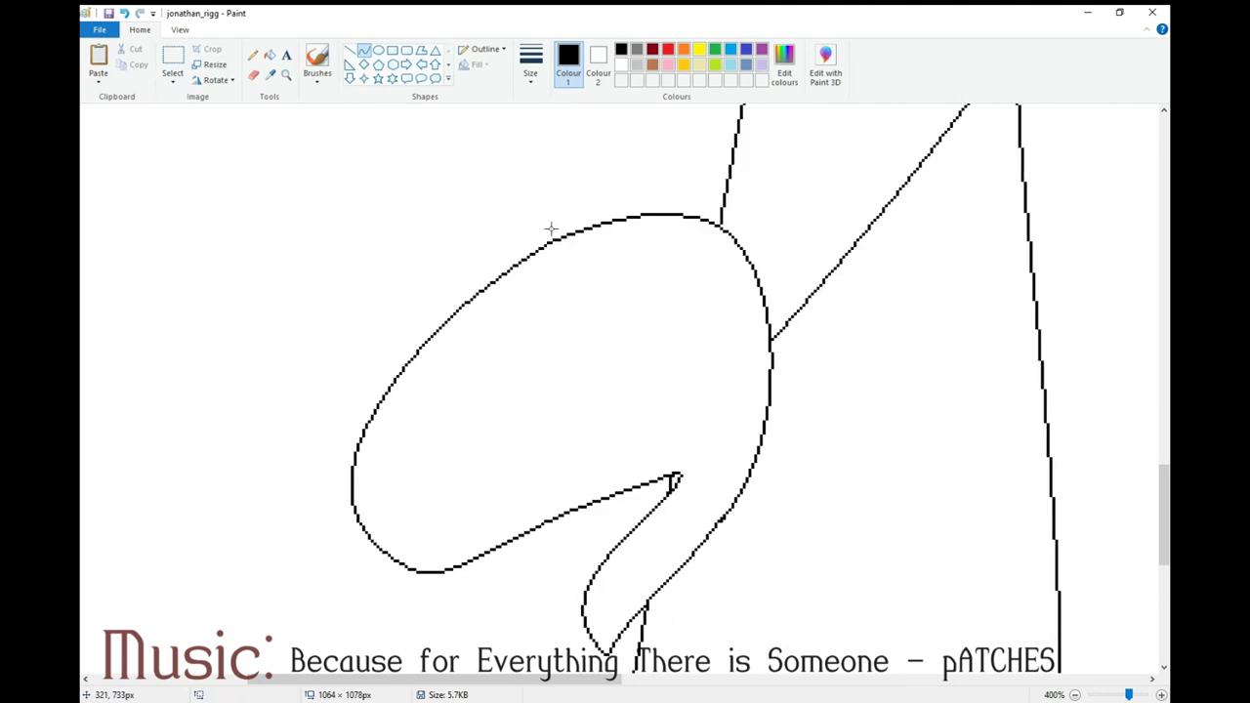
pyautogui.scroll(-3, 625, 304)
pyautogui.click(253, 56)
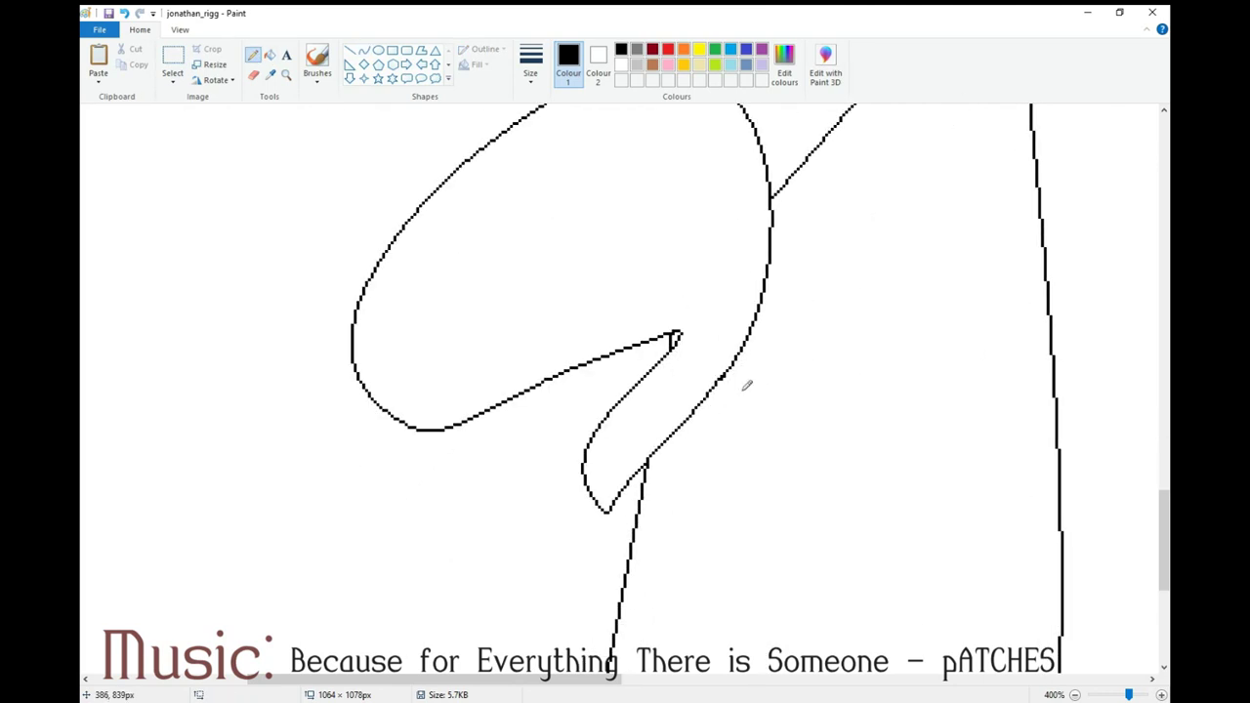
pyautogui.click(618, 615)
pyautogui.scroll(-3, 789, 448)
pyautogui.scroll(3, 788, 446)
pyautogui.scroll(-3, 865, 341)
pyautogui.scroll(3, 866, 340)
pyautogui.click(364, 50)
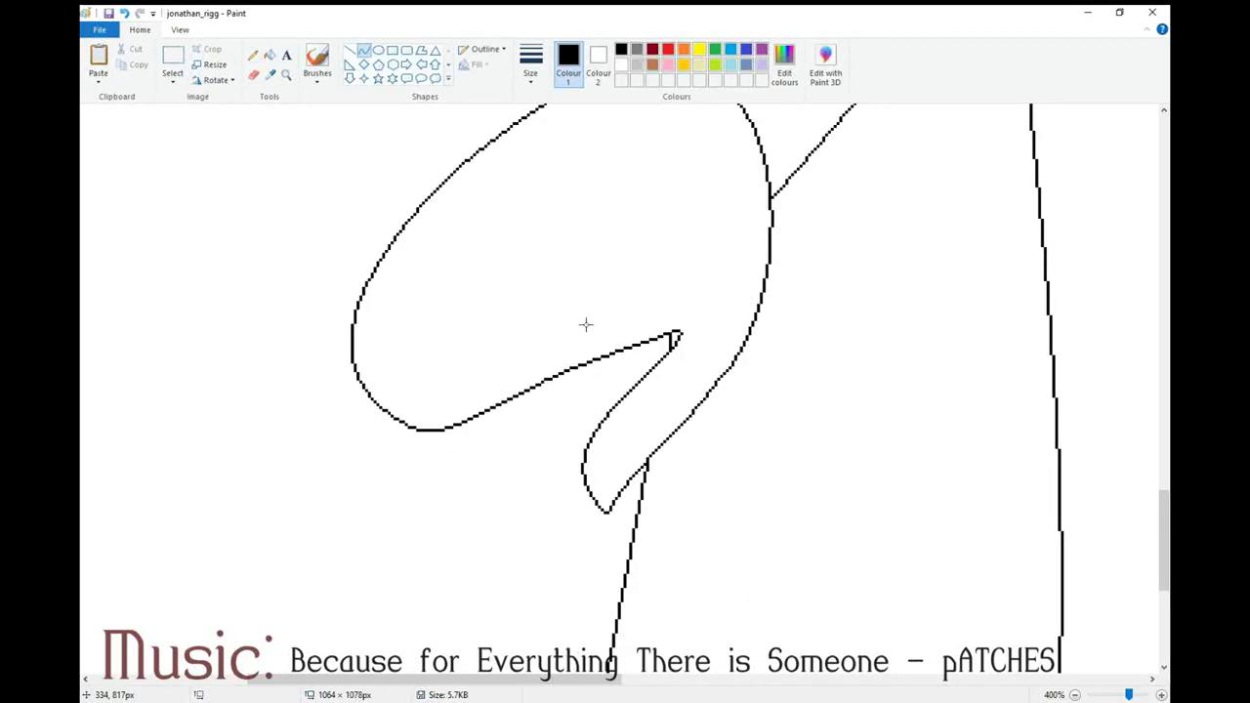
pyautogui.scroll(3, 675, 289)
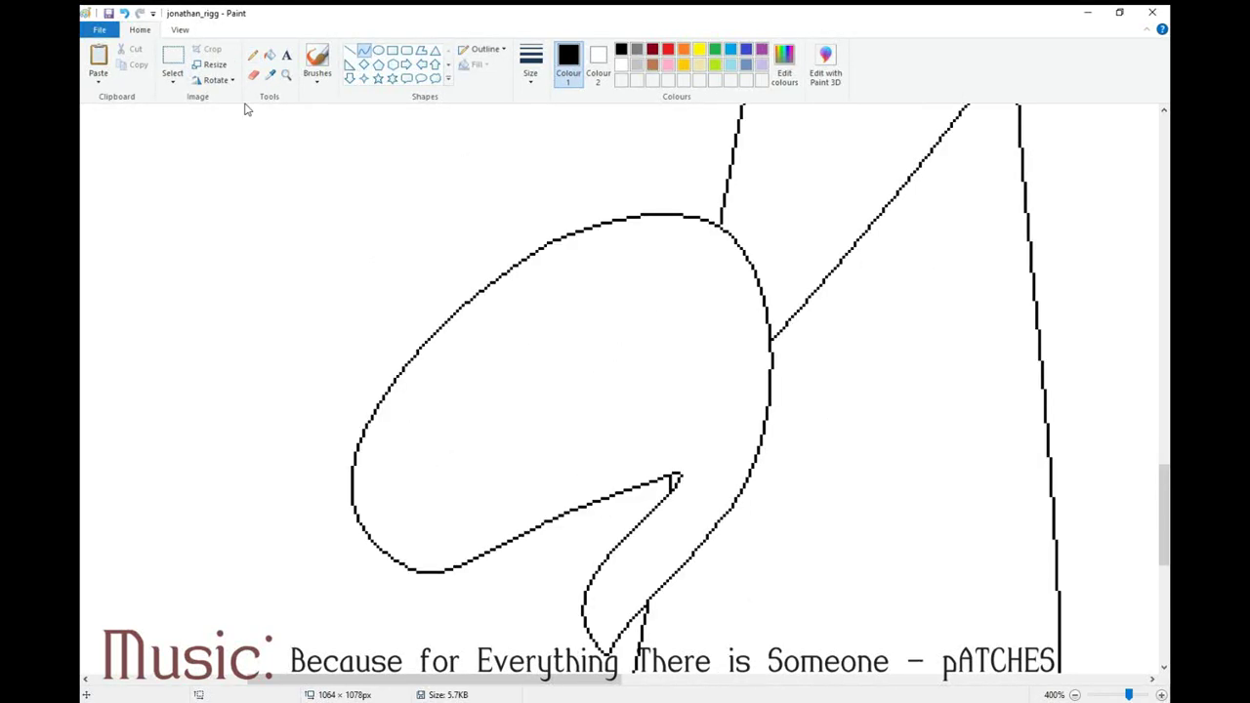
# Select the finger end of the hand with a free-form selection and move it closer to the palm
pyautogui.click(172, 82)
pyautogui.click(127, 127)
pyautogui.moveTo(515, 245)
pyautogui.mouseDown()
pyautogui.moveTo(618, 441)
pyautogui.moveTo(471, 599)
pyautogui.moveTo(359, 336)
pyautogui.moveTo(513, 240)
pyautogui.mouseUp()
pyautogui.moveTo(521, 367); pyautogui.dragTo(563, 342)
pyautogui.click(867, 483)
# Erase the leftover line fragments at the moved joins and tidy the notch above the thumb
pyautogui.click(254, 76)
pyautogui.moveTo(519, 242); pyautogui.dragTo(550, 230)
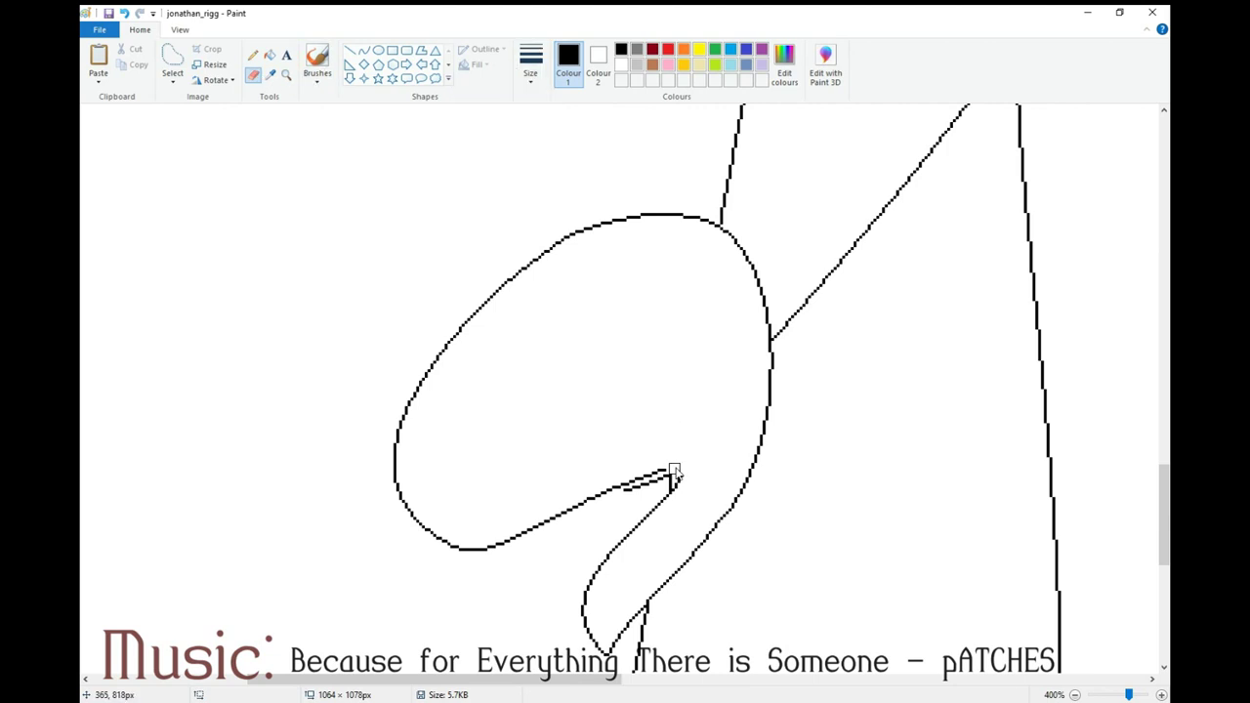
pyautogui.click(363, 50)
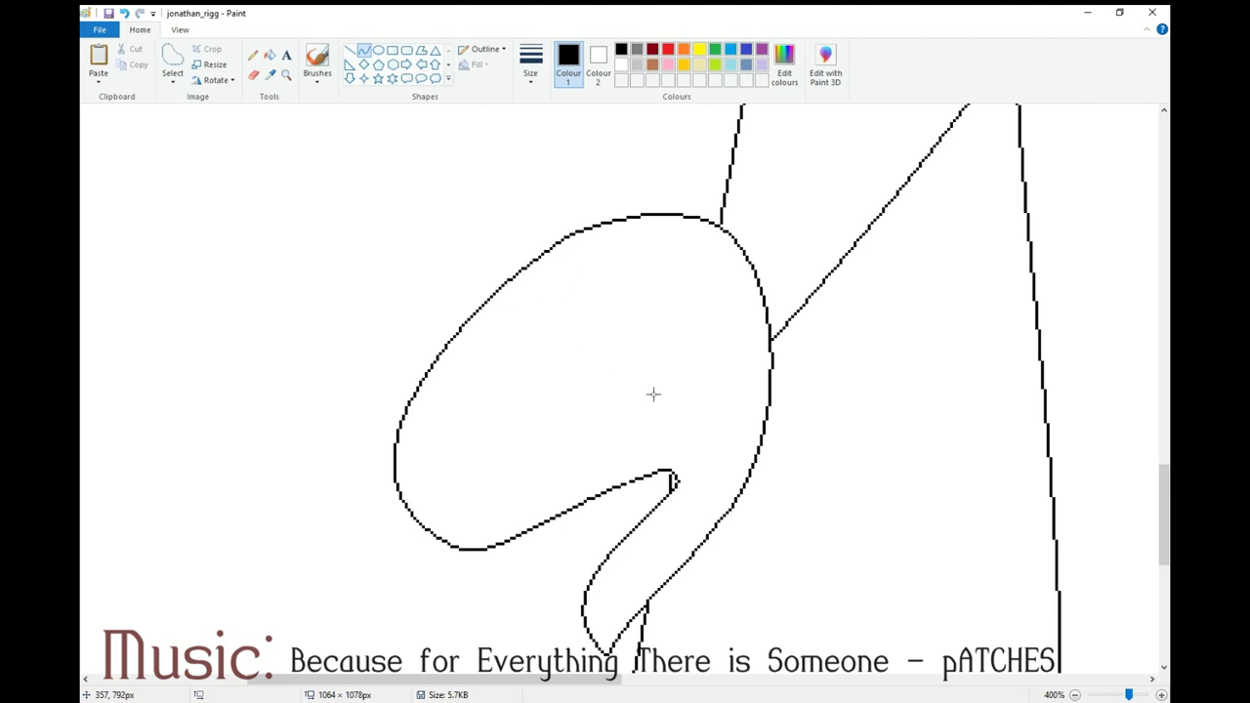
pyautogui.click(252, 55)
# Draw two curves from the palm to the hand's edge for the gap between the index and middle fingers
pyautogui.click(364, 50)
pyautogui.moveTo(664, 393)
pyautogui.mouseDown()
pyautogui.moveTo(458, 546)
pyautogui.moveTo(502, 463)
pyautogui.moveTo(441, 534)
pyautogui.mouseUp()
pyautogui.moveTo(664, 394); pyautogui.dragTo(435, 531)
pyautogui.moveTo(662, 387); pyautogui.dragTo(472, 460)
# Draw two curves meeting at a point for the gap between the middle and ring fingers
pyautogui.moveTo(618, 334); pyautogui.dragTo(400, 497)
pyautogui.click(598, 345)
pyautogui.moveTo(459, 397); pyautogui.dragTo(409, 435)
pyautogui.moveTo(619, 332)
pyautogui.mouseDown()
pyautogui.moveTo(399, 422)
pyautogui.moveTo(512, 348)
pyautogui.mouseUp()
pyautogui.click(468, 367)
# Draw the gap between the ring and little fingers and outline the little finger extending beyond the hand's edge
pyautogui.moveTo(609, 285); pyautogui.dragTo(447, 343)
pyautogui.click(565, 288)
pyautogui.click(473, 311)
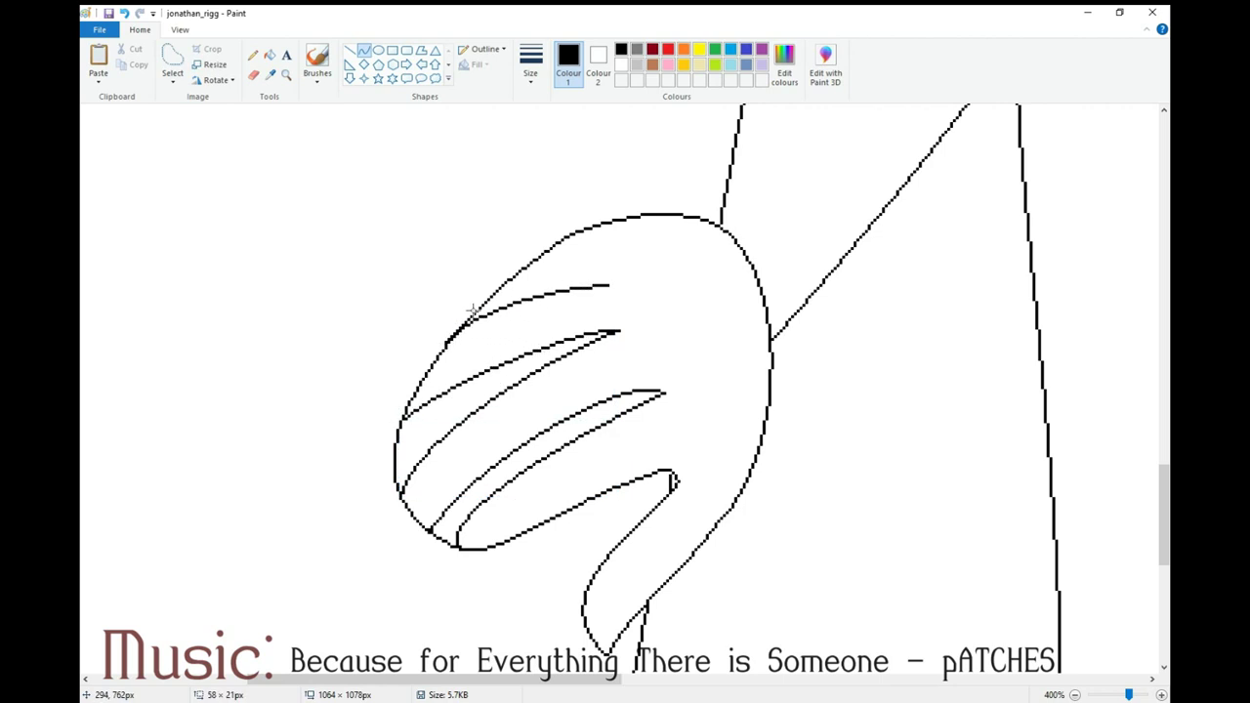
pyautogui.moveTo(607, 284); pyautogui.dragTo(547, 276)
pyautogui.moveTo(475, 291); pyautogui.dragTo(559, 244)
pyautogui.moveTo(512, 273); pyautogui.dragTo(499, 257)
pyautogui.click(540, 242)
# Erase the original hand outline across the finger gaps and along the end of the ring finger
pyautogui.scroll(-2, 710, 292)
pyautogui.click(253, 74)
pyautogui.moveTo(433, 390); pyautogui.dragTo(447, 405)
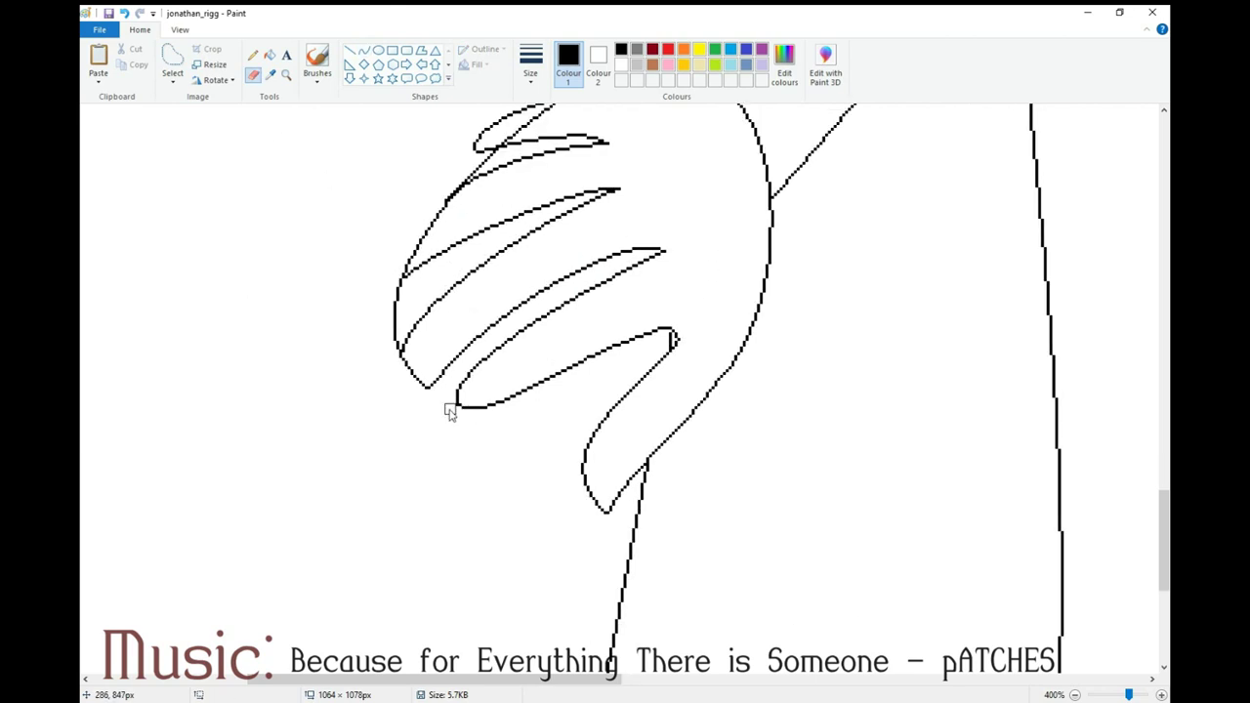
pyautogui.moveTo(390, 339); pyautogui.dragTo(405, 283)
pyautogui.scroll(3, 455, 319)
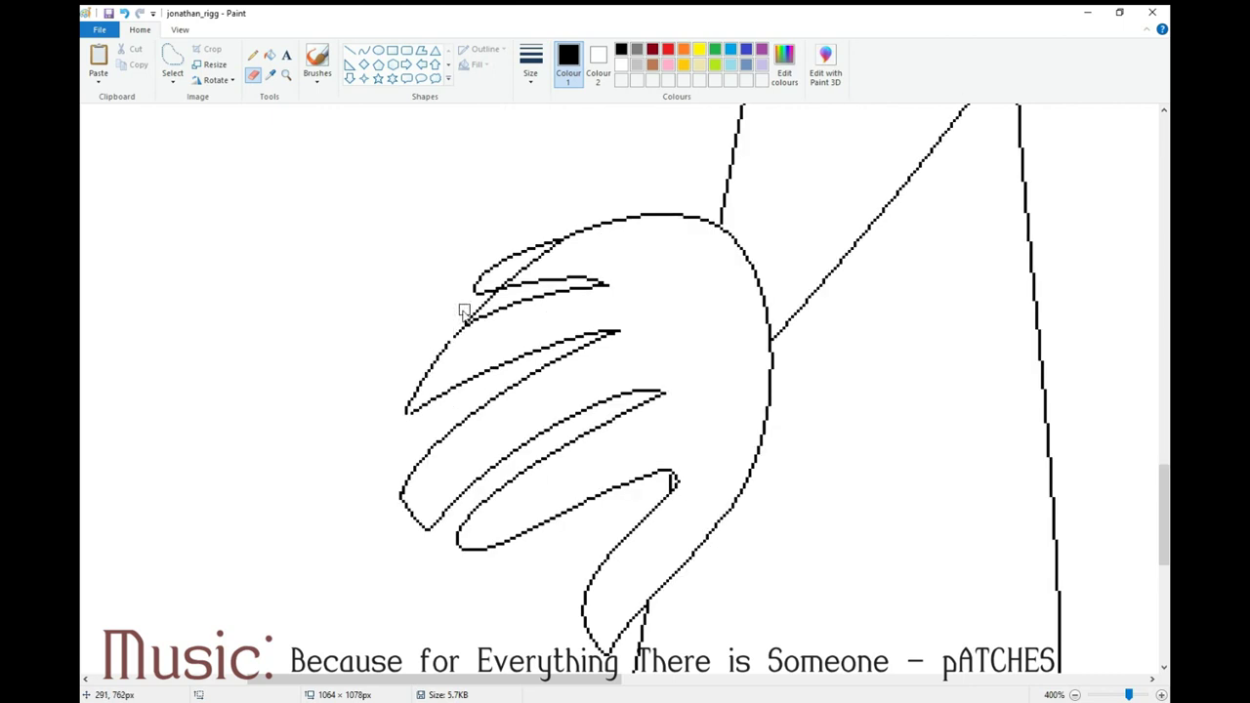
pyautogui.moveTo(493, 298)
pyautogui.mouseDown()
pyautogui.moveTo(427, 334)
pyautogui.moveTo(470, 329)
pyautogui.moveTo(414, 391)
pyautogui.mouseUp()
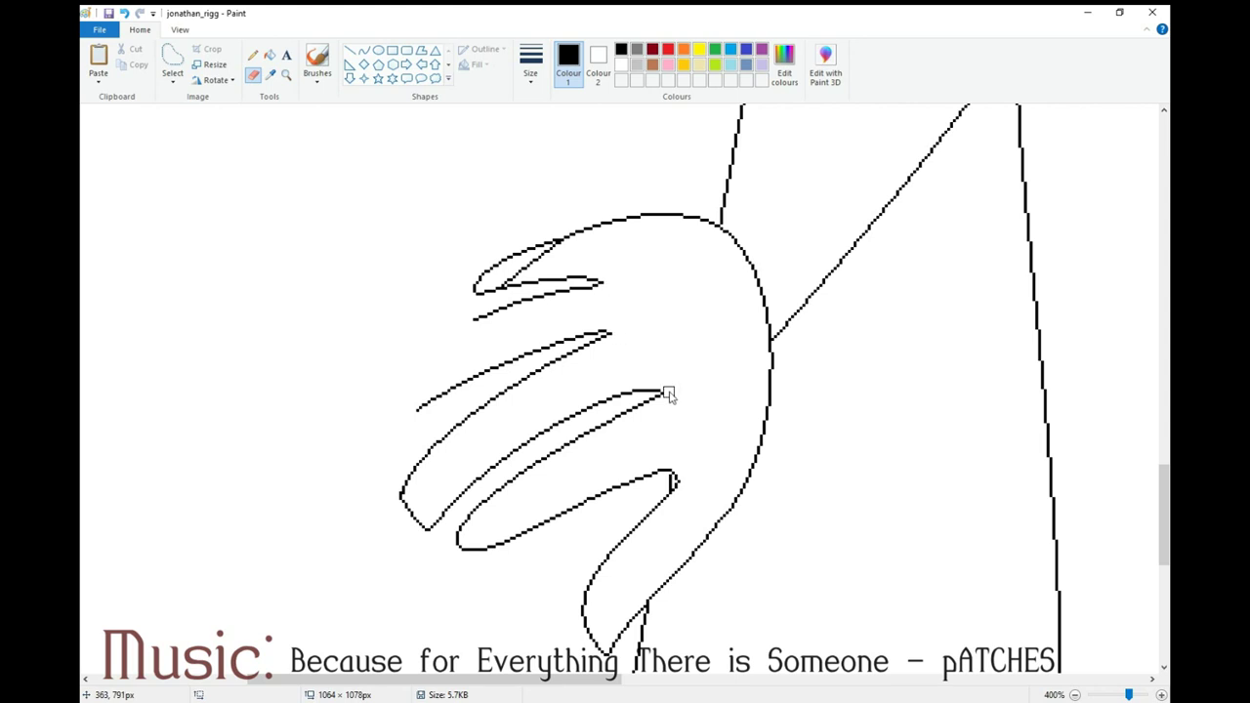
# Erase the angular tip of the middle finger and the old outline crossing the little finger
pyautogui.scroll(-3, 669, 394)
pyautogui.moveTo(404, 341); pyautogui.dragTo(421, 365)
pyautogui.scroll(3, 421, 365)
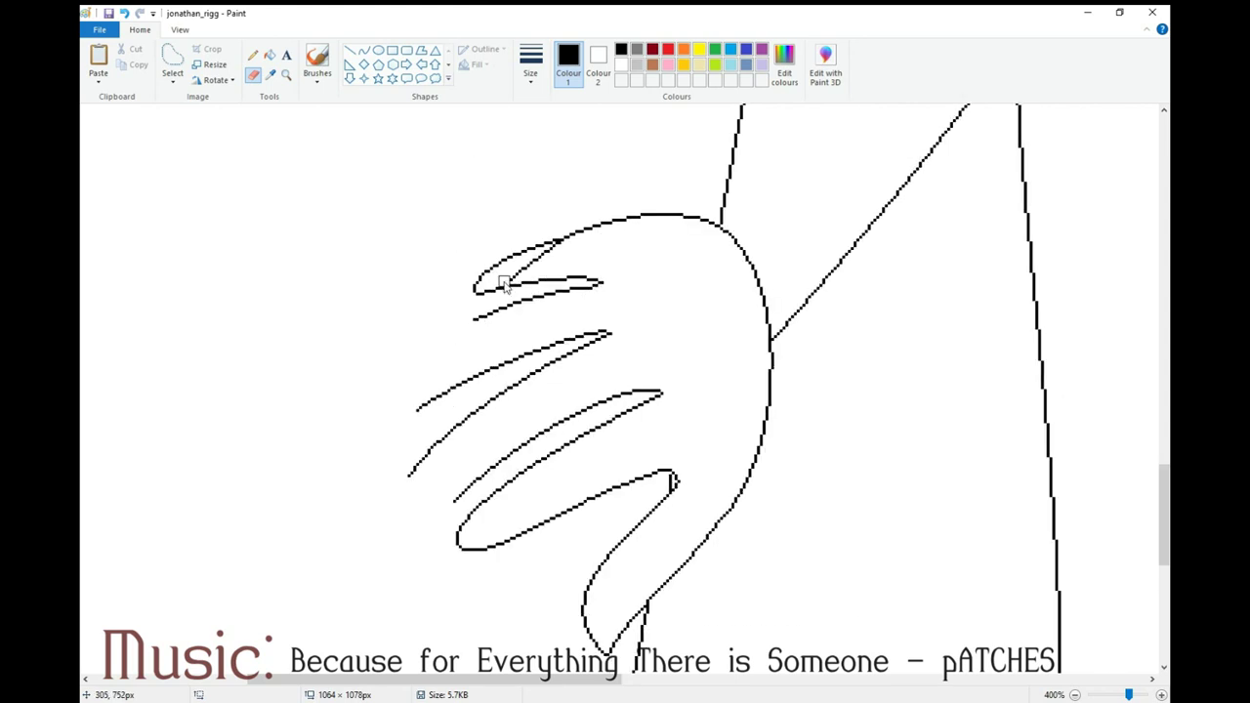
pyautogui.moveTo(560, 251)
pyautogui.mouseDown()
pyautogui.moveTo(509, 284)
pyautogui.moveTo(414, 409)
pyautogui.moveTo(416, 325)
pyautogui.mouseUp()
# Draw rounded fingertips with curves to close the ring and middle fingers
pyautogui.click(363, 50)
pyautogui.moveTo(399, 370); pyautogui.dragTo(352, 421)
pyautogui.click(124, 14)
pyautogui.moveTo(472, 320); pyautogui.dragTo(415, 410)
pyautogui.moveTo(455, 349); pyautogui.dragTo(410, 358)
pyautogui.moveTo(403, 368); pyautogui.dragTo(349, 409)
pyautogui.scroll(-3, 287, 492)
pyautogui.moveTo(408, 338); pyautogui.dragTo(415, 371)
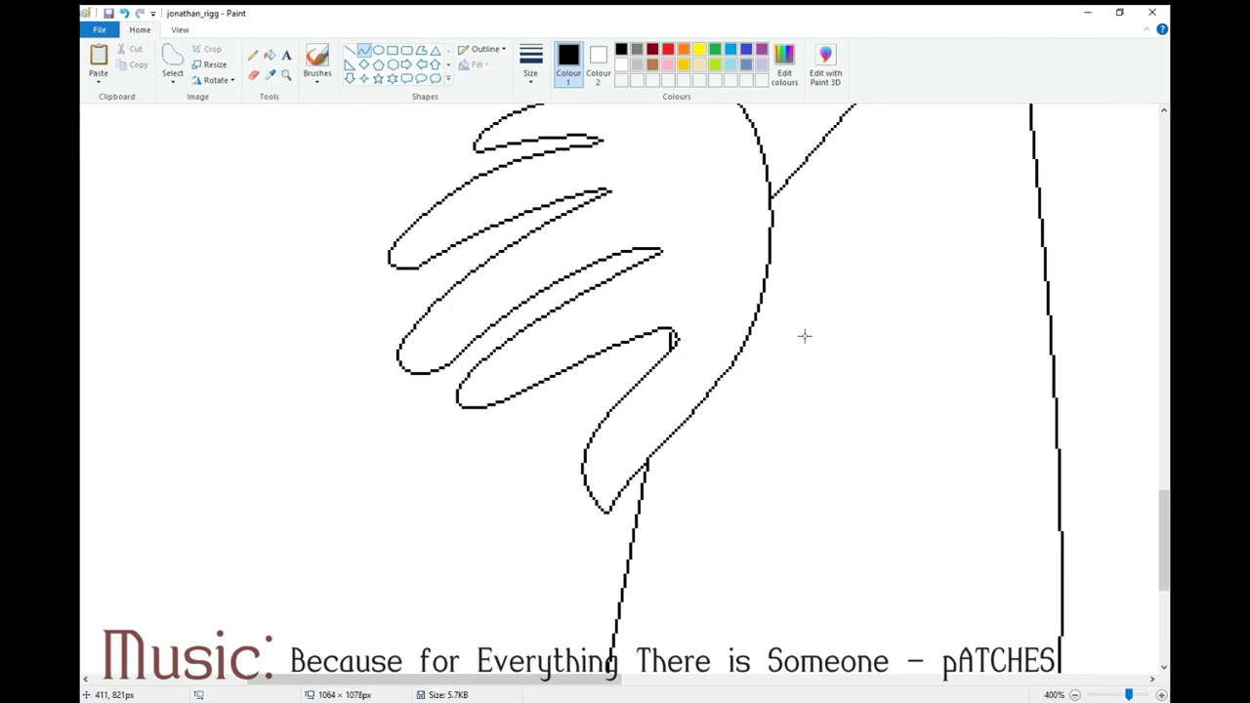
pyautogui.scroll(3, 631, 271)
pyautogui.moveTo(661, 247)
pyautogui.mouseDown()
pyautogui.moveTo(684, 418)
pyautogui.moveTo(701, 432)
pyautogui.mouseUp()
pyautogui.moveTo(691, 337); pyautogui.dragTo(734, 332)
pyautogui.hotkey('ctrl', 'z')
pyautogui.moveTo(665, 248); pyautogui.dragTo(679, 258)
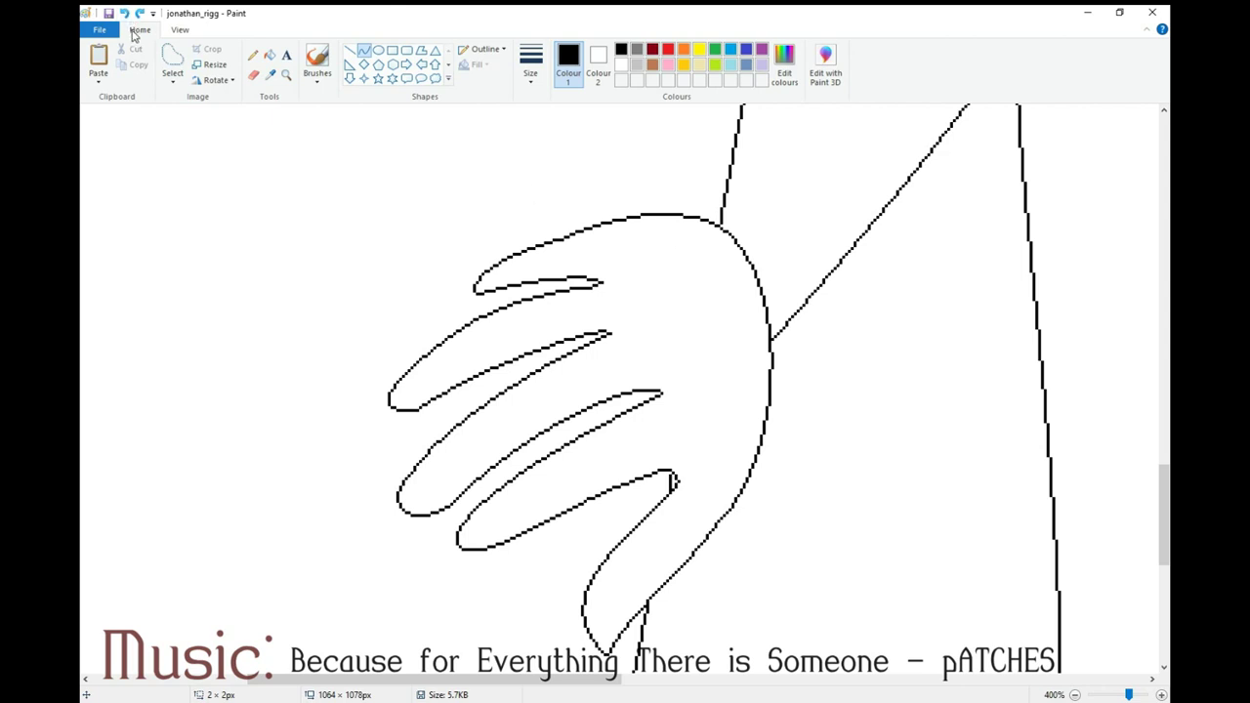
pyautogui.hotkey('ctrl', 'z')
# Draw a row of four short curved knuckle lines across the back of the hand
pyautogui.moveTo(648, 236); pyautogui.dragTo(659, 271)
pyautogui.click(679, 297)
pyautogui.click(695, 338)
pyautogui.click(254, 75)
pyautogui.click(363, 49)
pyautogui.click(709, 354)
pyautogui.moveTo(692, 344); pyautogui.dragTo(708, 390)
pyautogui.click(720, 381)
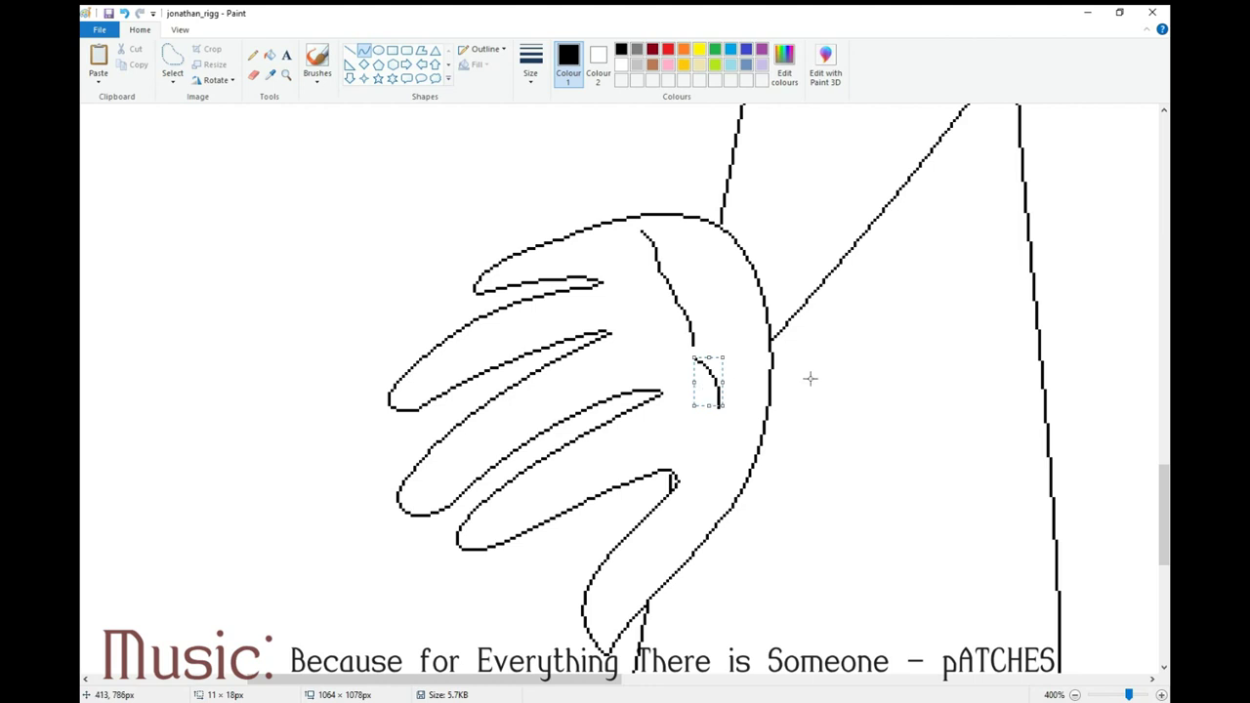
# Select the upper knuckle lines with rectangular selections and shift them slightly toward the fingers to separate them
pyautogui.click(172, 82)
pyautogui.click(147, 118)
pyautogui.moveTo(684, 330); pyautogui.dragTo(684, 341)
pyautogui.click(720, 277)
pyautogui.moveTo(654, 267); pyautogui.dragTo(686, 301)
pyautogui.moveTo(672, 283); pyautogui.dragTo(668, 288)
pyautogui.click(676, 243)
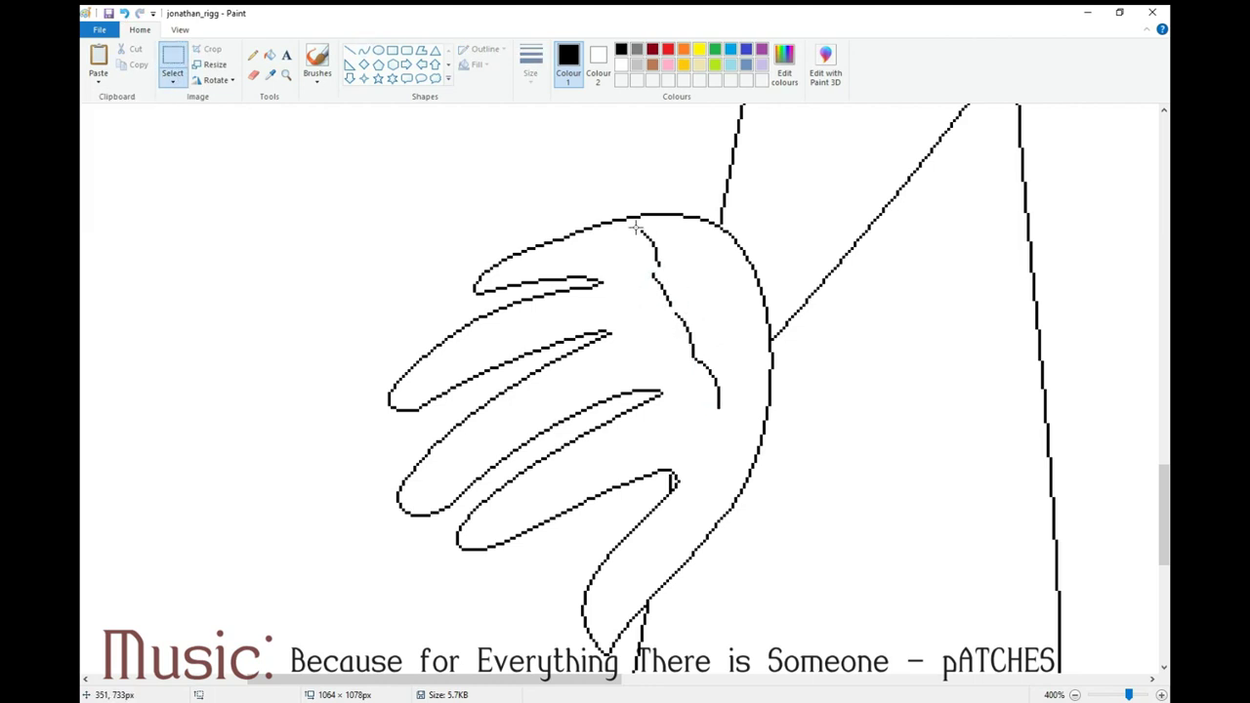
pyautogui.moveTo(636, 228); pyautogui.dragTo(670, 264)
pyautogui.moveTo(647, 246); pyautogui.dragTo(641, 246)
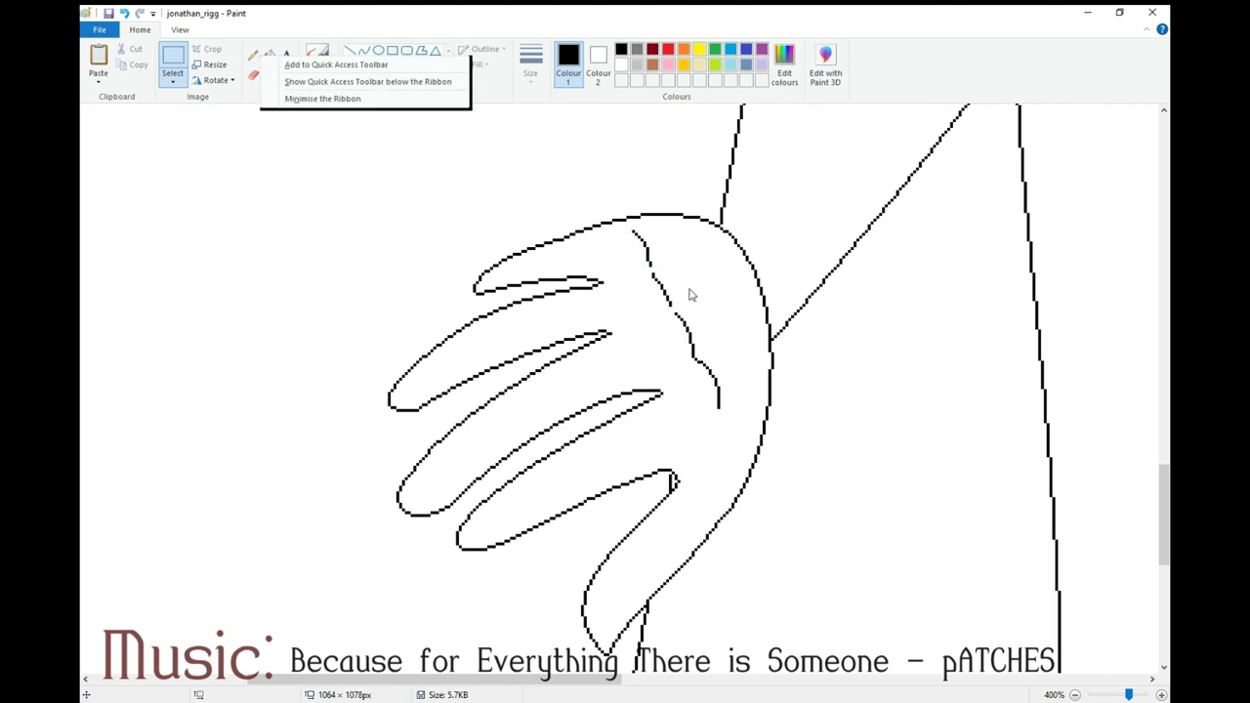
# Select the index finger's knuckle line and move it slightly down, away from the neighbouring knuckle
pyautogui.click(252, 55)
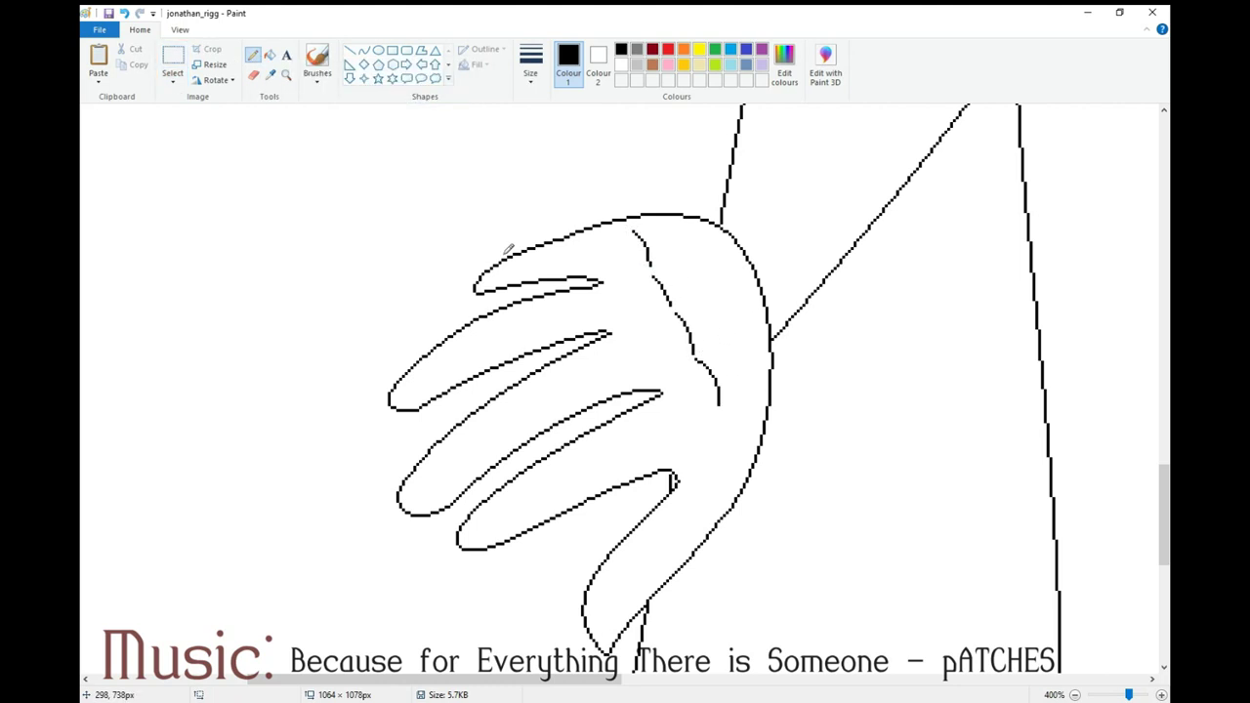
pyautogui.click(176, 60)
pyautogui.moveTo(696, 359)
pyautogui.mouseDown()
pyautogui.moveTo(728, 410)
pyautogui.moveTo(720, 391)
pyautogui.moveTo(714, 401)
pyautogui.mouseUp()
pyautogui.scroll(-1, 835, 441)
pyautogui.scroll(1, 784, 402)
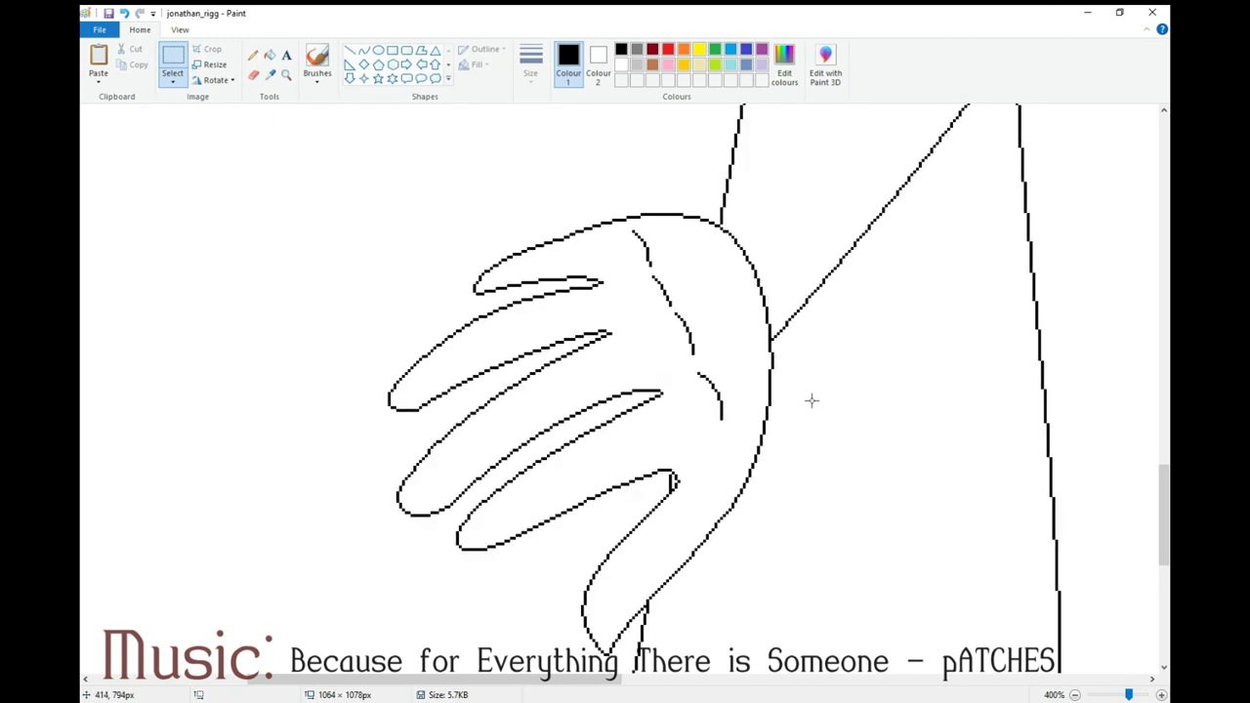
pyautogui.scroll(-1, 829, 377)
pyautogui.scroll(2, 976, 469)
pyautogui.click(1075, 695)
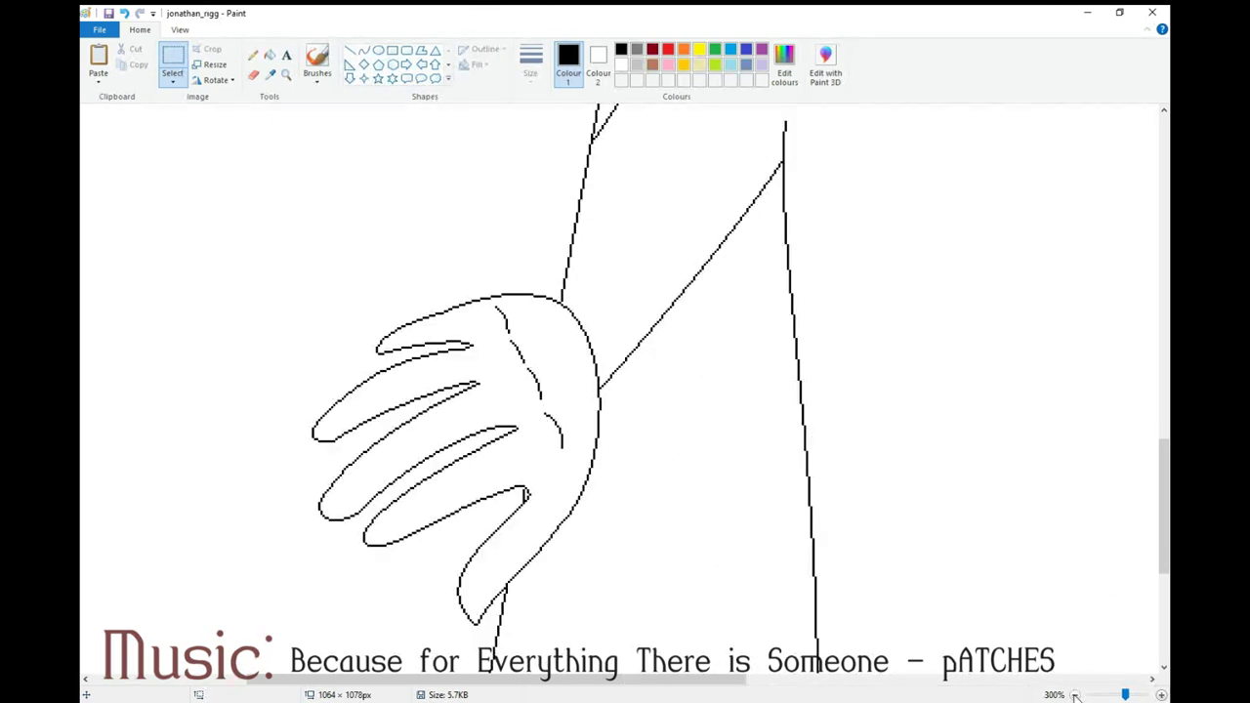
pyautogui.click(1074, 694)
pyautogui.click(253, 74)
pyautogui.click(287, 74)
pyautogui.click(538, 404)
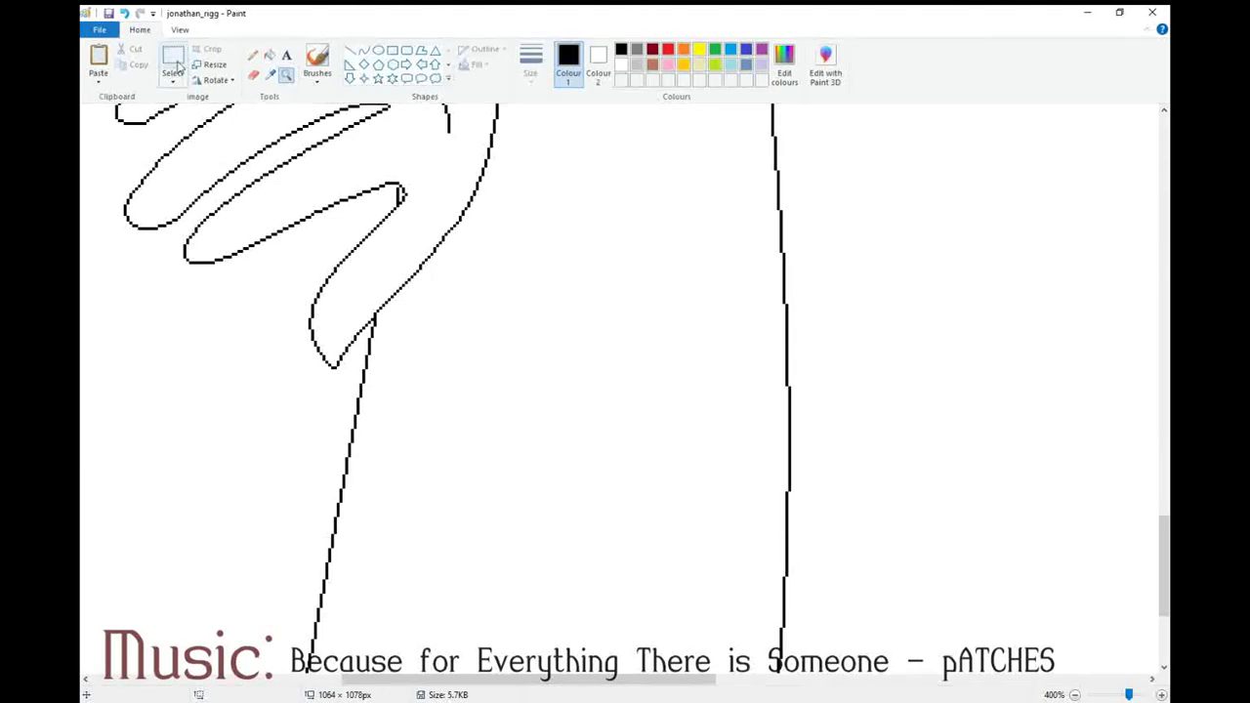
pyautogui.click(253, 74)
pyautogui.moveTo(332, 360)
pyautogui.mouseDown()
pyautogui.moveTo(429, 256)
pyautogui.moveTo(328, 361)
pyautogui.mouseUp()
pyautogui.click(364, 50)
pyautogui.click(406, 298)
pyautogui.click(359, 311)
pyautogui.moveTo(328, 308); pyautogui.dragTo(344, 321)
pyautogui.click(124, 14)
pyautogui.moveTo(426, 259); pyautogui.dragTo(327, 364)
pyautogui.click(414, 286)
pyautogui.click(365, 316)
pyautogui.moveTo(326, 310); pyautogui.dragTo(332, 320)
pyautogui.click(576, 269)
pyautogui.scroll(1, 575, 268)
pyautogui.scroll(-1, 574, 269)
pyautogui.click(124, 14)
pyautogui.click(124, 14)
pyautogui.click(124, 14)
# Erase the thumb's pointed tip and redraw it as a rounded curve
pyautogui.click(253, 74)
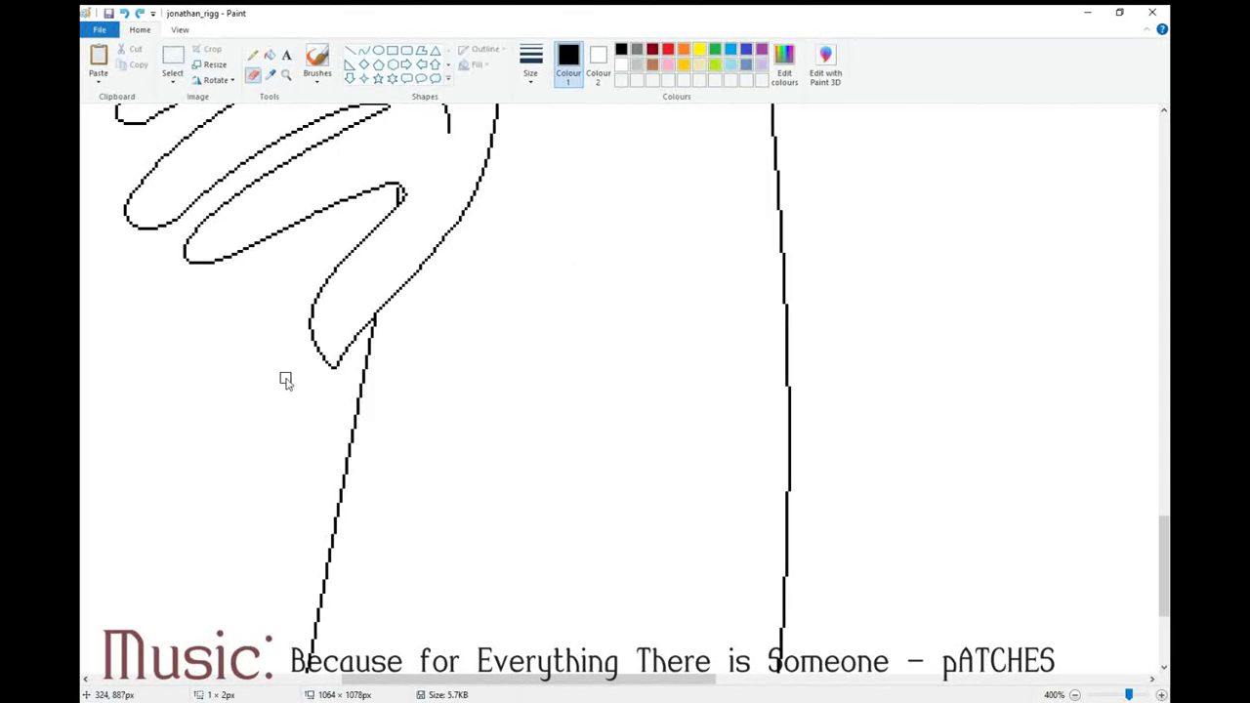
pyautogui.moveTo(326, 362); pyautogui.dragTo(335, 367)
pyautogui.click(302, 315)
pyautogui.click(305, 364)
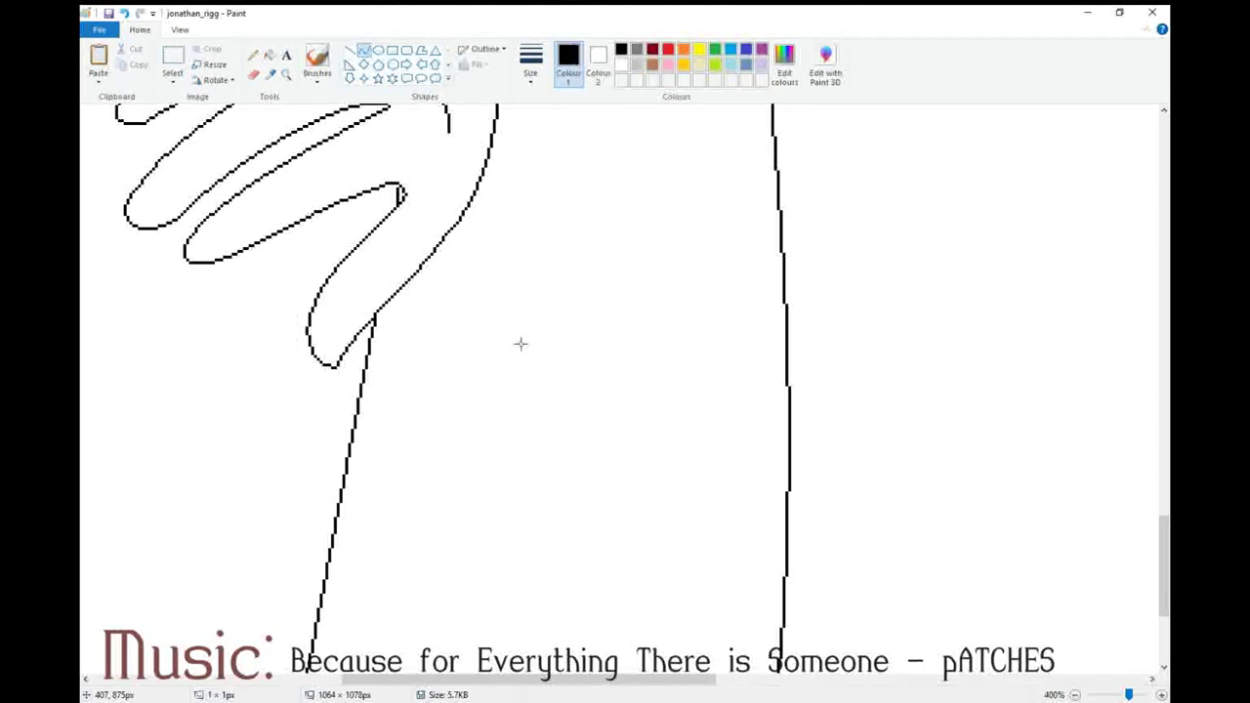
pyautogui.scroll(2, 714, 371)
pyautogui.scroll(-2, 615, 430)
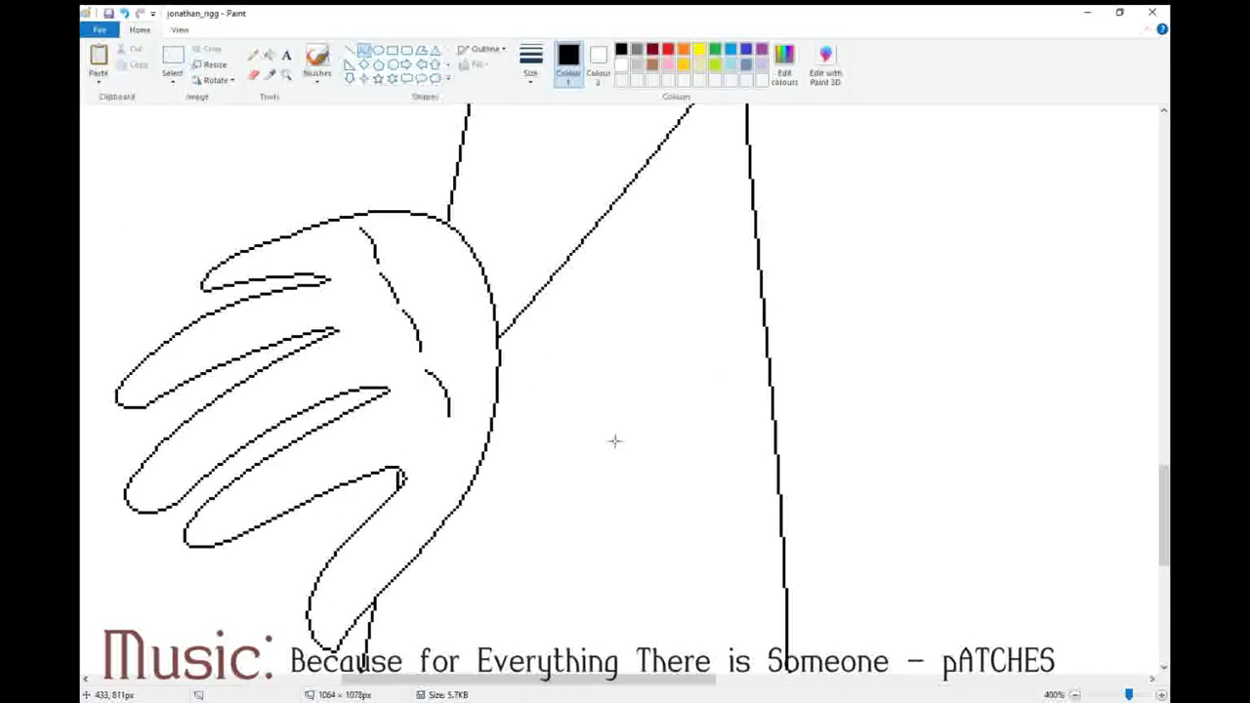
# Reshape the thumb-side edge of the hand, extend the limb line up to the index finger's base and erase the thumb beyond it
pyautogui.moveTo(487, 311); pyautogui.dragTo(445, 376)
pyautogui.click(253, 74)
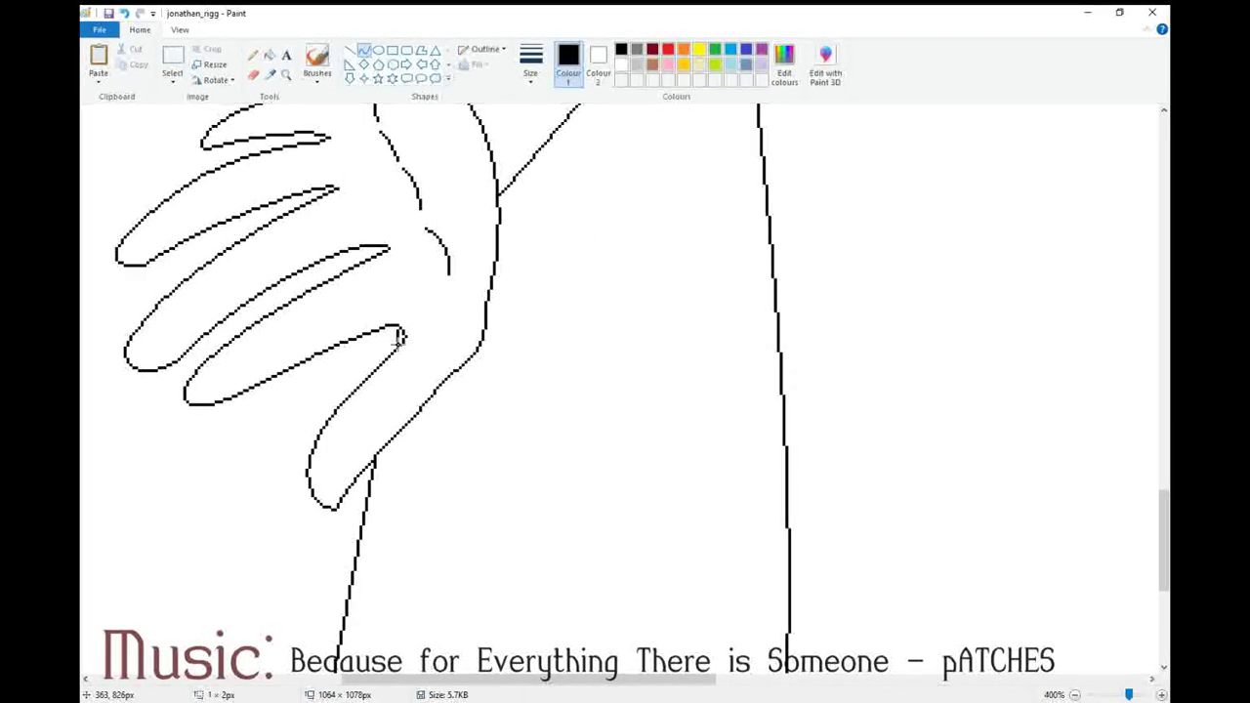
pyautogui.moveTo(399, 337); pyautogui.dragTo(375, 459)
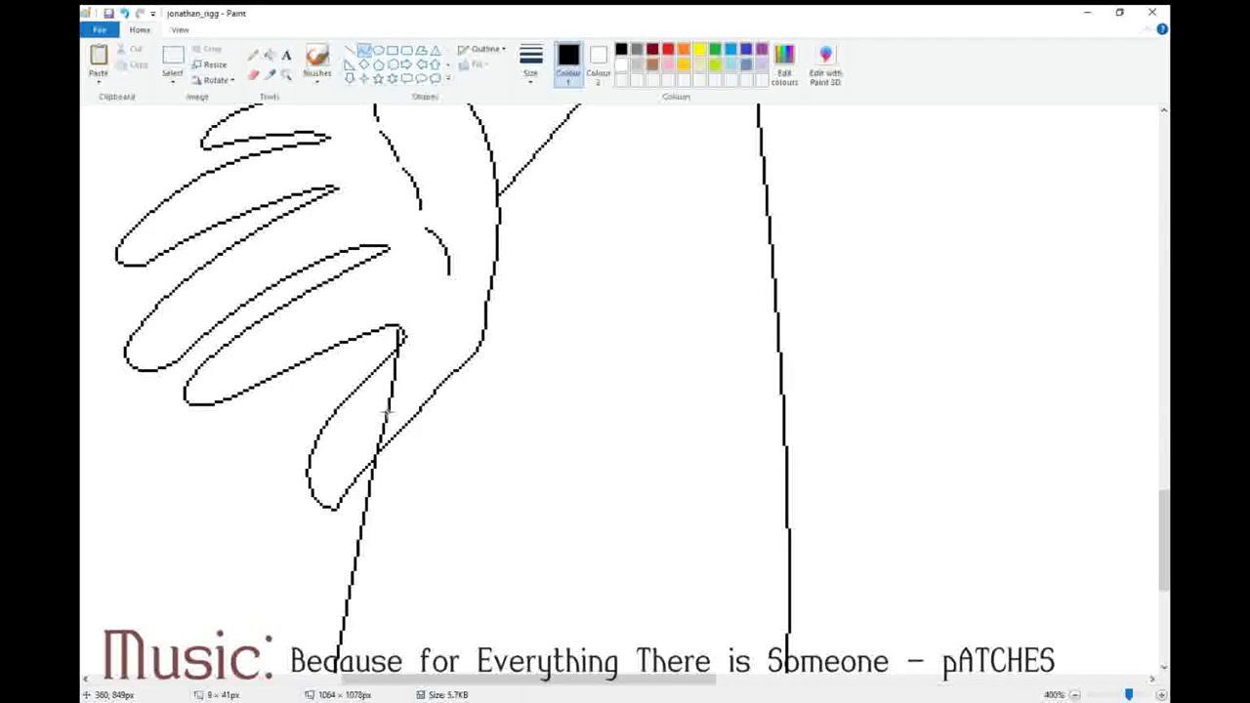
pyautogui.click(253, 74)
pyautogui.moveTo(390, 350)
pyautogui.mouseDown()
pyautogui.moveTo(335, 496)
pyautogui.moveTo(366, 355)
pyautogui.moveTo(349, 524)
pyautogui.mouseUp()
pyautogui.scroll(3, 558, 502)
# Draw two curves from both sides of the neck base to a point on the chest, forming a V-shaped neckline
pyautogui.moveTo(1129, 695); pyautogui.dragTo(1122, 694)
pyautogui.moveTo(1164, 576)
pyautogui.mouseDown()
pyautogui.moveTo(1168, 329)
pyautogui.moveTo(1169, 588)
pyautogui.mouseUp()
pyautogui.click(284, 78)
pyautogui.click(632, 341)
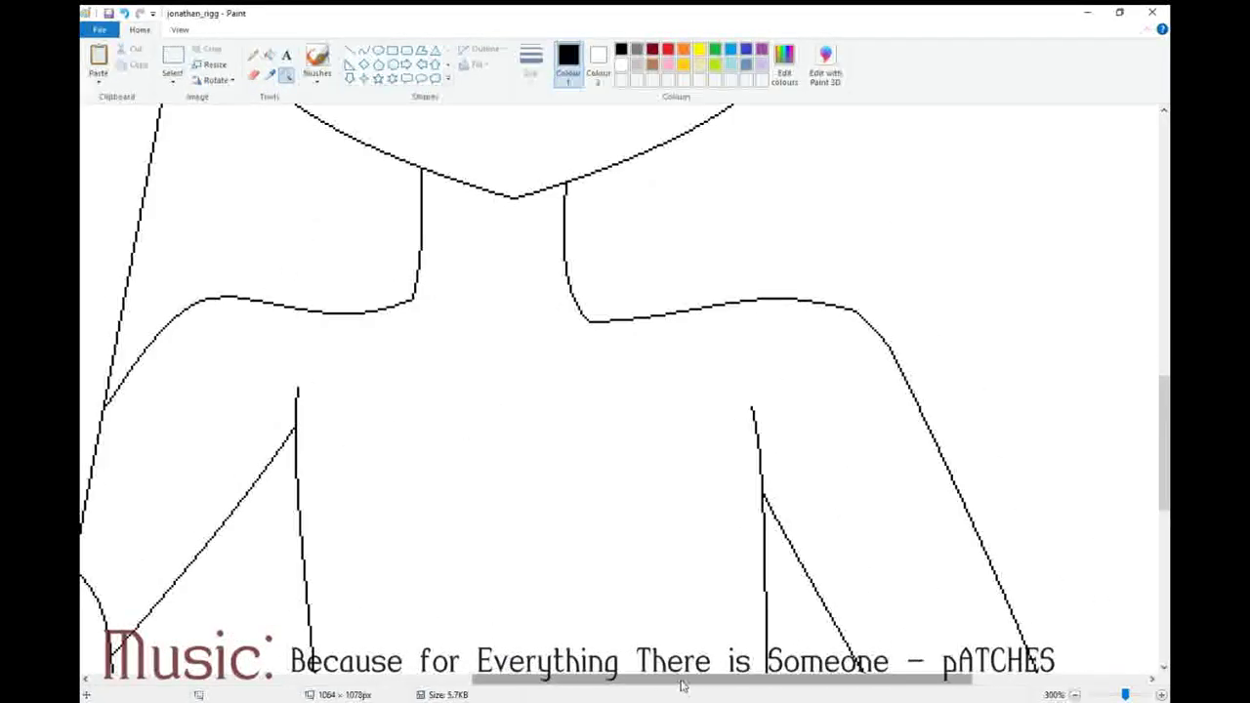
pyautogui.moveTo(684, 681); pyautogui.dragTo(652, 681)
pyautogui.moveTo(463, 283); pyautogui.dragTo(522, 363)
pyautogui.moveTo(552, 409); pyautogui.dragTo(554, 416)
pyautogui.click(531, 369)
pyautogui.click(498, 320)
pyautogui.moveTo(463, 280); pyautogui.dragTo(447, 291)
pyautogui.moveTo(503, 353); pyautogui.dragTo(514, 350)
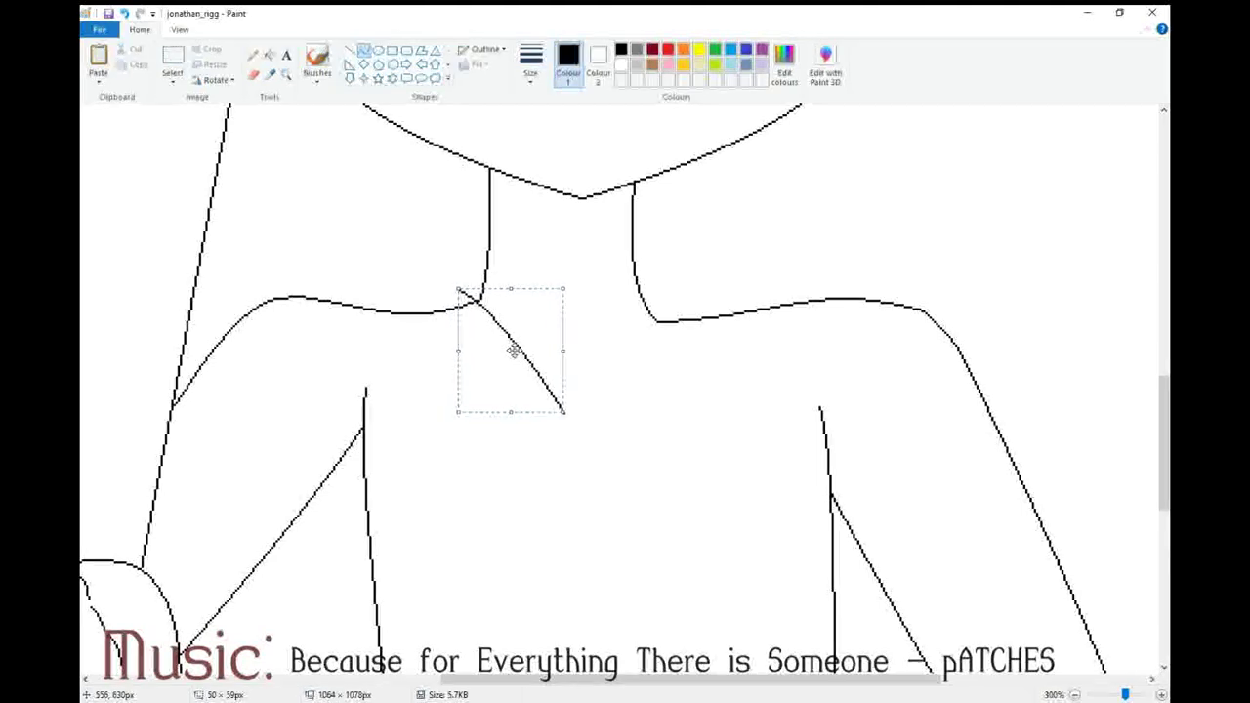
pyautogui.scroll(-3, 564, 275)
pyautogui.moveTo(665, 156); pyautogui.dragTo(564, 271)
# Draw a slightly downward-bowed hem across the waist and erase its overshoot past the torso edge
pyautogui.scroll(-2, 749, 241)
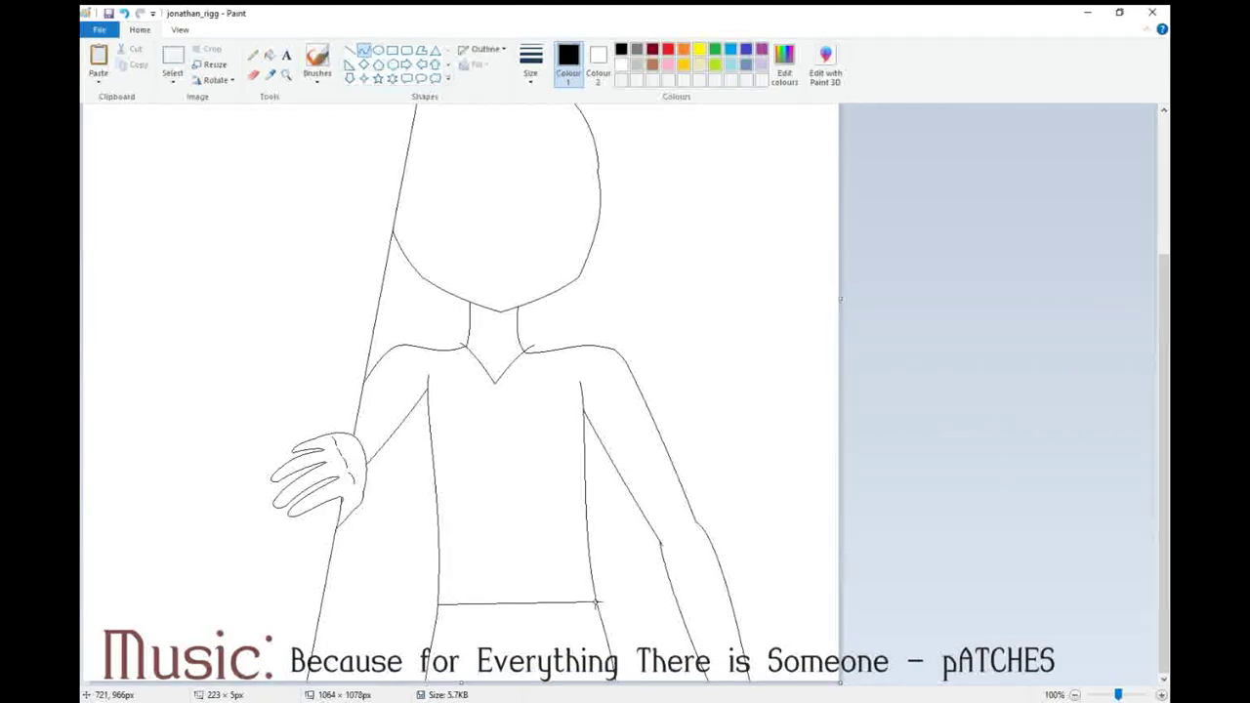
pyautogui.click(548, 606)
pyautogui.moveTo(463, 601); pyautogui.dragTo(603, 639)
pyautogui.click(474, 519)
pyautogui.scroll(2, 753, 558)
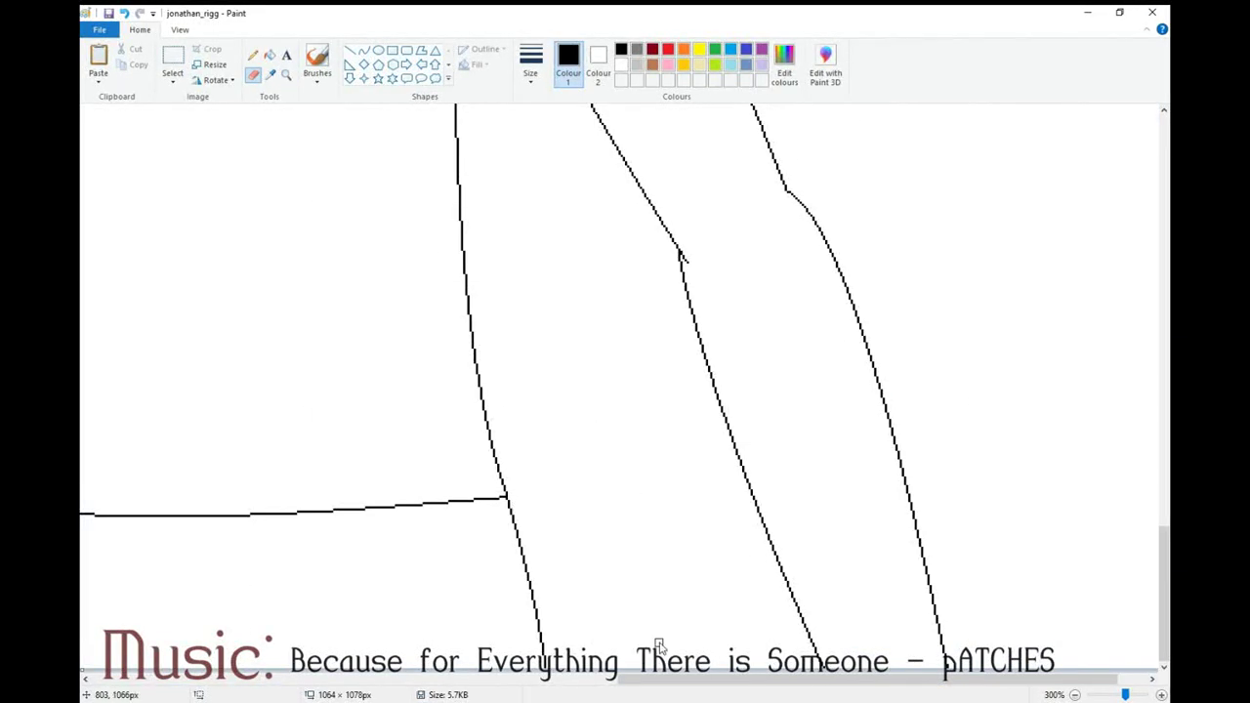
# Draw a curved placket line running down the chest from the point of the V neckline
pyautogui.hscroll(-5, 659, 645)
pyautogui.scroll(10, 709, 505)
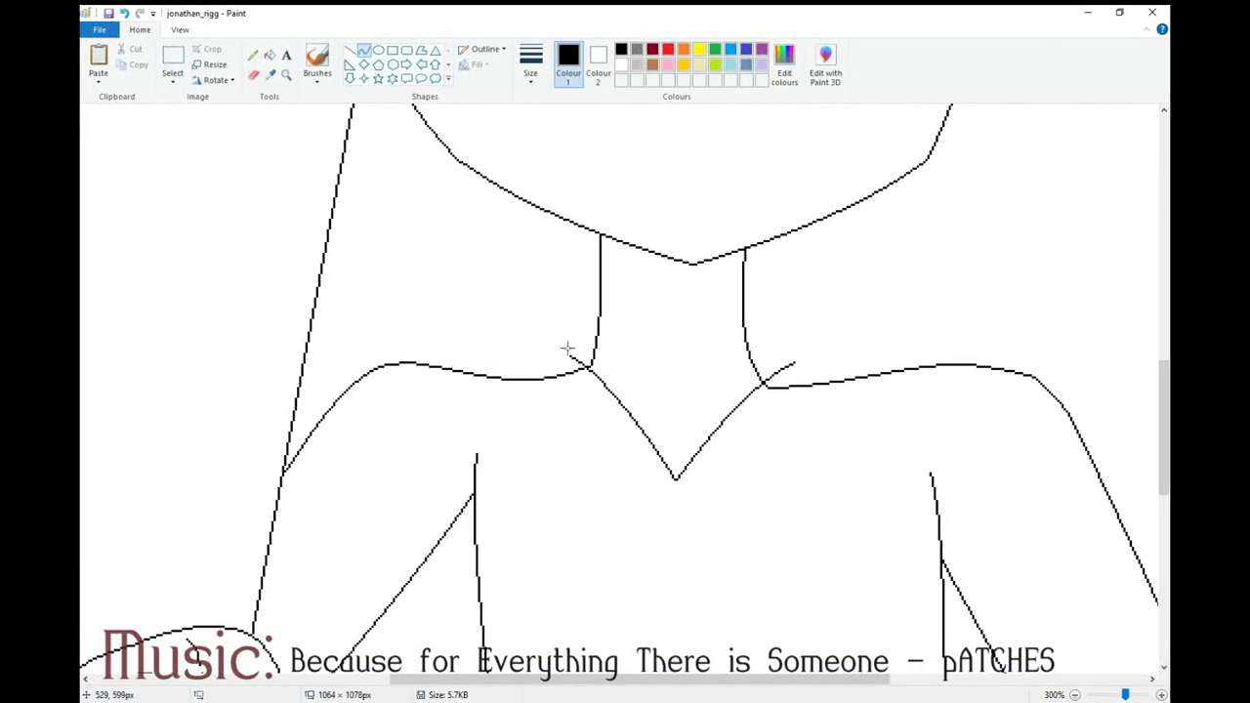
pyautogui.scroll(-5, 568, 348)
pyautogui.scroll(-1, 477, 144)
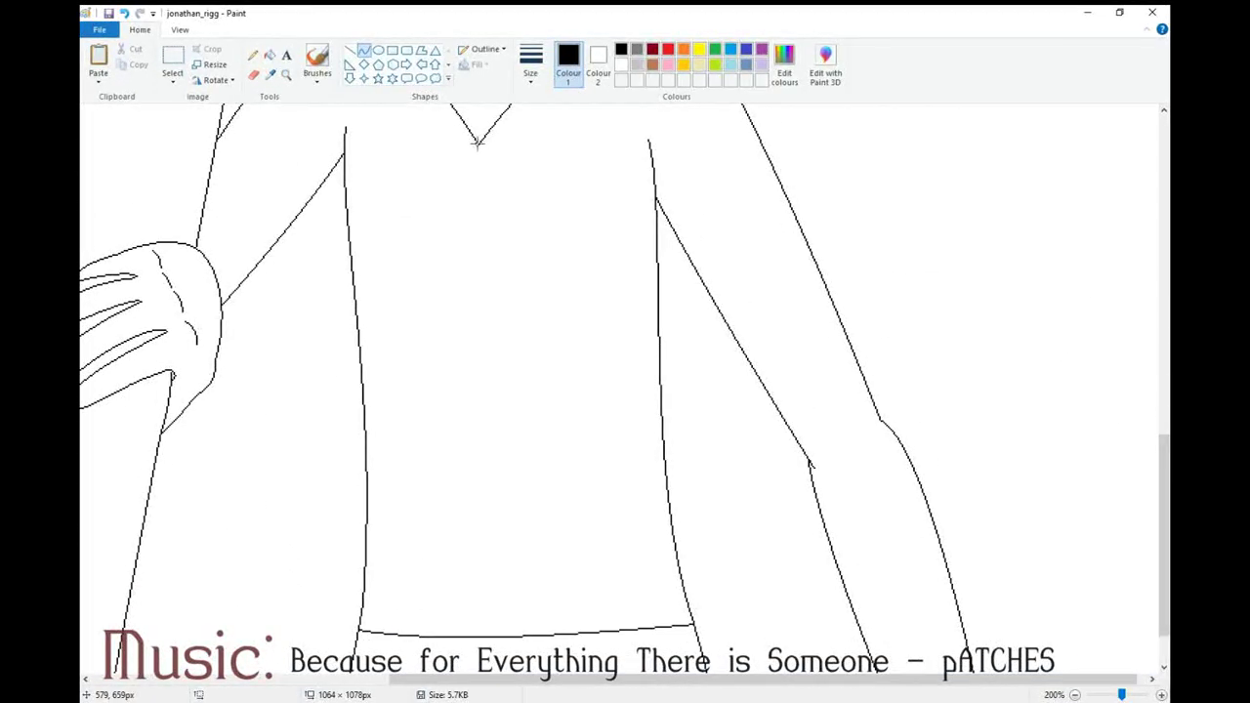
pyautogui.moveTo(477, 143)
pyautogui.mouseDown()
pyautogui.moveTo(472, 284)
pyautogui.moveTo(488, 318)
pyautogui.moveTo(468, 173)
pyautogui.moveTo(487, 244)
pyautogui.mouseUp()
pyautogui.moveTo(477, 317); pyautogui.dragTo(480, 270)
# Erase the lower end of the V's left line and redraw it curving down to join the placket line
pyautogui.scroll(3, 544, 265)
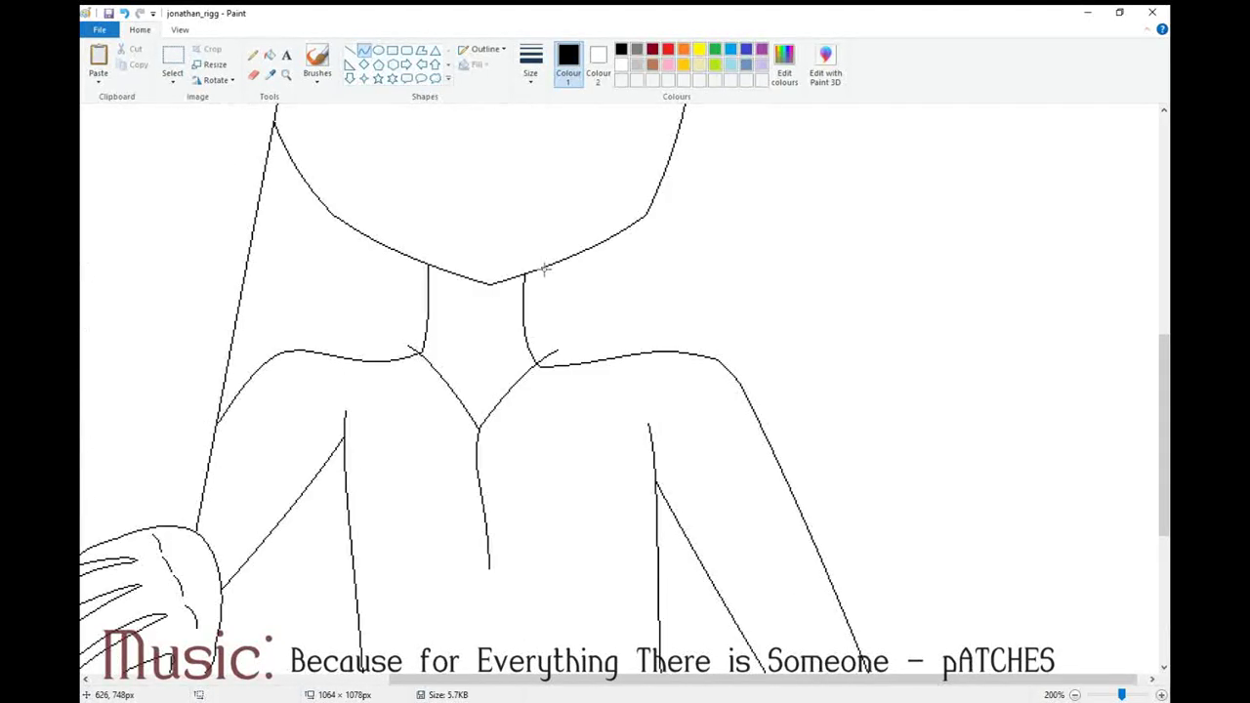
pyautogui.click(253, 74)
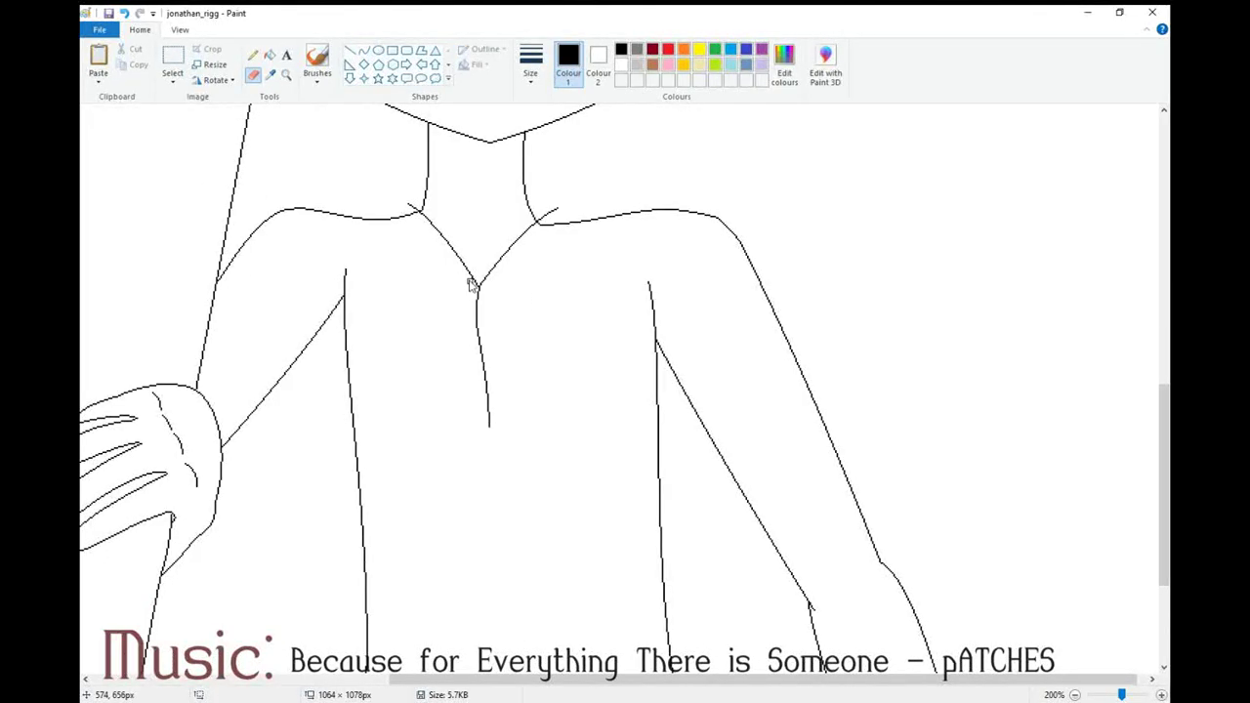
pyautogui.moveTo(482, 326); pyautogui.dragTo(496, 370)
pyautogui.moveTo(470, 256); pyautogui.dragTo(466, 248)
pyautogui.moveTo(458, 340); pyautogui.dragTo(458, 350)
pyautogui.click(286, 75)
pyautogui.click(567, 420)
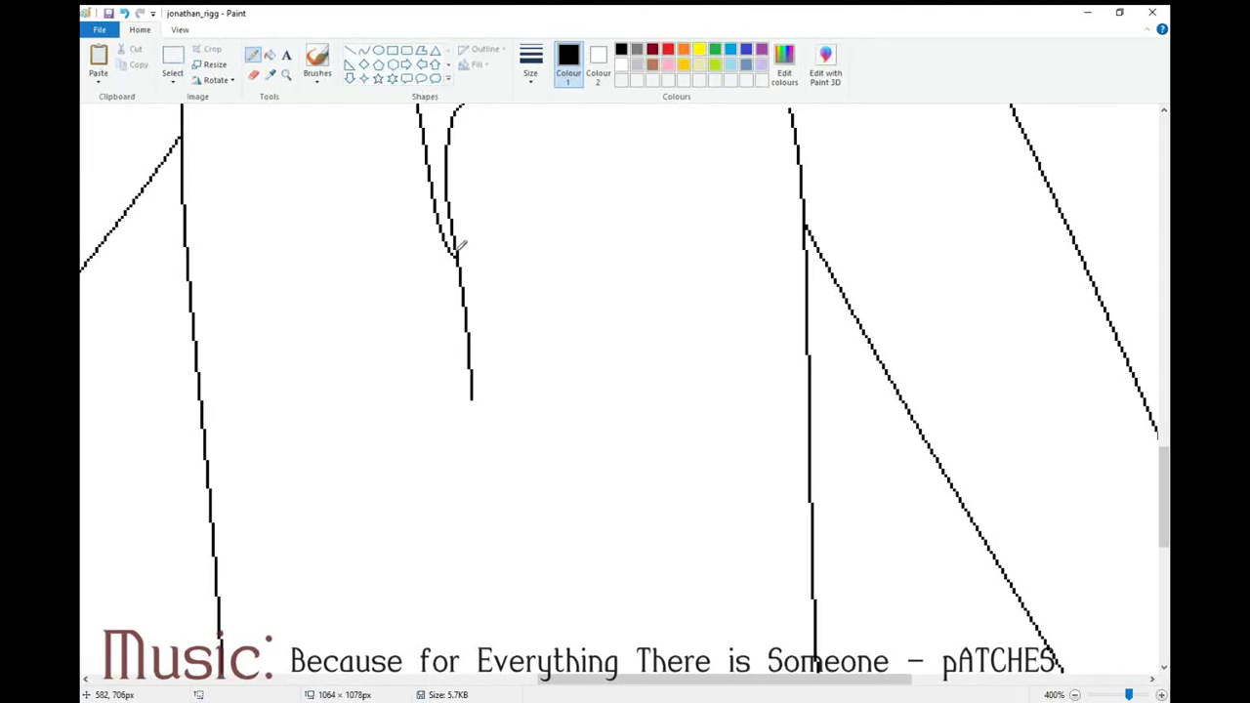
pyautogui.scroll(3, 457, 247)
# Draw an upward-bowed curve across the neck between the neckline's two upper ends as the back of the collar
pyautogui.click(364, 50)
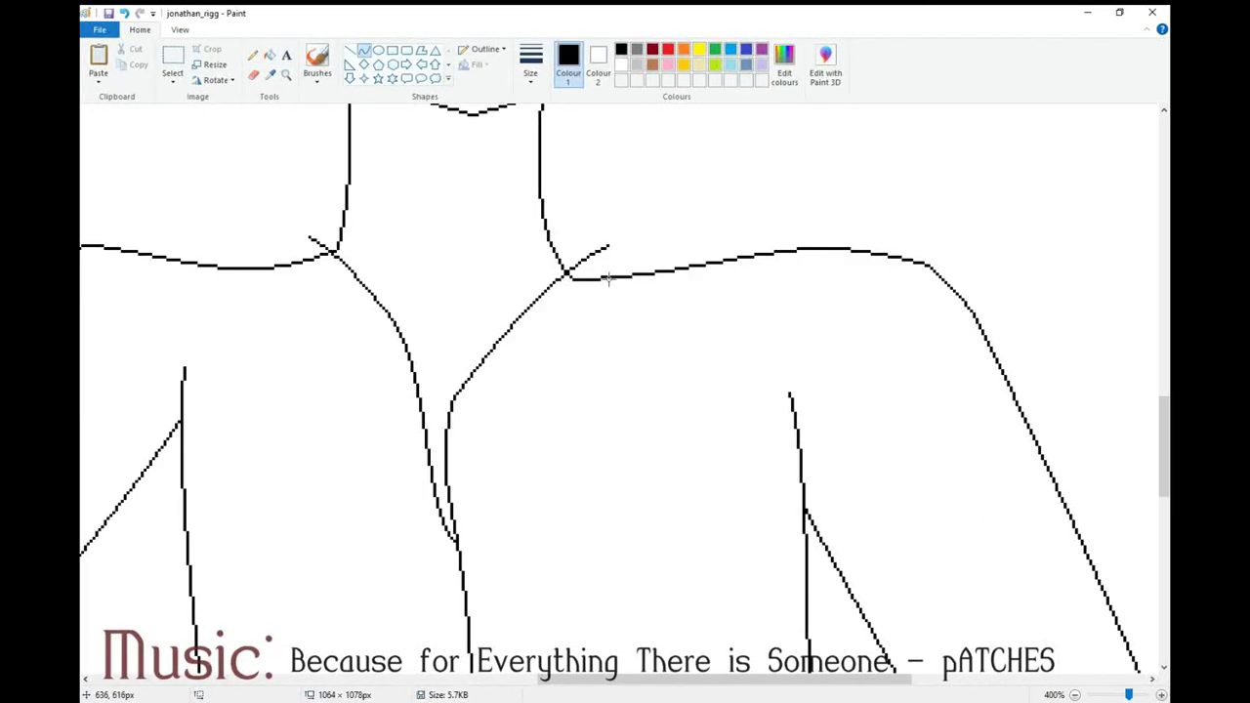
pyautogui.moveTo(310, 236); pyautogui.dragTo(608, 245)
pyautogui.moveTo(380, 176); pyautogui.dragTo(363, 191)
pyautogui.moveTo(533, 198); pyautogui.dragTo(540, 194)
pyautogui.moveTo(607, 244)
pyautogui.mouseDown()
pyautogui.moveTo(636, 358)
pyautogui.moveTo(637, 329)
pyautogui.moveTo(453, 423)
pyautogui.mouseUp()
pyautogui.click(621, 399)
pyautogui.hotkey('ctrl', 'z')
pyautogui.click(363, 51)
pyautogui.moveTo(586, 357); pyautogui.dragTo(590, 339)
pyautogui.moveTo(535, 379); pyautogui.dragTo(551, 360)
pyautogui.click(124, 14)
pyautogui.click(124, 14)
# Try a squared collar flap on the right side of the neckline, with a curved side and lower edge back to the placket
pyautogui.moveTo(608, 246); pyautogui.dragTo(622, 392)
pyautogui.moveTo(621, 328); pyautogui.dragTo(635, 318)
pyautogui.moveTo(622, 394); pyautogui.dragTo(452, 408)
pyautogui.moveTo(570, 395); pyautogui.dragTo(573, 381)
pyautogui.moveTo(501, 394); pyautogui.dragTo(493, 387)
pyautogui.moveTo(619, 398); pyautogui.dragTo(626, 389)
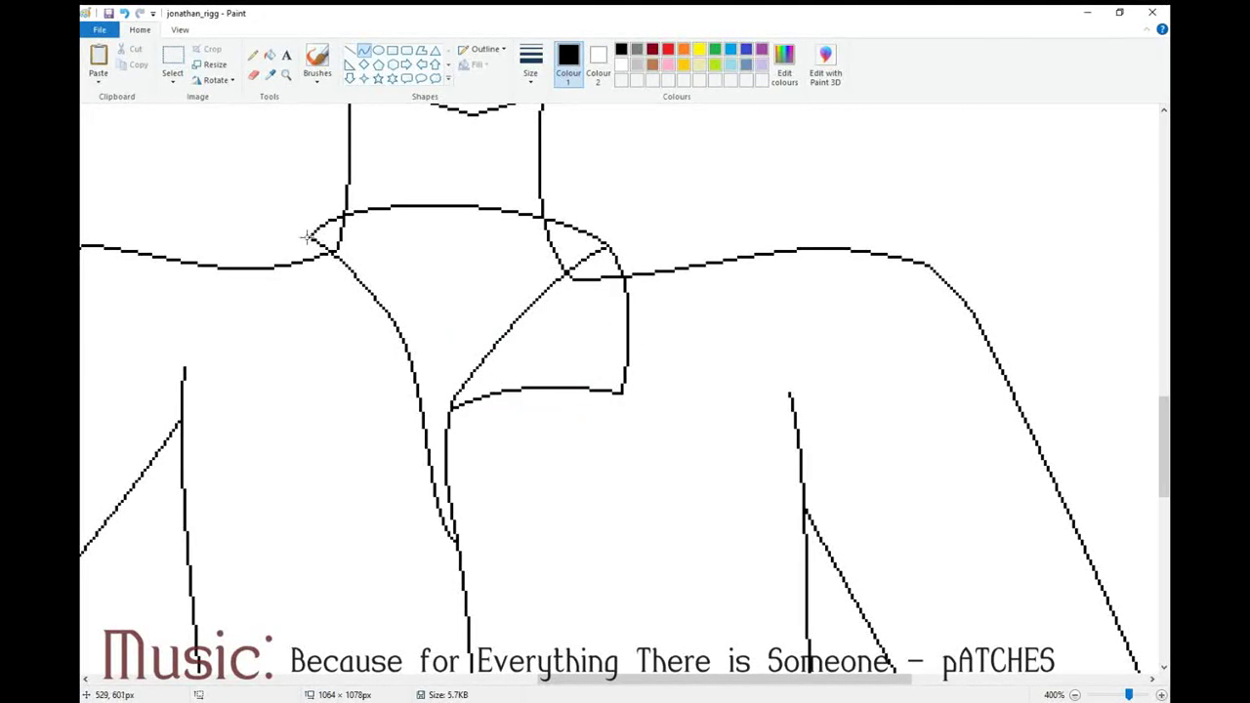
# Try a matching squared collar flap on the left side of the neckline, with a curved side and lower edge
pyautogui.moveTo(308, 237); pyautogui.dragTo(337, 404)
pyautogui.moveTo(318, 293)
pyautogui.mouseDown()
pyautogui.moveTo(266, 289)
pyautogui.moveTo(275, 306)
pyautogui.mouseUp()
pyautogui.click(128, 14)
pyautogui.moveTo(308, 237)
pyautogui.mouseDown()
pyautogui.moveTo(275, 376)
pyautogui.moveTo(267, 300)
pyautogui.mouseUp()
pyautogui.click(267, 301)
pyautogui.moveTo(276, 375); pyautogui.dragTo(427, 463)
pyautogui.moveTo(330, 376); pyautogui.dragTo(316, 335)
pyautogui.moveTo(388, 407); pyautogui.dragTo(416, 433)
pyautogui.moveTo(365, 378); pyautogui.dragTo(363, 360)
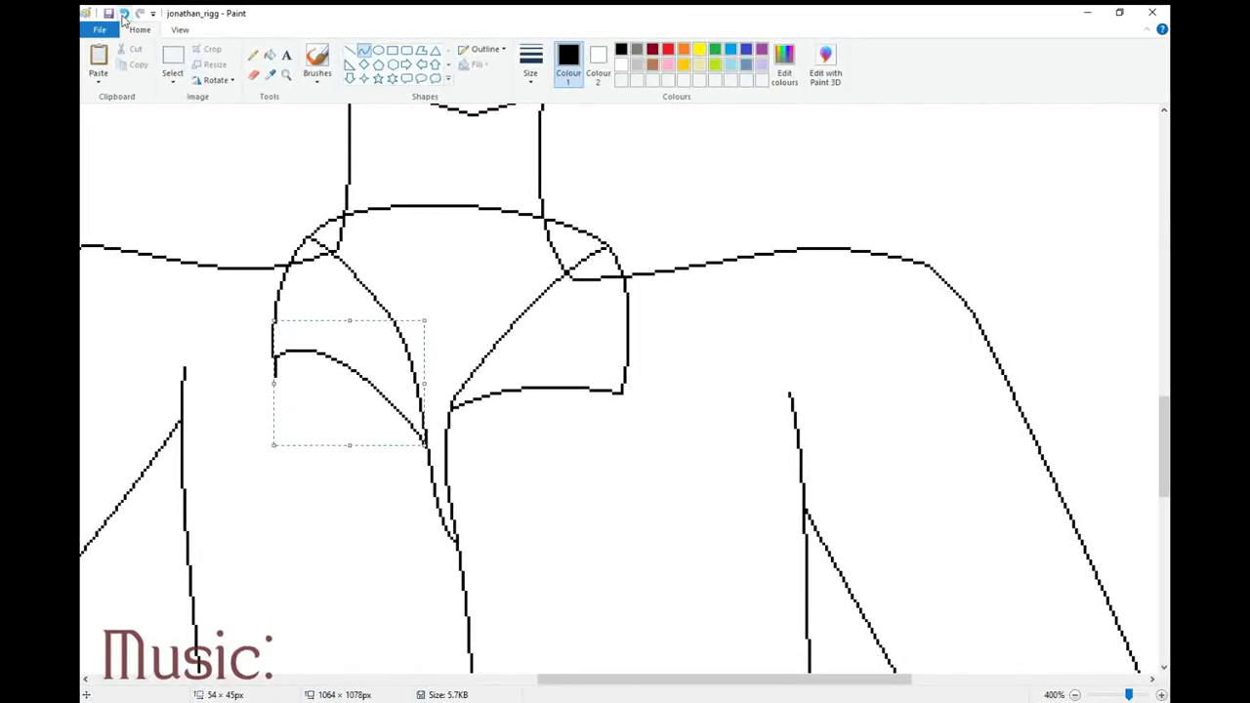
# Undo the squared collar flaps on both sides of the neckline
pyautogui.hotkey('ctrl', 'z')
pyautogui.hotkey('ctrl', 'z')
pyautogui.hotkey('ctrl', 'z')
pyautogui.hotkey('ctrl', 'z')
# Draw a pointed collar flap on the right, with a slanted side and a curved lower edge running back to the placket
pyautogui.moveTo(610, 244); pyautogui.dragTo(449, 435)
pyautogui.moveTo(612, 349); pyautogui.dragTo(554, 335)
pyautogui.click(466, 426)
pyautogui.click(124, 13)
pyautogui.moveTo(659, 330); pyautogui.dragTo(447, 451)
pyautogui.moveTo(609, 357); pyautogui.dragTo(509, 385)
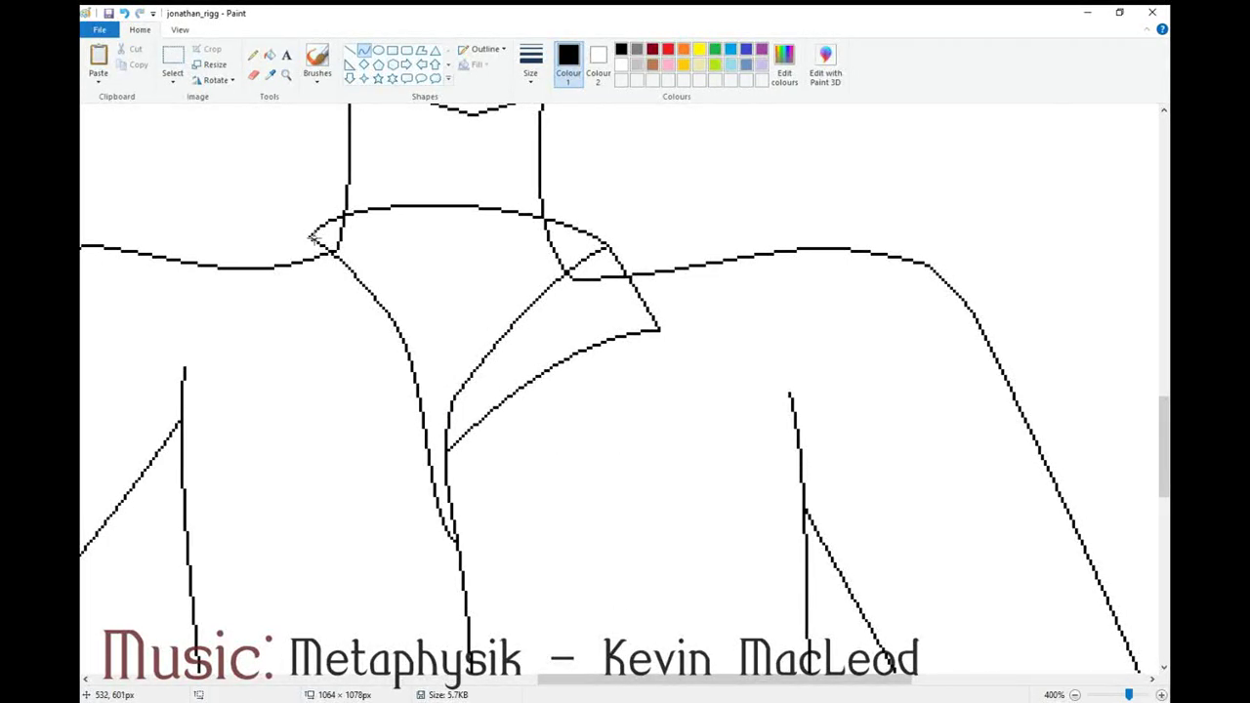
# Draw a matching pointed collar flap on the left, with a slanted side and a curved lower edge meeting the neckline
pyautogui.moveTo(311, 236); pyautogui.dragTo(238, 344)
pyautogui.moveTo(295, 242); pyautogui.dragTo(288, 258)
pyautogui.click(287, 259)
pyautogui.moveTo(262, 311); pyautogui.dragTo(430, 469)
pyautogui.moveTo(327, 336); pyautogui.dragTo(323, 314)
pyautogui.moveTo(371, 379); pyautogui.dragTo(384, 394)
# Erase the collar line crossing the neck and the shoulder lines inside the collar flaps
pyautogui.click(253, 74)
pyautogui.moveTo(346, 214)
pyautogui.mouseDown()
pyautogui.moveTo(435, 204)
pyautogui.moveTo(523, 216)
pyautogui.mouseUp()
pyautogui.moveTo(620, 284); pyautogui.dragTo(579, 280)
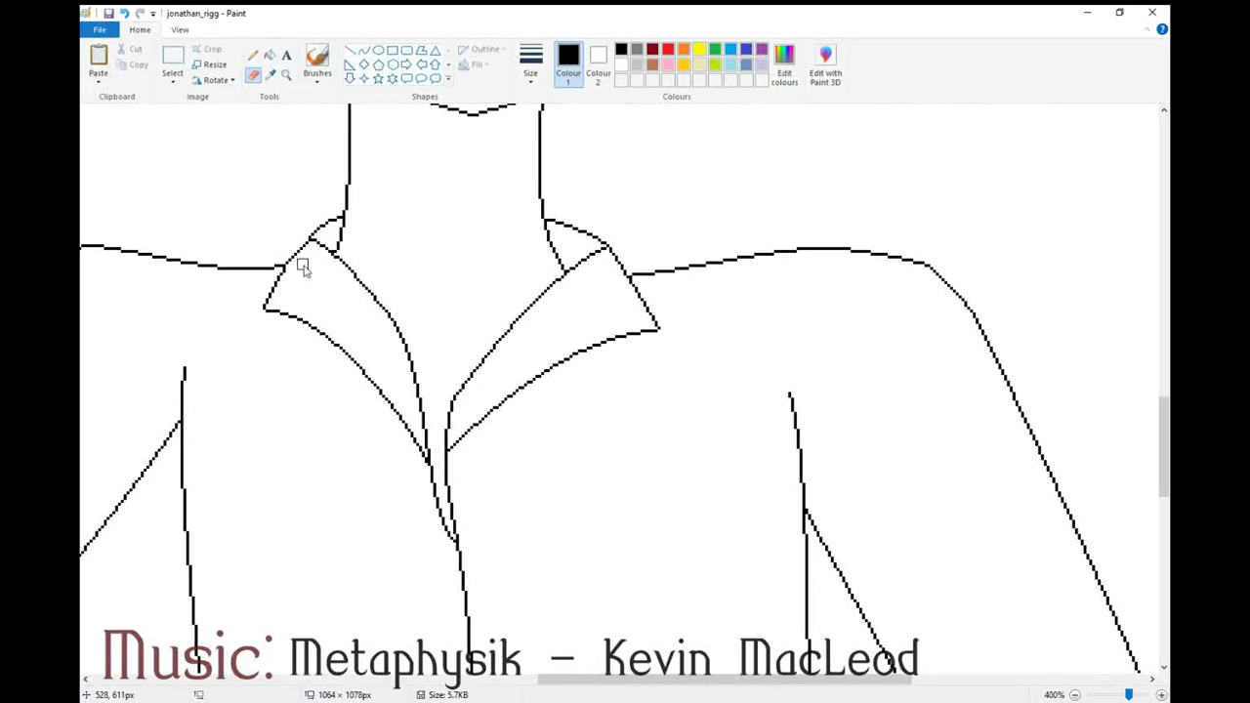
# Draw a small circle button beside the placket and paste two copies spaced below it along the line
pyautogui.scroll(-3, 303, 268)
pyautogui.click(378, 50)
pyautogui.moveTo(459, 328); pyautogui.dragTo(482, 350)
pyautogui.rightClick(465, 334)
pyautogui.click(420, 359)
pyautogui.click(99, 57)
pyautogui.moveTo(99, 124); pyautogui.dragTo(483, 416)
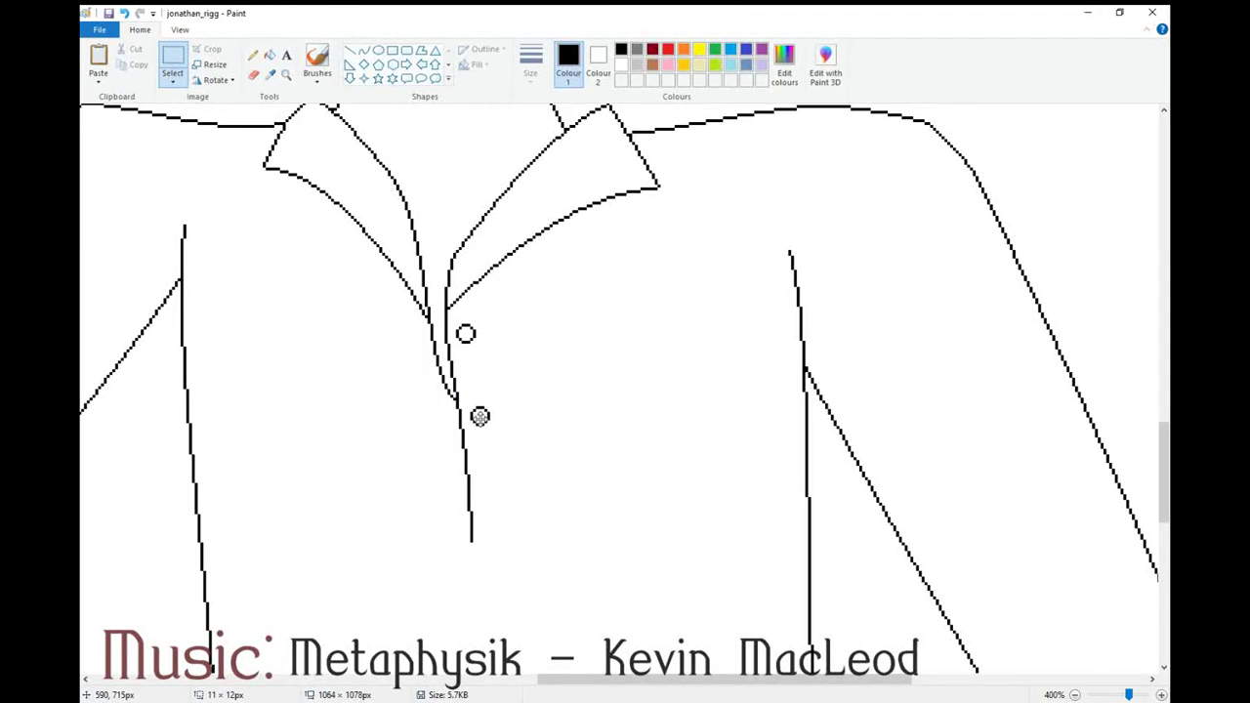
pyautogui.hotkey('ctrl', 'v')
pyautogui.moveTo(99, 124); pyautogui.dragTo(490, 502)
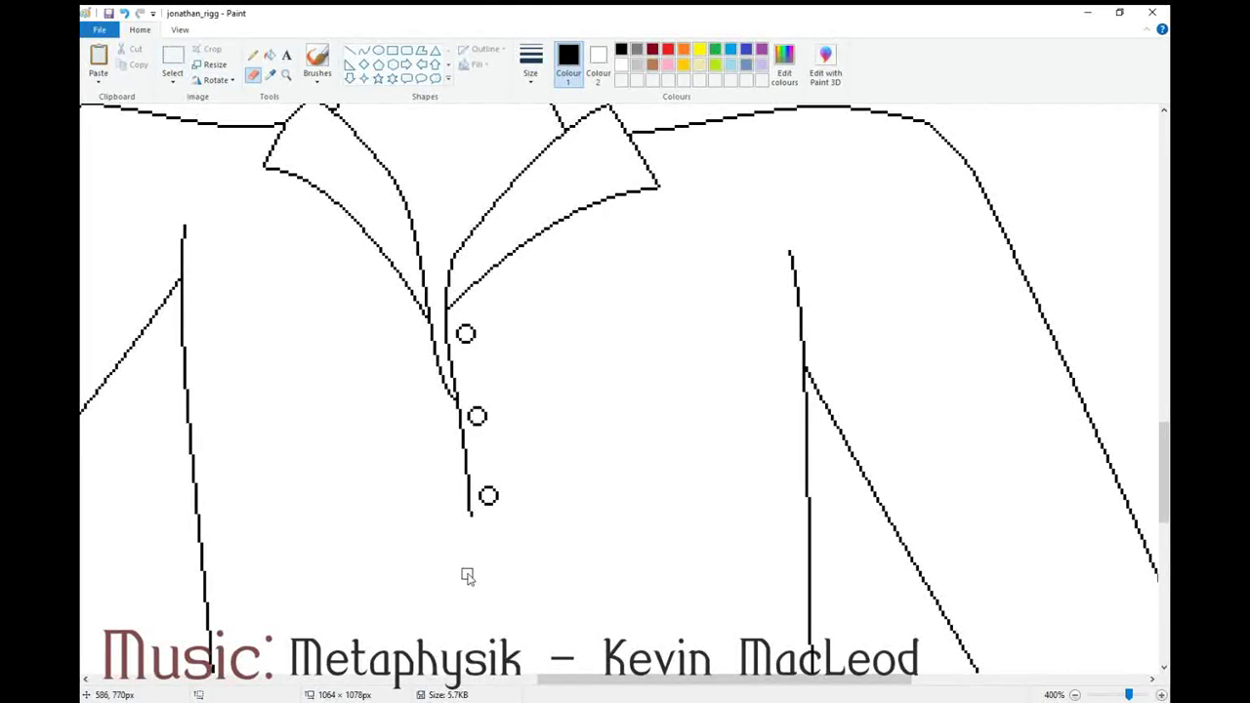
# Select the middle button and nudge it slightly upward
pyautogui.click(173, 57)
pyautogui.press('Up')
pyautogui.press('Up')
pyautogui.click(584, 391)
# Erase the small line bits where the neckline meets the upper corners of both collar flaps
pyautogui.scroll(1, 590, 396)
pyautogui.click(253, 75)
pyautogui.click(600, 252)
pyautogui.click(316, 246)
# Try a straight sleeve hem across the upper part of the lowered arm
pyautogui.scroll(-3, 354, 354)
pyautogui.click(1075, 695)
pyautogui.click(1075, 696)
pyautogui.moveTo(1164, 490); pyautogui.dragTo(1168, 450)
pyautogui.click(363, 50)
pyautogui.moveTo(769, 276); pyautogui.dragTo(696, 365)
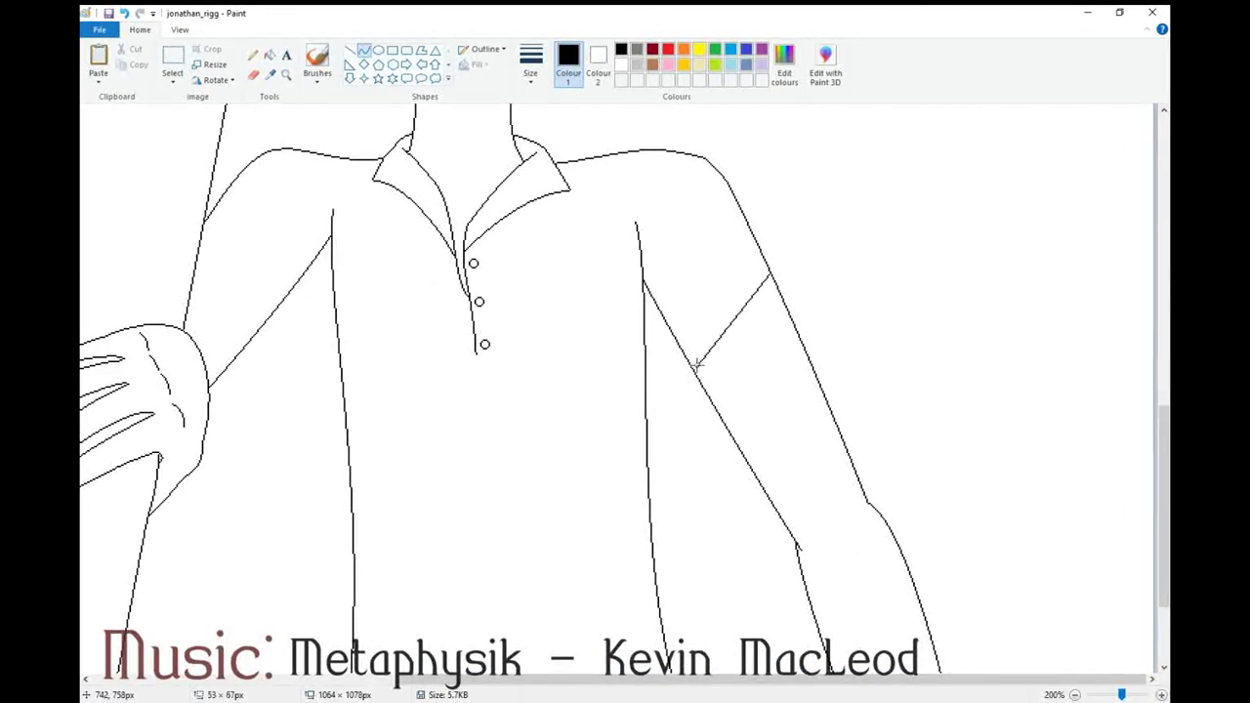
pyautogui.hotkey('ctrl', 'z')
# Draw a curved sleeve hem across the lowered arm, extending past both arm edges with a rounded outer end
pyautogui.moveTo(794, 304); pyautogui.dragTo(689, 415)
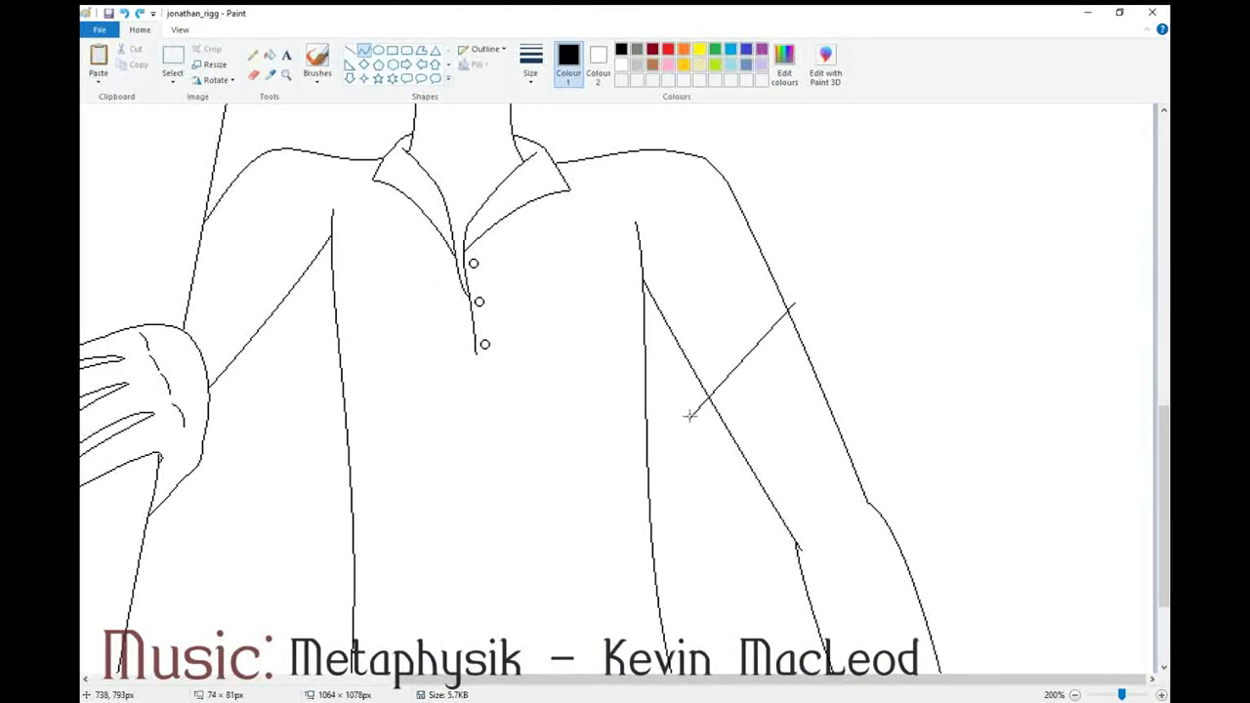
pyautogui.moveTo(777, 340); pyautogui.dragTo(791, 352)
pyautogui.moveTo(752, 365); pyautogui.dragTo(762, 371)
pyautogui.moveTo(743, 418); pyautogui.dragTo(744, 401)
pyautogui.moveTo(799, 303); pyautogui.dragTo(785, 362)
pyautogui.moveTo(809, 368); pyautogui.dragTo(821, 369)
pyautogui.moveTo(692, 367); pyautogui.dragTo(690, 365)
pyautogui.moveTo(790, 363); pyautogui.dragTo(790, 373)
pyautogui.click(856, 284)
# Draw the sleeve's outer edge from the shoulder and its inner edge from the armpit down to the hem's ends
pyautogui.moveTo(730, 184); pyautogui.dragTo(816, 332)
pyautogui.click(666, 311)
pyautogui.moveTo(639, 273); pyautogui.dragTo(690, 417)
pyautogui.click(668, 371)
pyautogui.click(686, 389)
pyautogui.moveTo(689, 344); pyautogui.dragTo(687, 344)
pyautogui.moveTo(663, 416); pyautogui.dragTo(662, 419)
pyautogui.click(881, 350)
# Erase the arm's outline and overlapping line ends inside the lowered arm's sleeve
pyautogui.click(286, 76)
pyautogui.click(762, 398)
pyautogui.click(685, 320)
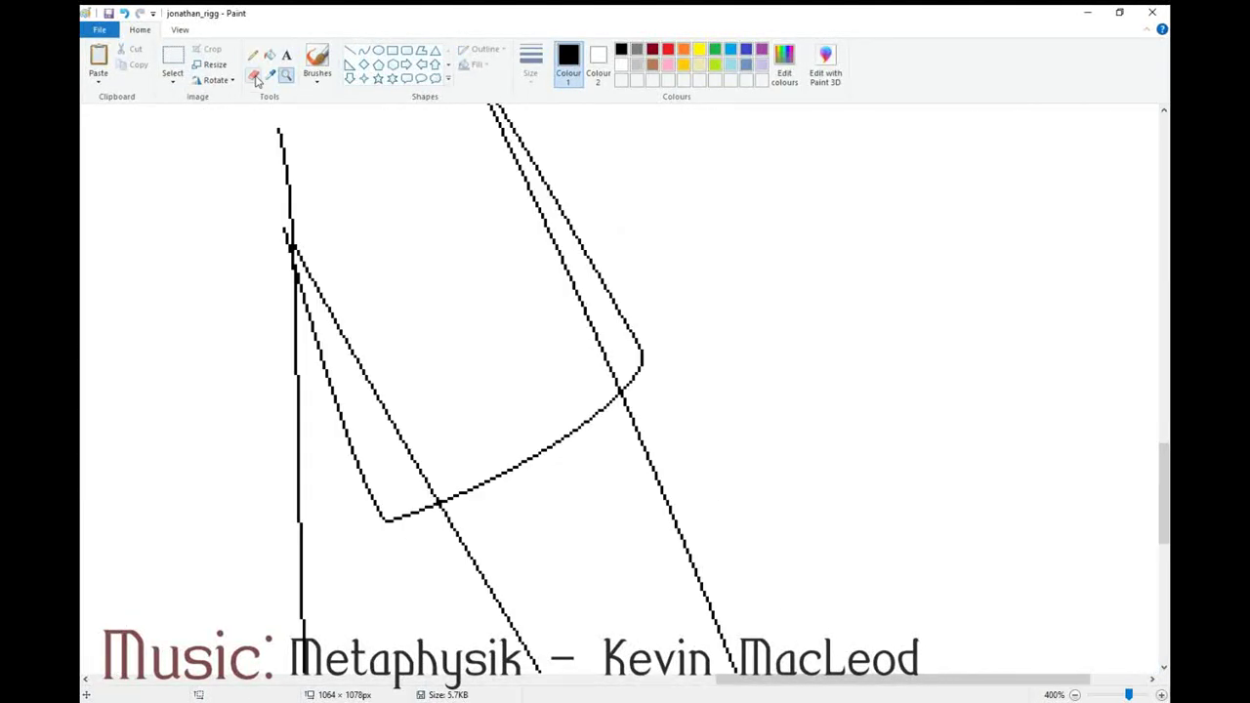
pyautogui.click(253, 75)
pyautogui.moveTo(294, 262); pyautogui.dragTo(341, 325)
pyautogui.moveTo(431, 496); pyautogui.dragTo(360, 365)
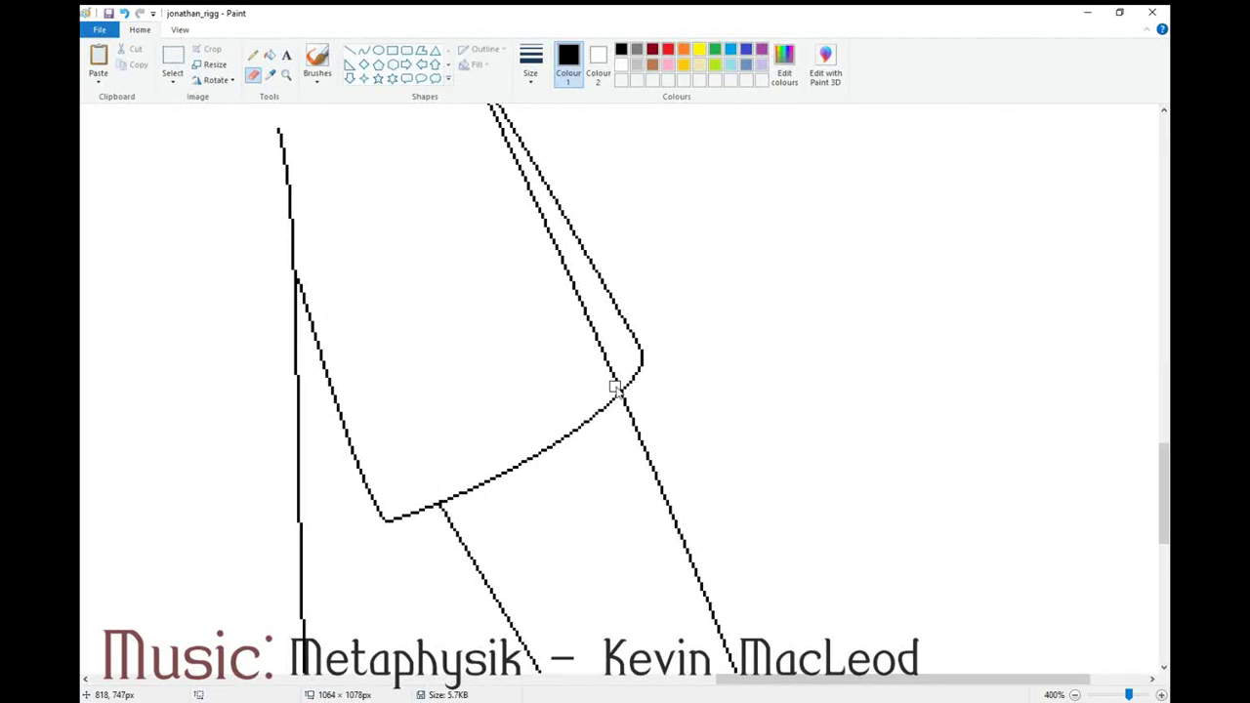
pyautogui.moveTo(615, 384); pyautogui.dragTo(586, 313)
pyautogui.scroll(3, 485, 252)
pyautogui.moveTo(467, 217); pyautogui.dragTo(586, 452)
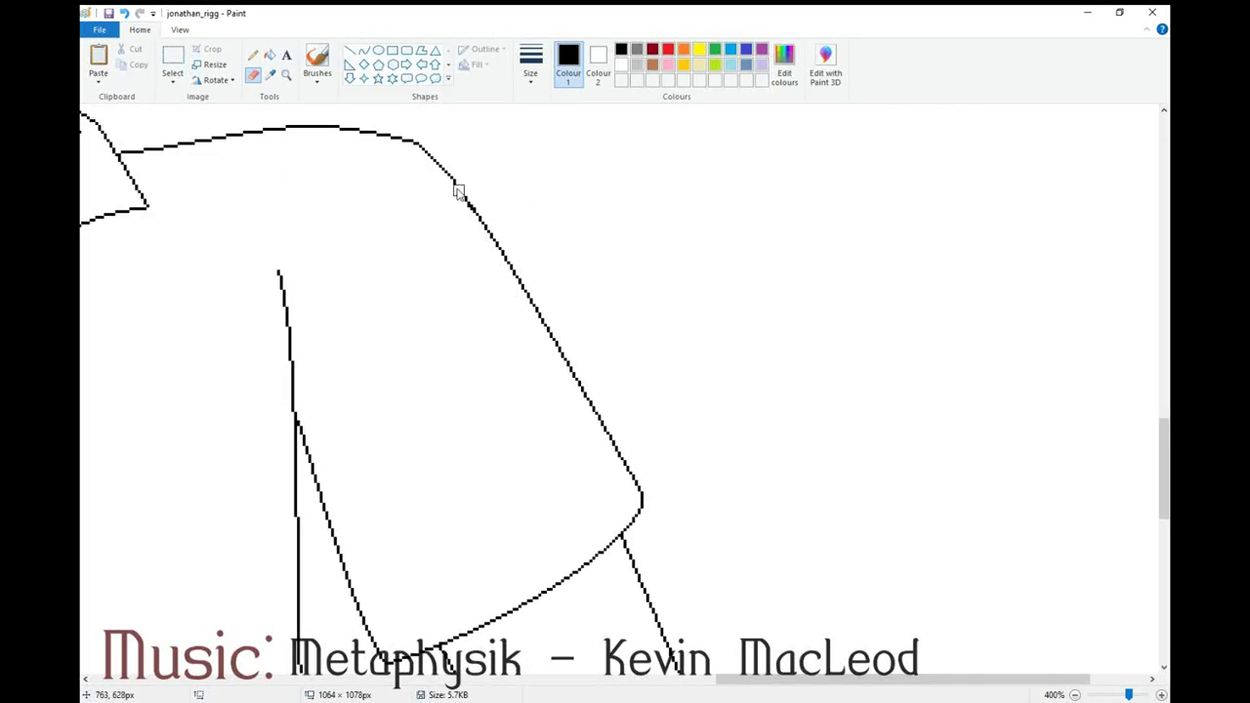
# Draw the raised arm's sleeve with an outer underside edge from the armpit and a hem line across the arm
pyautogui.keyDown('ctrl'); pyautogui.scroll(-2, 778, 491); pyautogui.keyUp('ctrl')
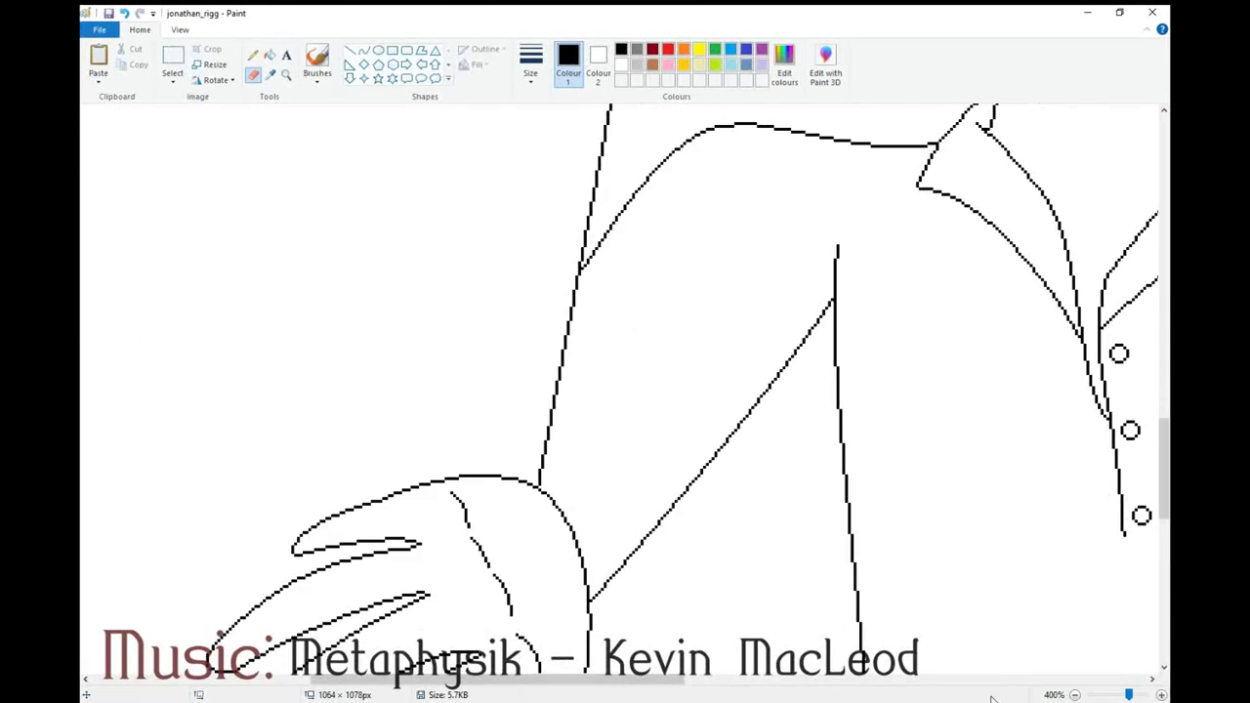
pyautogui.moveTo(459, 217); pyautogui.dragTo(355, 350)
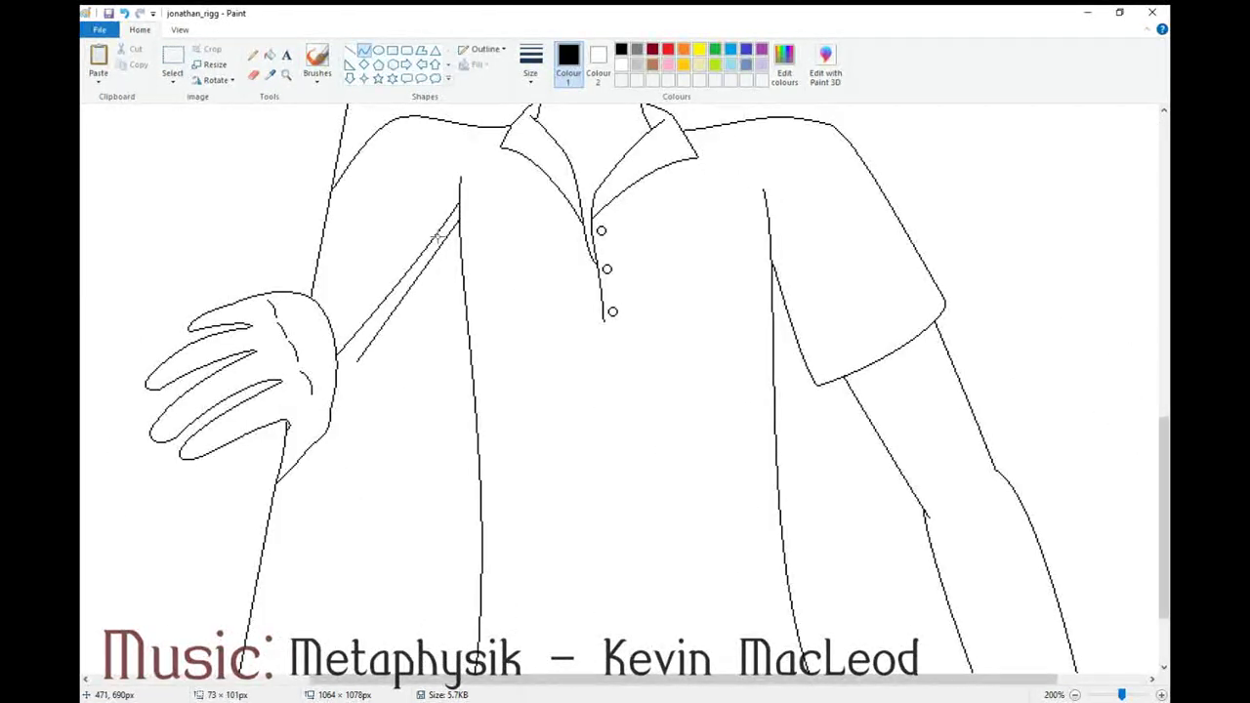
pyautogui.click(309, 252)
pyautogui.moveTo(291, 256); pyautogui.dragTo(364, 351)
pyautogui.moveTo(314, 279); pyautogui.dragTo(326, 306)
# Draw a curve inward from the raised arm's shoulder and a slanted sleeve edge running outward from its lower end
pyautogui.scroll(3, 414, 198)
pyautogui.moveTo(399, 260)
pyautogui.mouseDown()
pyautogui.moveTo(349, 291)
pyautogui.moveTo(377, 295)
pyautogui.moveTo(345, 300)
pyautogui.moveTo(415, 277)
pyautogui.mouseUp()
pyautogui.click(275, 292)
pyautogui.moveTo(344, 291); pyautogui.dragTo(286, 365)
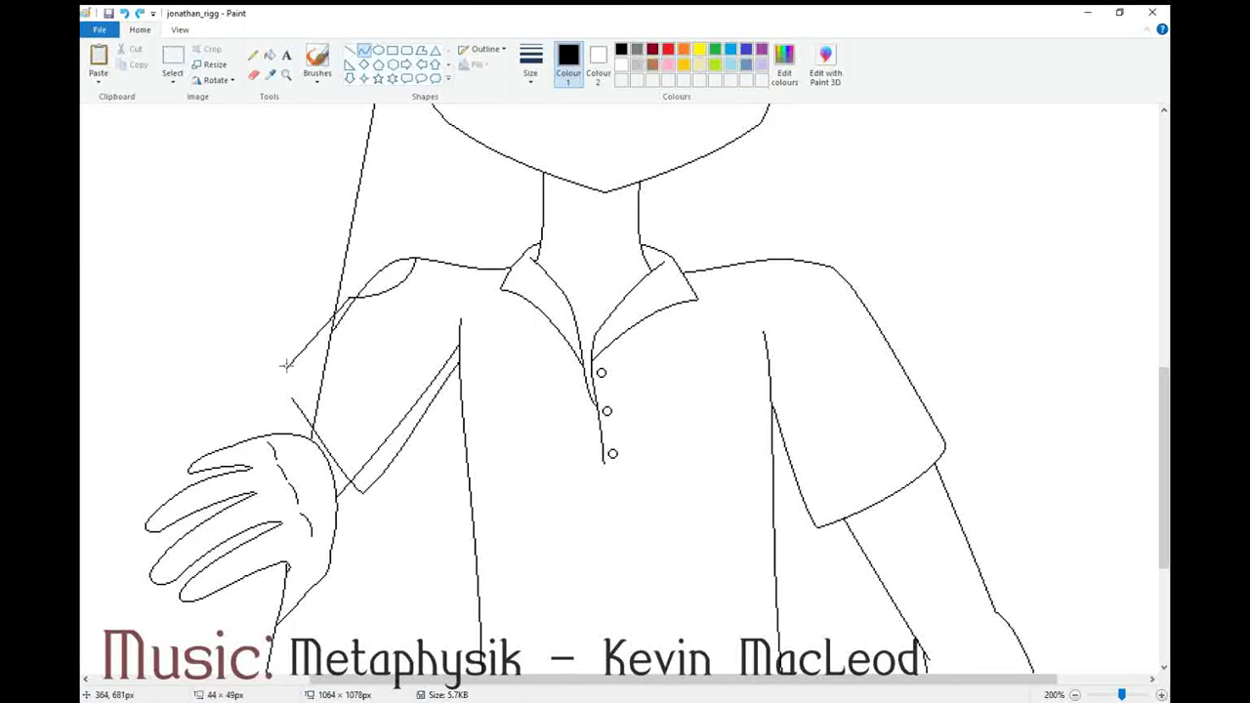
pyautogui.click(336, 309)
# Erase the sleeve lines extending past the raised forearm and the old arm outline inside the sleeve
pyautogui.click(286, 76)
pyautogui.click(527, 356)
pyautogui.click(527, 357)
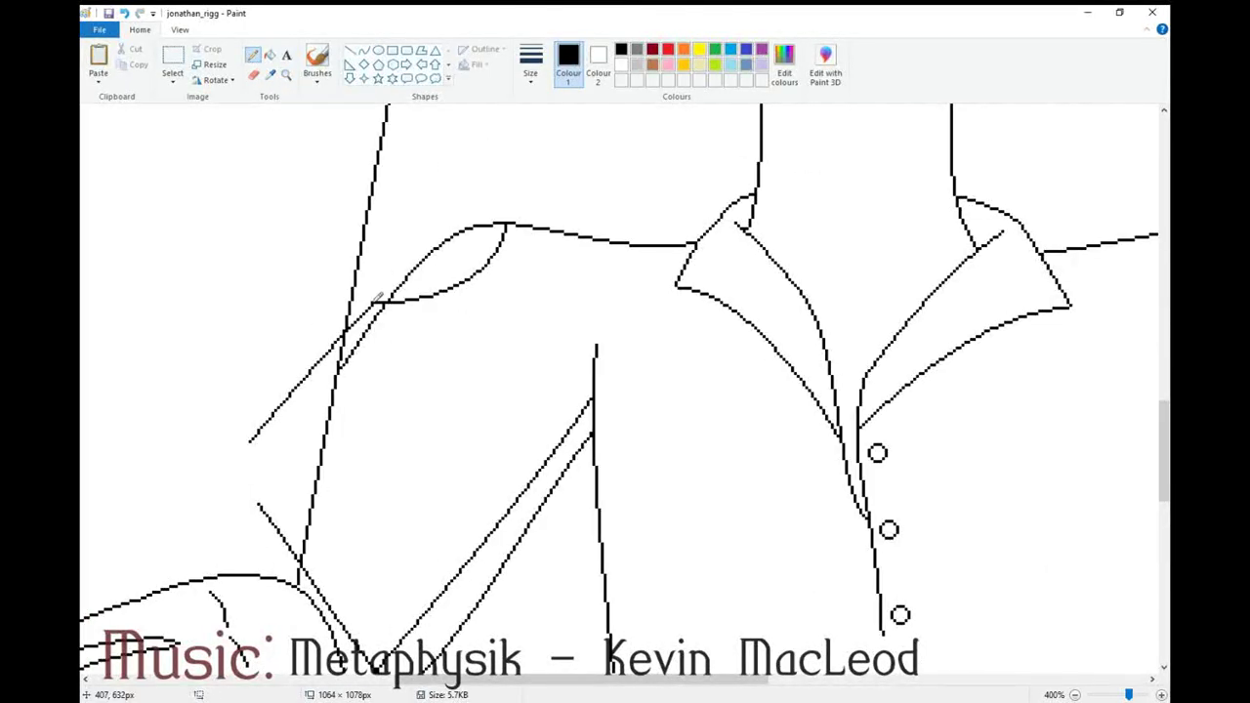
pyautogui.click(252, 74)
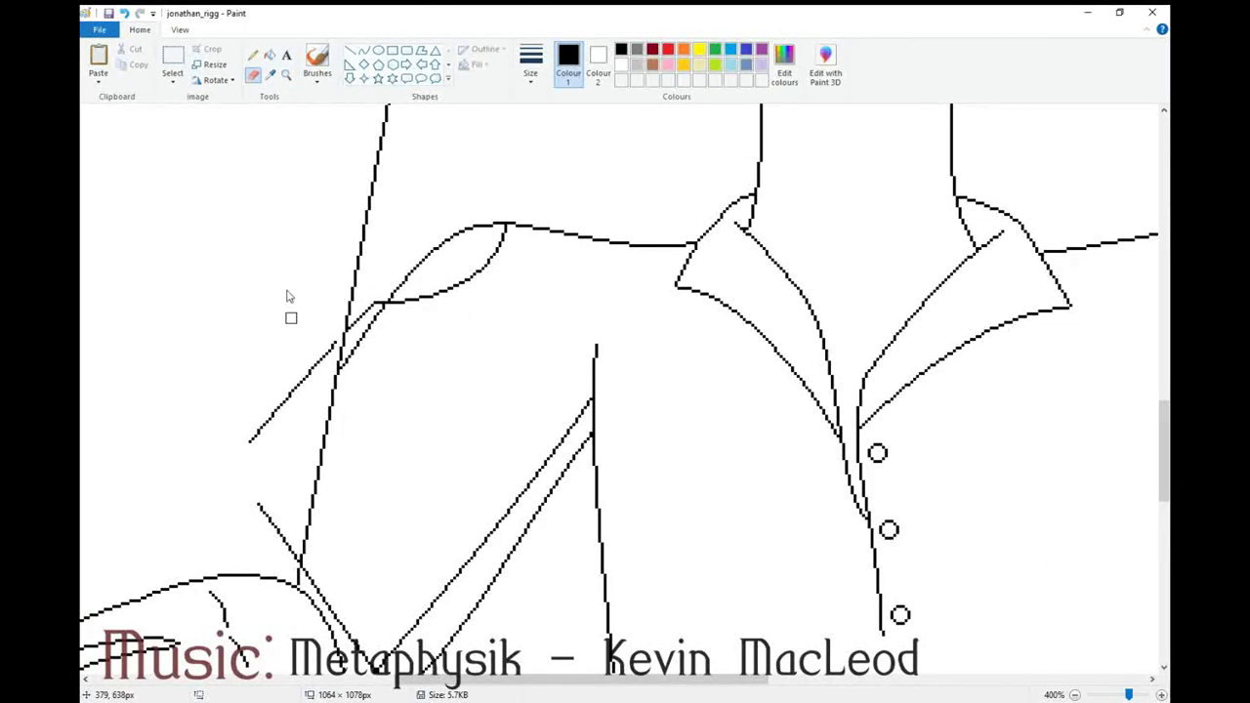
pyautogui.moveTo(332, 345); pyautogui.dragTo(249, 446)
pyautogui.moveTo(271, 530); pyautogui.dragTo(357, 346)
pyautogui.scroll(-3, 383, 527)
pyautogui.moveTo(586, 261)
pyautogui.mouseDown()
pyautogui.moveTo(418, 499)
pyautogui.moveTo(496, 386)
pyautogui.mouseUp()
pyautogui.scroll(1, 714, 427)
# Draw the belt's curved lower edge below the shirt hem, spanning both sides of the waist
pyautogui.moveTo(1164, 451)
pyautogui.mouseDown()
pyautogui.moveTo(1165, 625)
pyautogui.moveTo(1168, 613)
pyautogui.mouseUp()
pyautogui.click(1075, 695)
pyautogui.click(1075, 695)
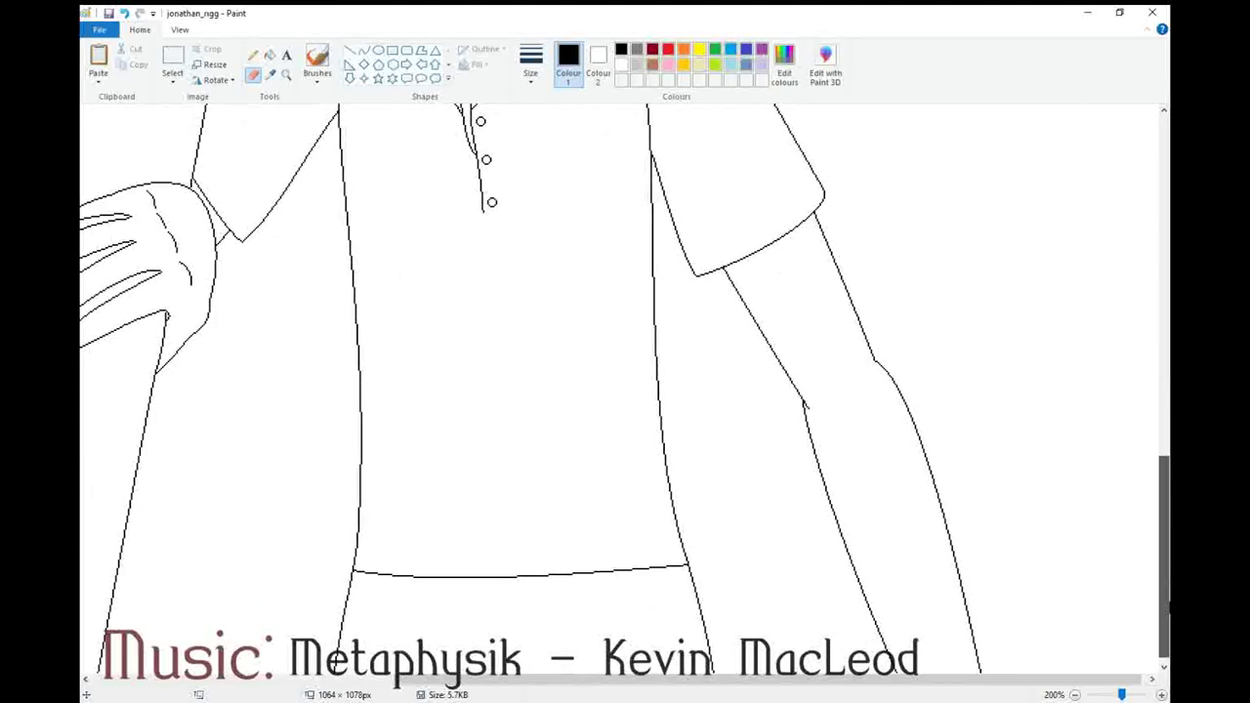
pyautogui.click(1076, 695)
pyautogui.click(286, 75)
pyautogui.doubleClick(585, 574)
pyautogui.click(364, 49)
pyautogui.moveTo(259, 540); pyautogui.dragTo(779, 533)
pyautogui.moveTo(546, 548)
pyautogui.mouseDown()
pyautogui.moveTo(586, 576)
pyautogui.moveTo(582, 563)
pyautogui.mouseUp()
pyautogui.moveTo(530, 544); pyautogui.dragTo(525, 567)
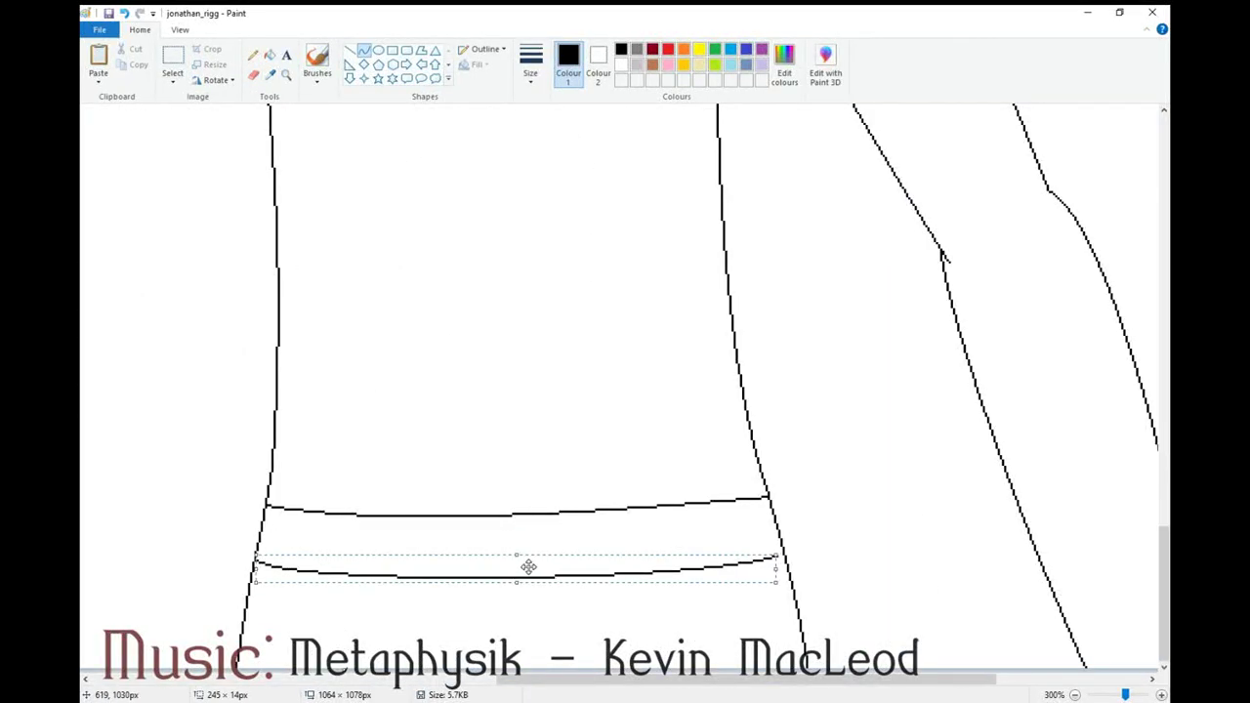
pyautogui.moveTo(777, 569); pyautogui.dragTo(785, 570)
pyautogui.click(560, 550)
pyautogui.moveTo(560, 573); pyautogui.dragTo(554, 540)
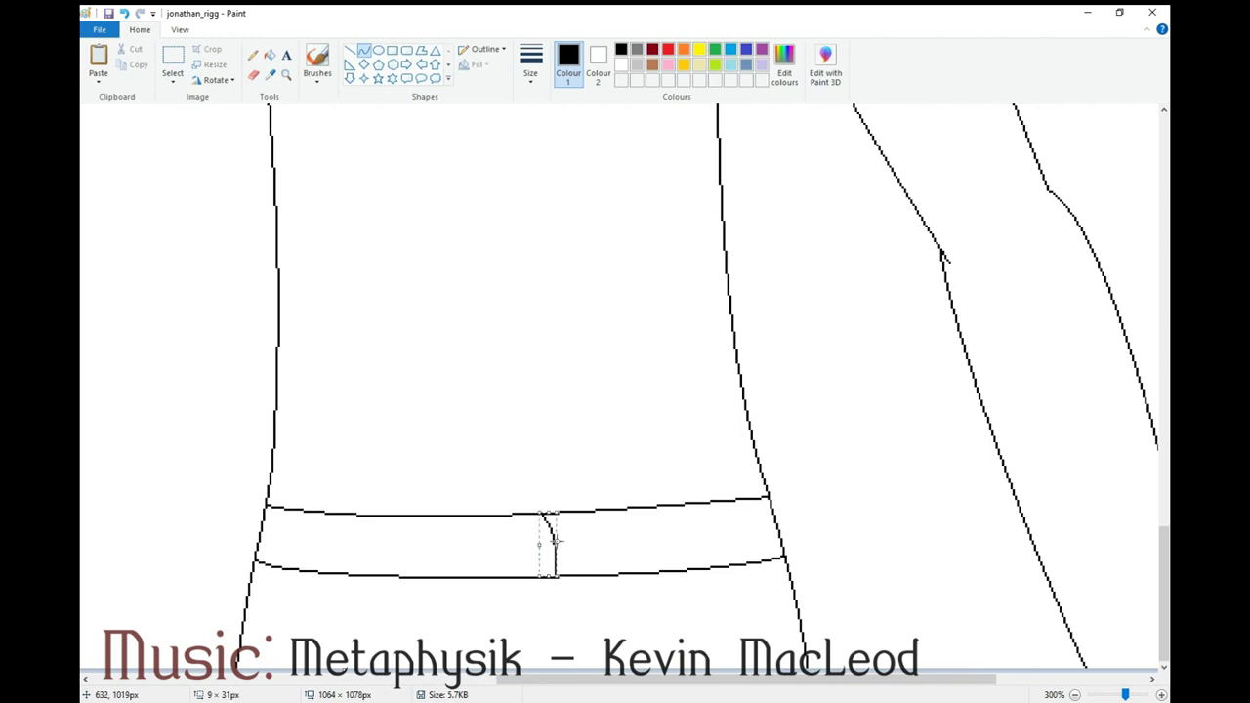
pyautogui.hotkey('ctrl', 'z')
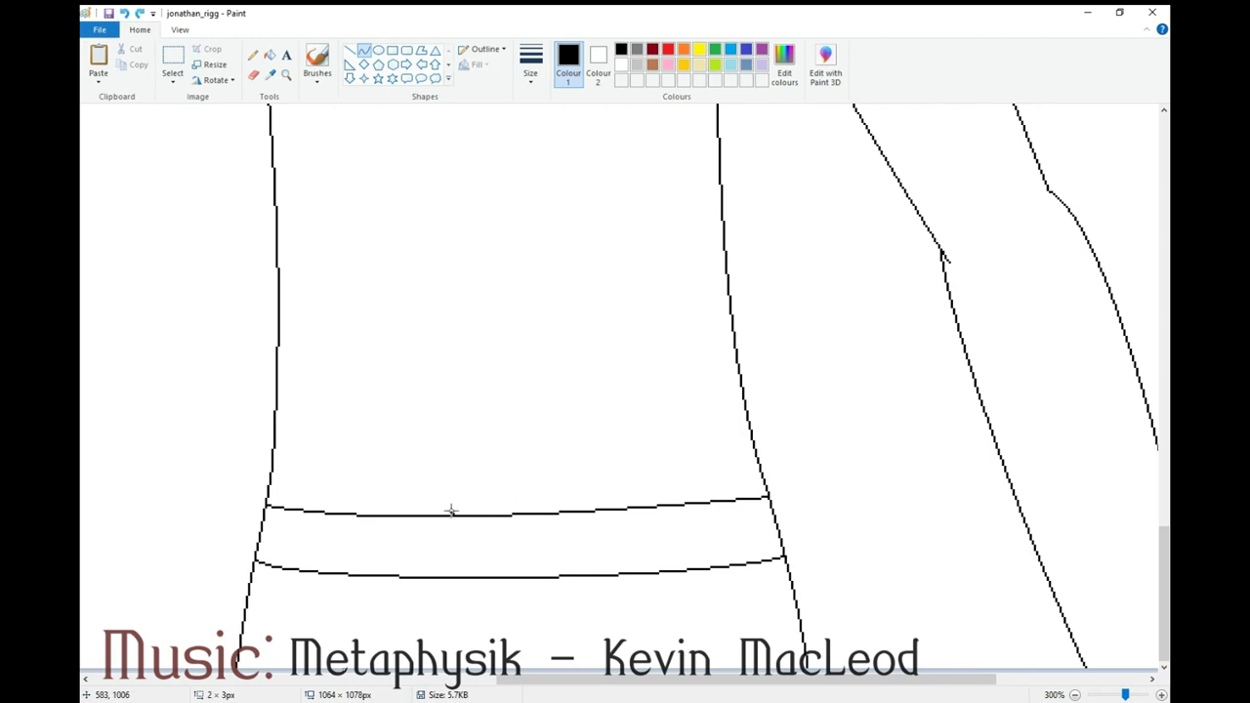
# Draw a roughly square buckle outline across the middle of the belt and round off its corners
pyautogui.moveTo(451, 584)
pyautogui.mouseDown()
pyautogui.moveTo(447, 525)
pyautogui.moveTo(511, 502)
pyautogui.moveTo(548, 505)
pyautogui.moveTo(559, 587)
pyautogui.moveTo(451, 588)
pyautogui.mouseUp()
pyautogui.click(557, 527)
pyautogui.click(559, 567)
pyautogui.click(253, 75)
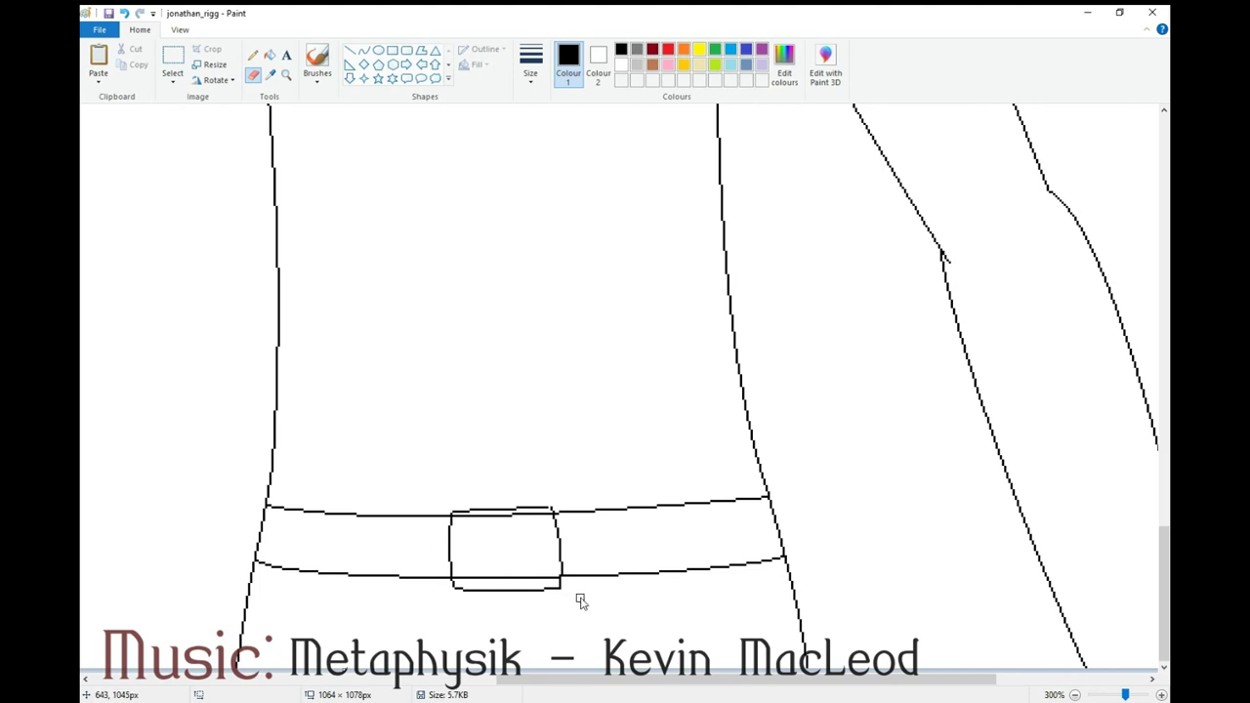
pyautogui.click(286, 75)
pyautogui.click(573, 413)
pyautogui.click(253, 55)
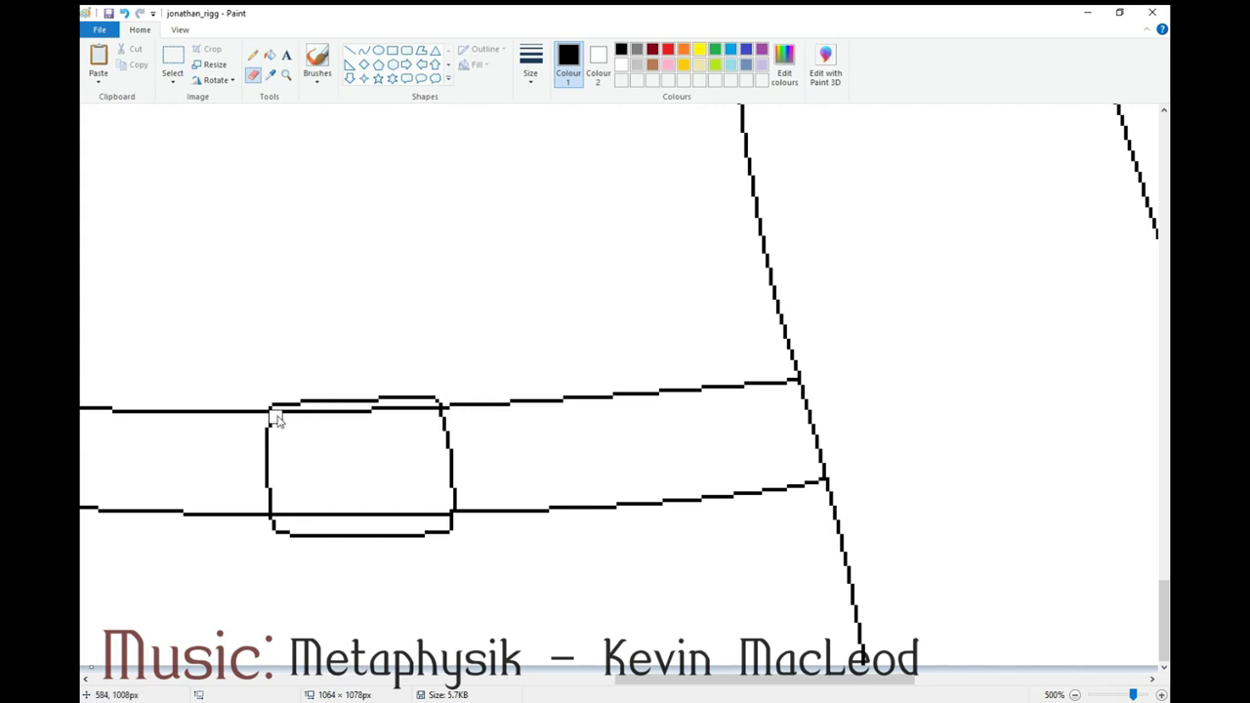
# Erase the belt's upper and lower edges inside the buckle outline
pyautogui.moveTo(303, 427)
pyautogui.mouseDown()
pyautogui.moveTo(363, 411)
pyautogui.moveTo(279, 414)
pyautogui.moveTo(330, 411)
pyautogui.mouseUp()
pyautogui.hotkey('ctrl', 'z')
pyautogui.moveTo(442, 511); pyautogui.dragTo(400, 514)
pyautogui.moveTo(314, 513); pyautogui.dragTo(398, 514)
# Draw a smaller inner frame inside the buckle, following its outline
pyautogui.click(364, 50)
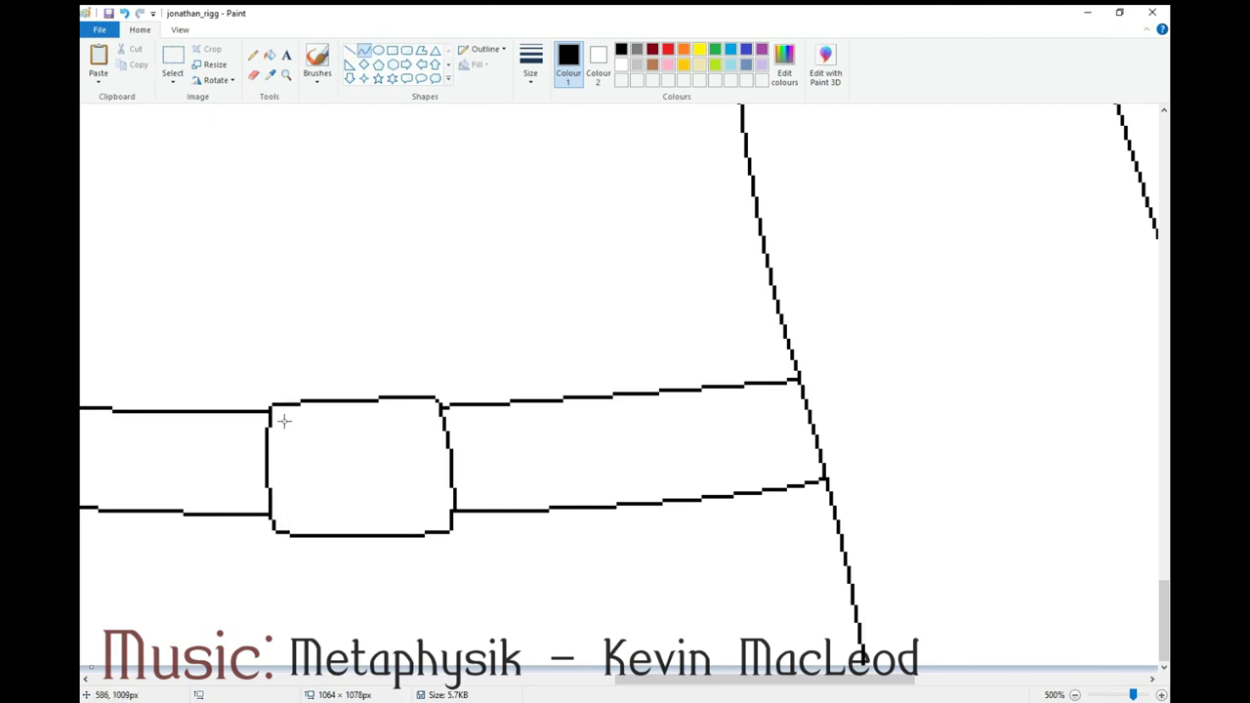
pyautogui.moveTo(282, 422)
pyautogui.mouseDown()
pyautogui.moveTo(428, 418)
pyautogui.moveTo(432, 510)
pyautogui.mouseUp()
pyautogui.click(429, 459)
pyautogui.click(405, 331)
pyautogui.moveTo(282, 420)
pyautogui.mouseDown()
pyautogui.moveTo(287, 514)
pyautogui.moveTo(434, 510)
pyautogui.mouseUp()
pyautogui.click(283, 480)
pyautogui.click(283, 476)
pyautogui.moveTo(361, 512); pyautogui.dragTo(363, 521)
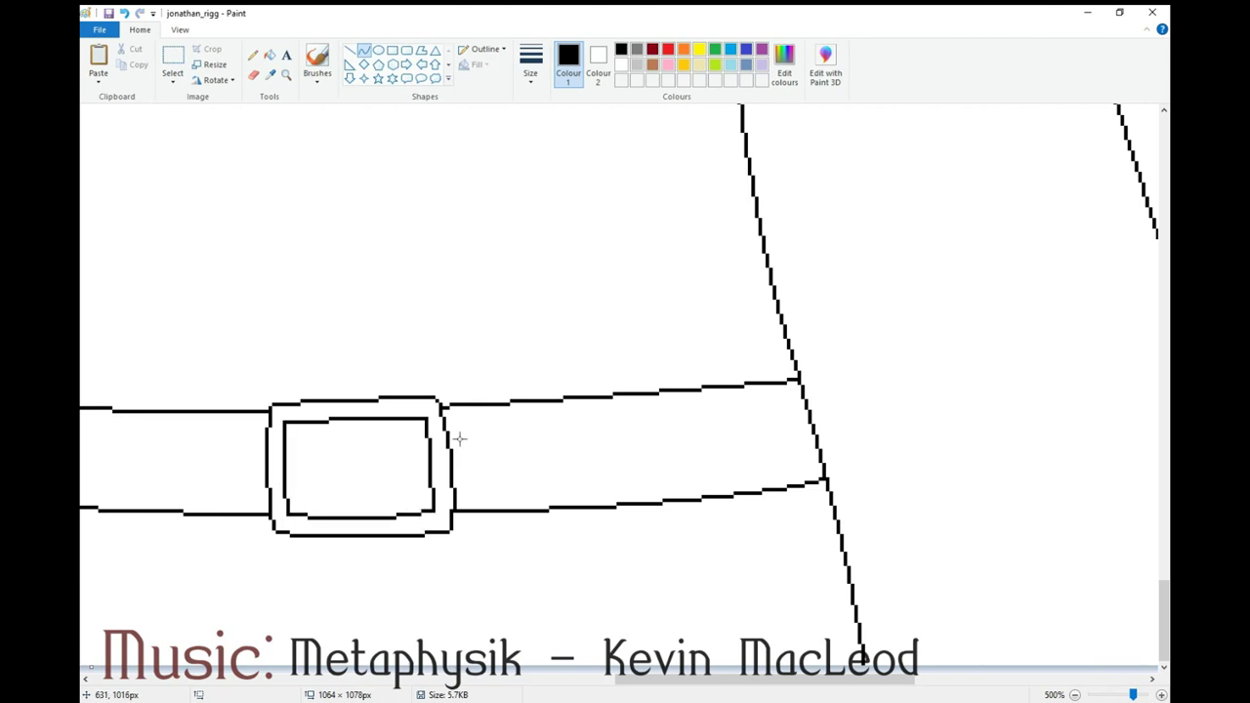
pyautogui.click(253, 55)
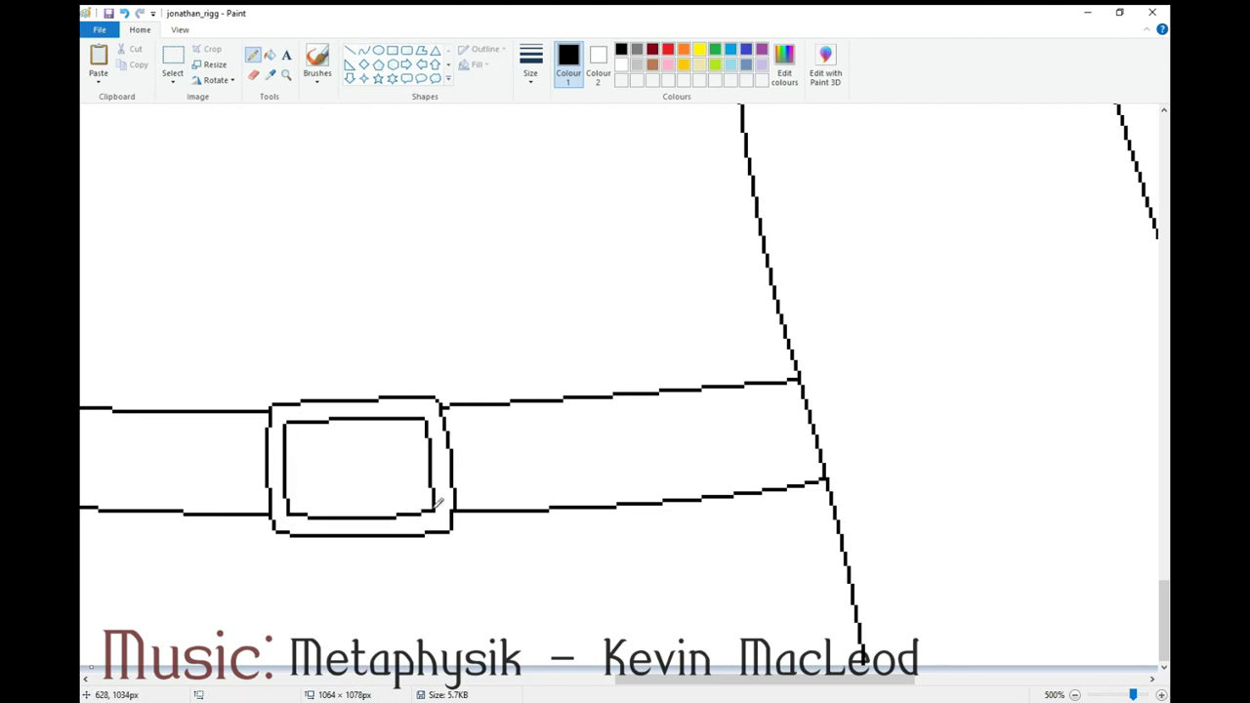
# Draw a thin buckle prong about 30 px long with a rounded tip from the inner frame's left side
pyautogui.click(363, 49)
pyautogui.moveTo(285, 464); pyautogui.dragTo(366, 465)
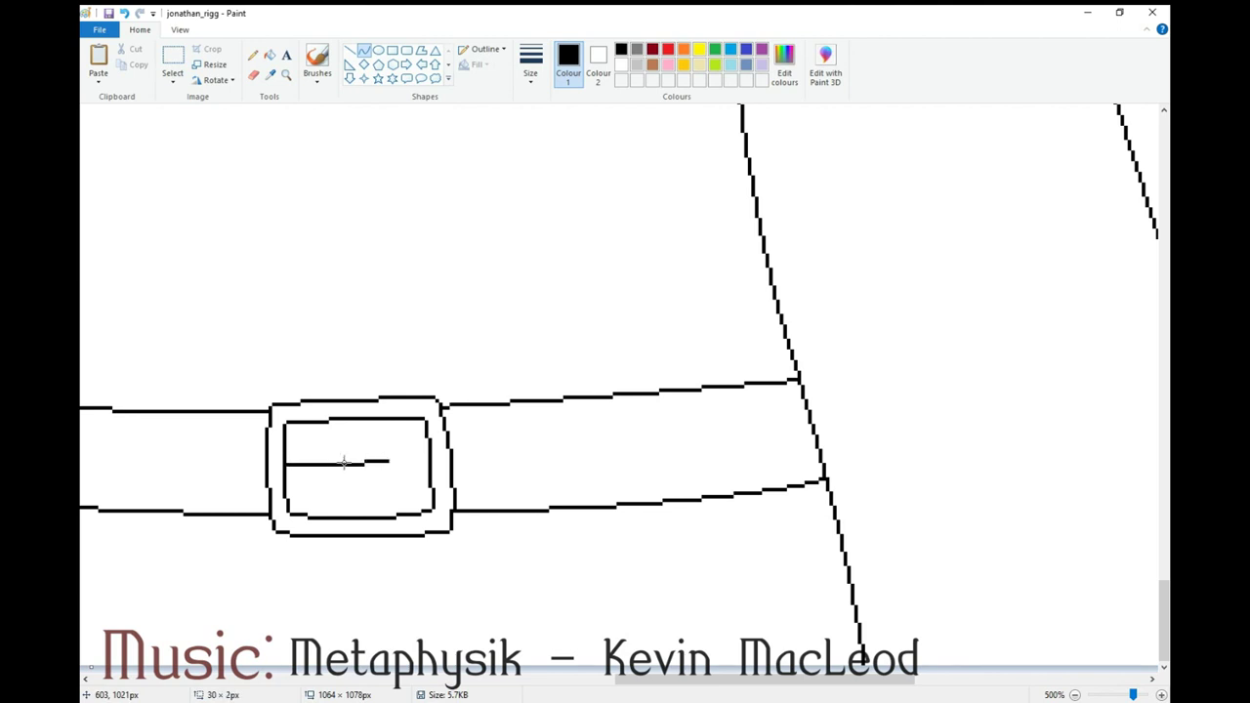
pyautogui.moveTo(286, 478); pyautogui.dragTo(371, 471)
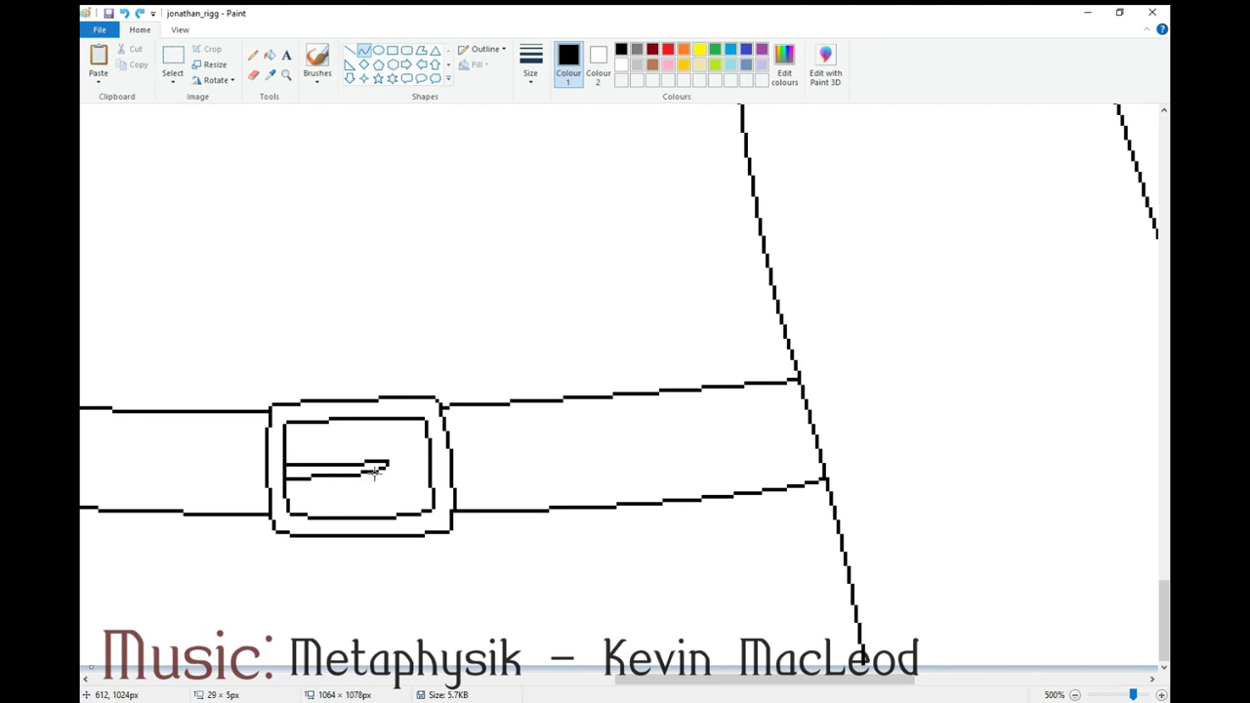
pyautogui.click(252, 56)
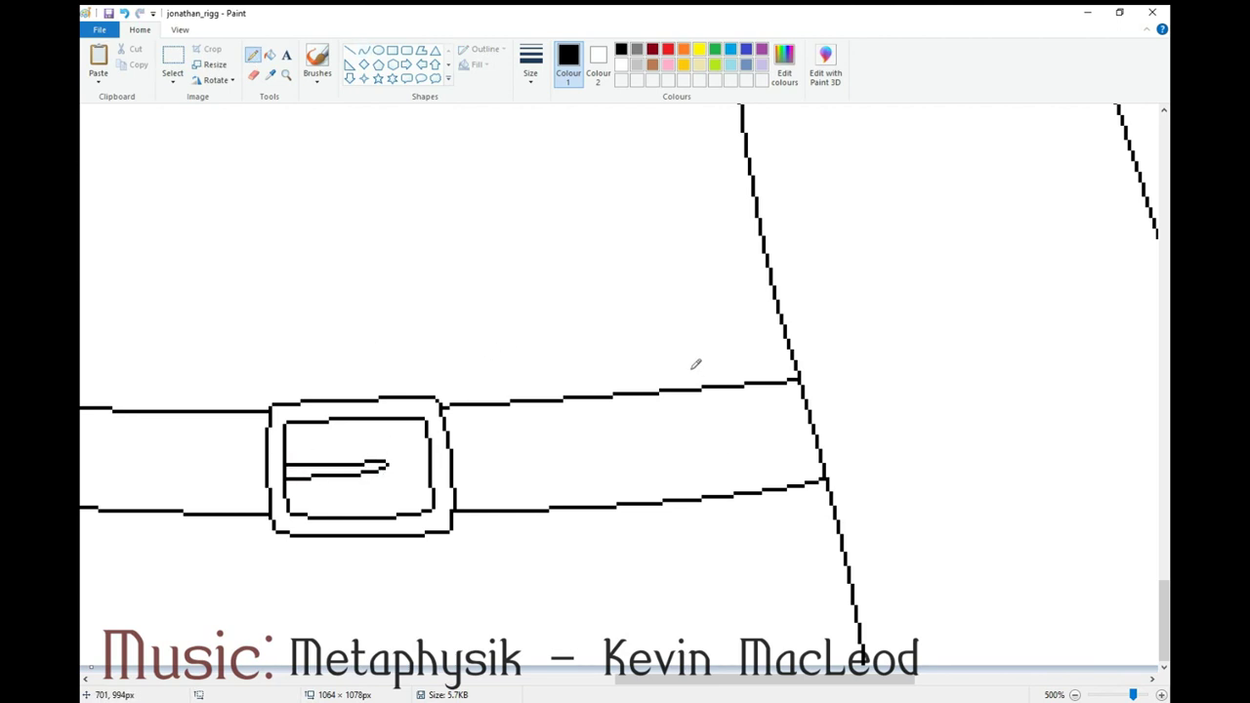
# Try curved lines for a loose belt end drooping from the buckle's right side
pyautogui.click(365, 51)
pyautogui.moveTo(616, 395)
pyautogui.mouseDown()
pyautogui.moveTo(711, 485)
pyautogui.moveTo(767, 621)
pyautogui.mouseUp()
pyautogui.click(678, 430)
pyautogui.click(764, 514)
pyautogui.moveTo(453, 522); pyautogui.dragTo(702, 613)
pyautogui.click(577, 493)
pyautogui.click(690, 573)
pyautogui.moveTo(705, 551); pyautogui.dragTo(637, 583)
pyautogui.click(124, 14)
pyautogui.moveTo(456, 500); pyautogui.dragTo(672, 619)
pyautogui.click(519, 463)
pyautogui.click(670, 553)
pyautogui.hotkey('ctrl', 'z')
pyautogui.hotkey('ctrl', 'z')
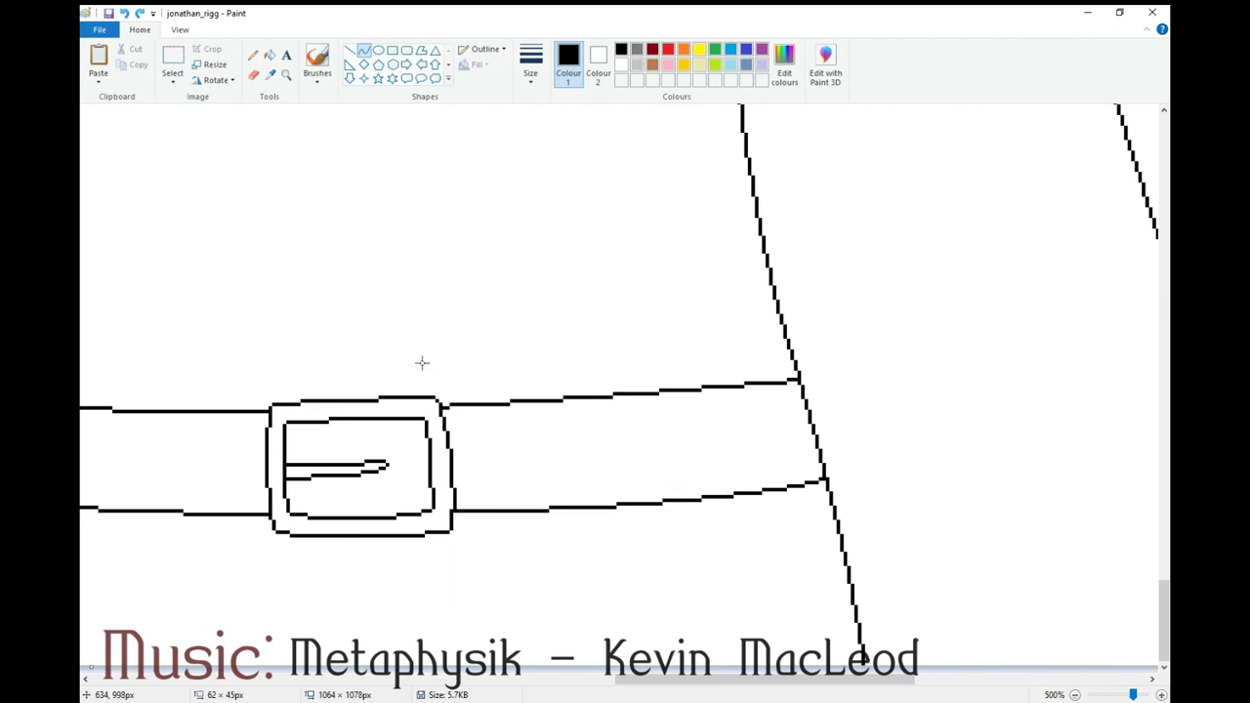
# Draw the loose belt end as two curves drooping from the buckle's right side, closed by a rounded tip
pyautogui.moveTo(445, 406)
pyautogui.mouseDown()
pyautogui.moveTo(659, 442)
pyautogui.moveTo(684, 363)
pyautogui.moveTo(744, 525)
pyautogui.mouseUp()
pyautogui.click(634, 423)
pyautogui.click(695, 463)
pyautogui.click(687, 599)
pyautogui.moveTo(452, 526); pyautogui.dragTo(704, 630)
pyautogui.click(547, 517)
pyautogui.click(689, 561)
pyautogui.moveTo(576, 632); pyautogui.dragTo(583, 609)
pyautogui.moveTo(703, 562); pyautogui.dragTo(678, 572)
pyautogui.moveTo(742, 525)
pyautogui.mouseDown()
pyautogui.moveTo(681, 607)
pyautogui.moveTo(768, 586)
pyautogui.mouseUp()
# Erase the belt's lower edge where the loose belt end covers it and touch up the junction with the buckle
pyautogui.click(253, 74)
pyautogui.moveTo(463, 510); pyautogui.dragTo(653, 507)
pyautogui.click(253, 56)
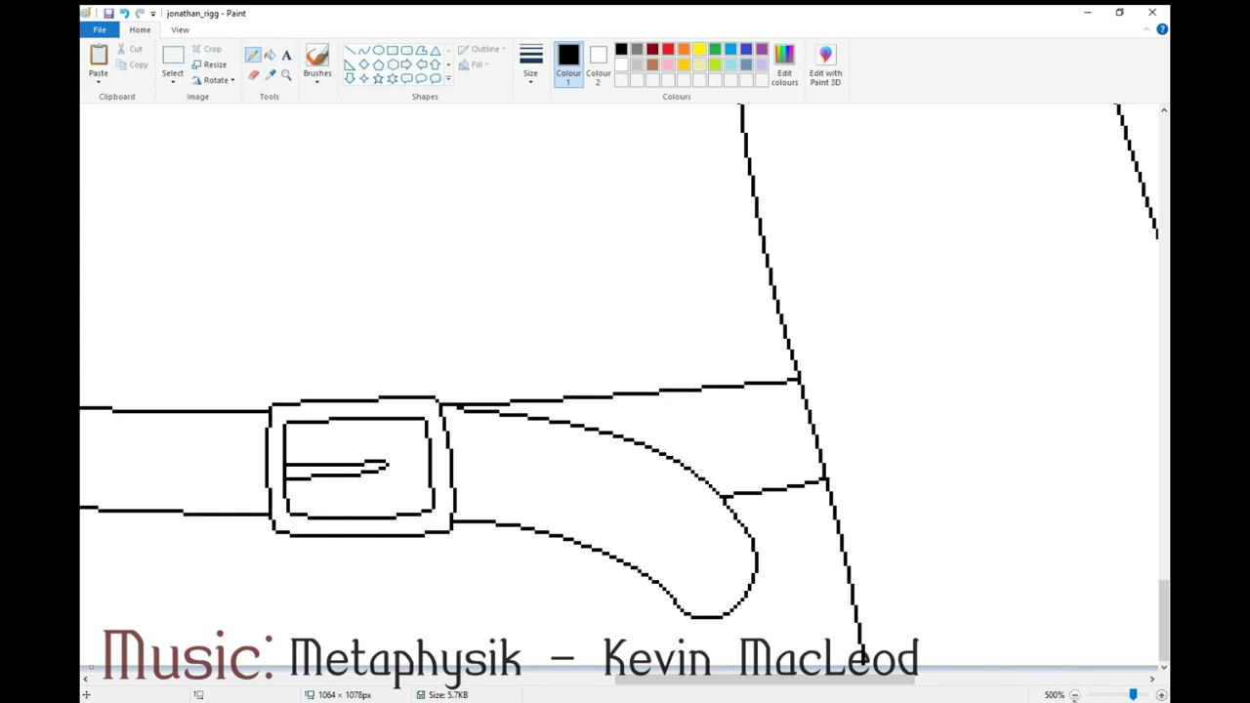
# Draw two long, slightly curved strap lines from the lowered arm's shoulder beside the collar down to the belt
pyautogui.click(1074, 694)
pyautogui.click(1075, 695)
pyautogui.click(1075, 694)
pyautogui.moveTo(1163, 521); pyautogui.dragTo(1150, 485)
pyautogui.click(1076, 695)
pyautogui.click(363, 50)
pyautogui.moveTo(554, 485); pyautogui.dragTo(567, 624)
pyautogui.click(558, 384)
pyautogui.click(559, 397)
pyautogui.moveTo(561, 522); pyautogui.dragTo(558, 521)
pyautogui.click(576, 365)
pyautogui.moveTo(565, 349); pyautogui.dragTo(584, 625)
pyautogui.click(576, 383)
pyautogui.click(576, 377)
# Draw a small curved band across the chest strap, level with the upper shirt buttons
pyautogui.click(286, 75)
pyautogui.click(577, 362)
pyautogui.click(593, 362)
pyautogui.scroll(-5, 460, 399)
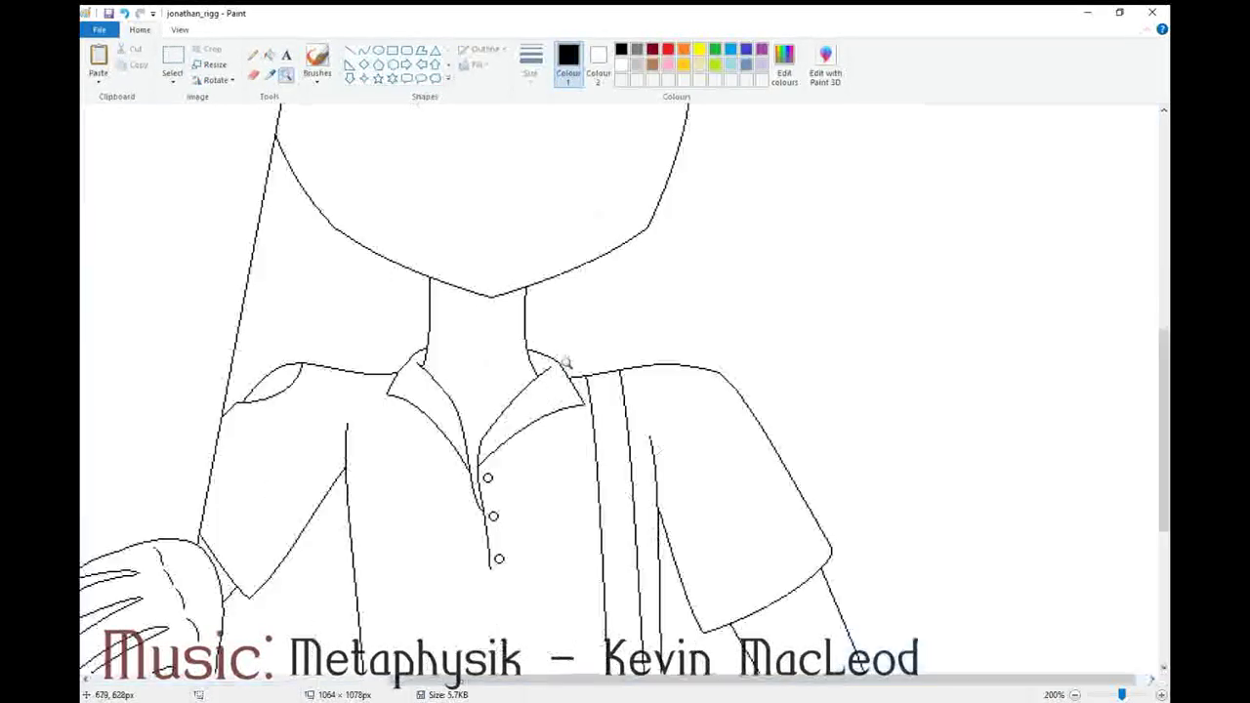
pyautogui.scroll(4, 564, 510)
pyautogui.scroll(-4, 564, 510)
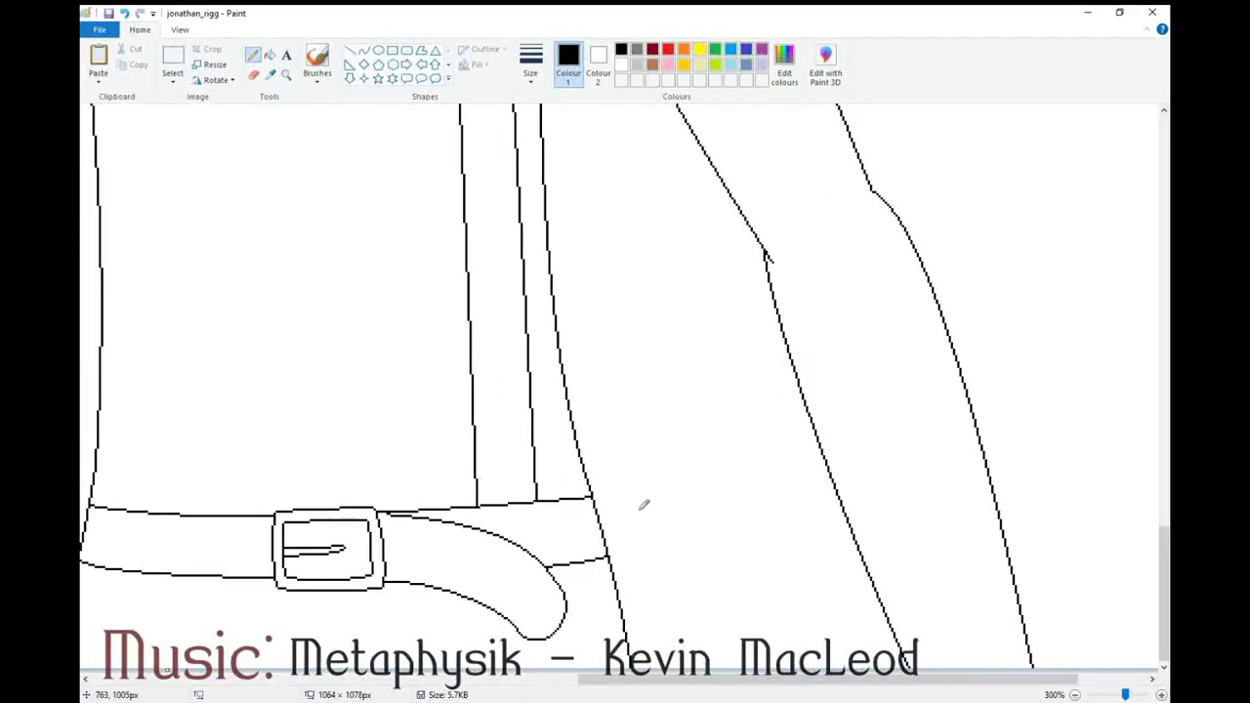
pyautogui.hscroll(-3, 527, 502)
pyautogui.scroll(3, 709, 542)
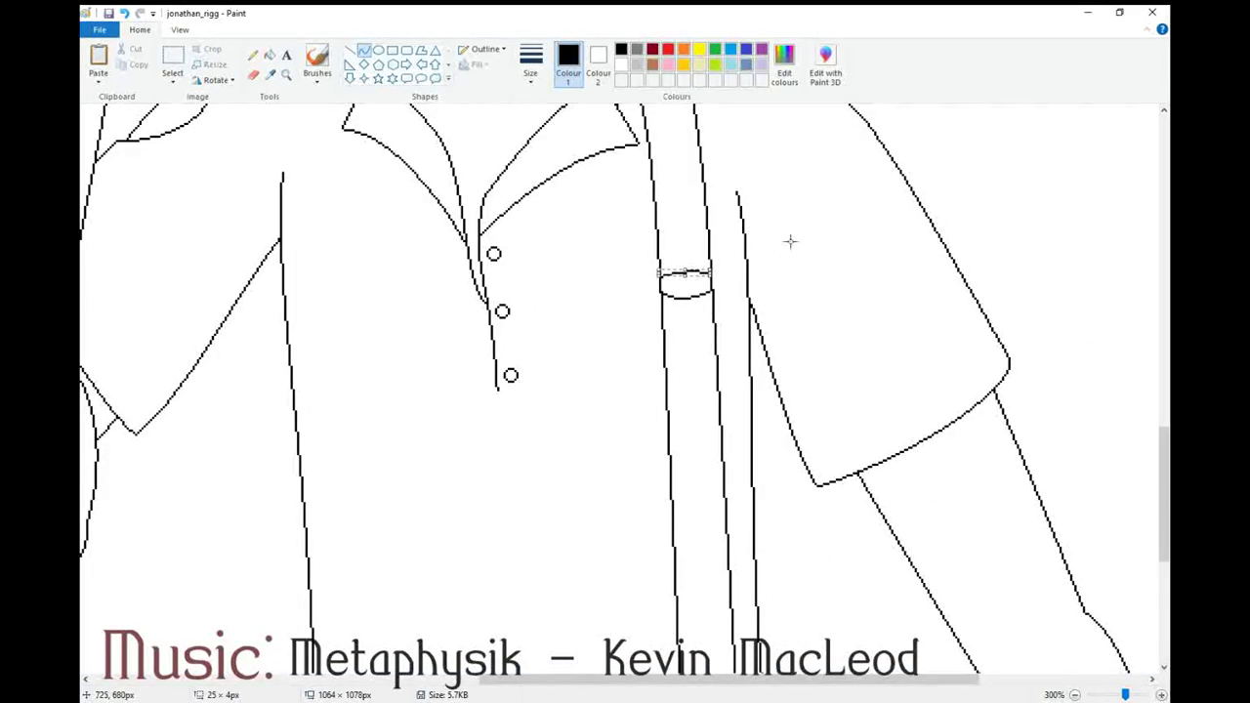
# Draw a hanging strip over the belt left of the buckle, with a rounded top and a jagged lower end
pyautogui.scroll(-1, 566, 307)
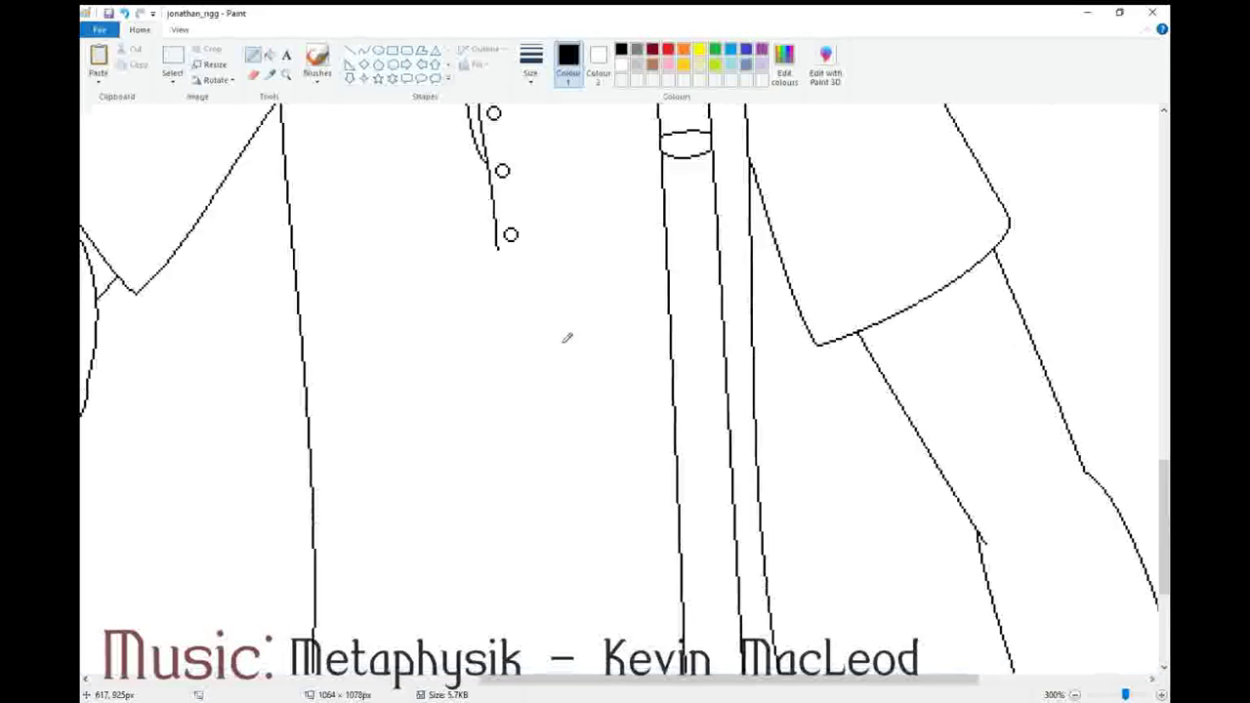
pyautogui.scroll(-2, 566, 341)
pyautogui.moveTo(353, 499); pyautogui.dragTo(339, 625)
pyautogui.click(405, 577)
pyautogui.moveTo(412, 498); pyautogui.dragTo(382, 495)
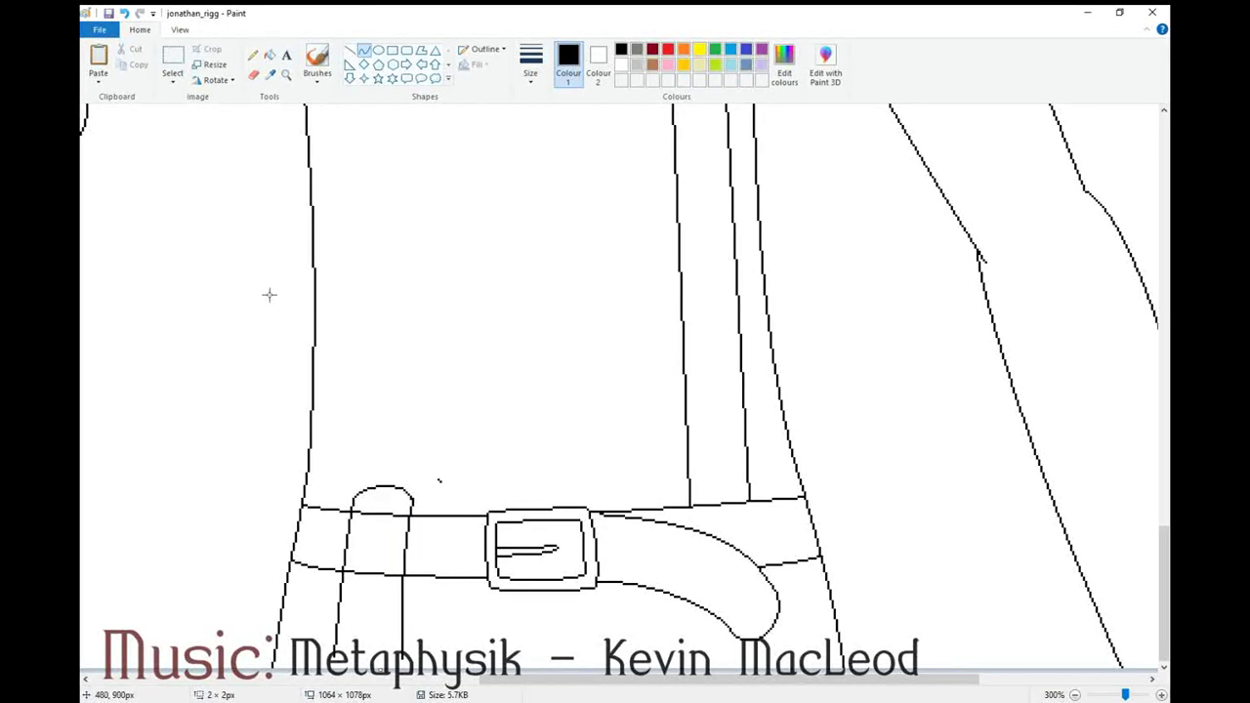
pyautogui.moveTo(358, 661); pyautogui.dragTo(328, 680)
pyautogui.moveTo(374, 640)
pyautogui.mouseDown()
pyautogui.moveTo(337, 611)
pyautogui.moveTo(390, 645)
pyautogui.mouseUp()
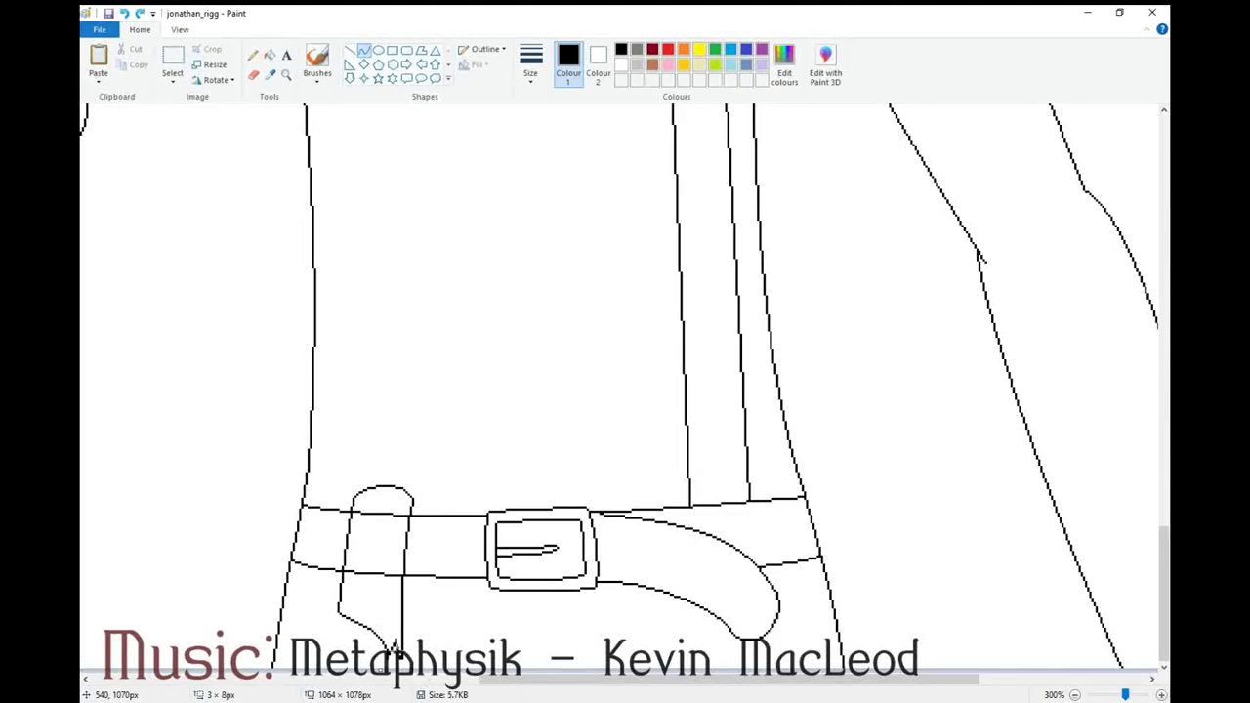
# Touch up the hanging strip's jagged end and erase the belt edges inside the strip
pyautogui.click(286, 76)
pyautogui.click(418, 490)
pyautogui.click(417, 488)
pyautogui.click(254, 56)
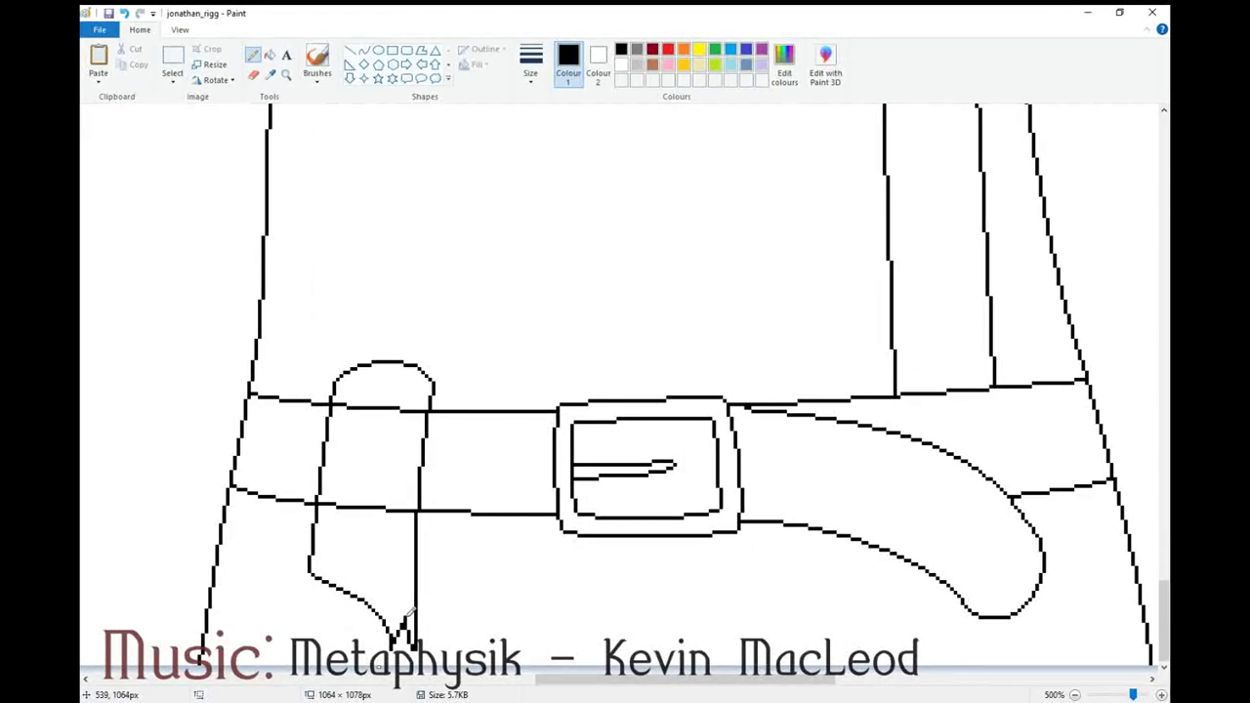
pyautogui.click(253, 73)
pyautogui.moveTo(428, 410); pyautogui.dragTo(335, 404)
pyautogui.moveTo(403, 508); pyautogui.dragTo(326, 508)
# Draw a small torn notch near the tip of the strap-side collar and erase the collar edge inside it
pyautogui.scroll(-4, 1168, 439)
pyautogui.moveTo(1164, 437); pyautogui.dragTo(1164, 394)
pyautogui.click(286, 75)
pyautogui.click(508, 446)
pyautogui.click(772, 361)
pyautogui.moveTo(458, 349); pyautogui.dragTo(437, 327)
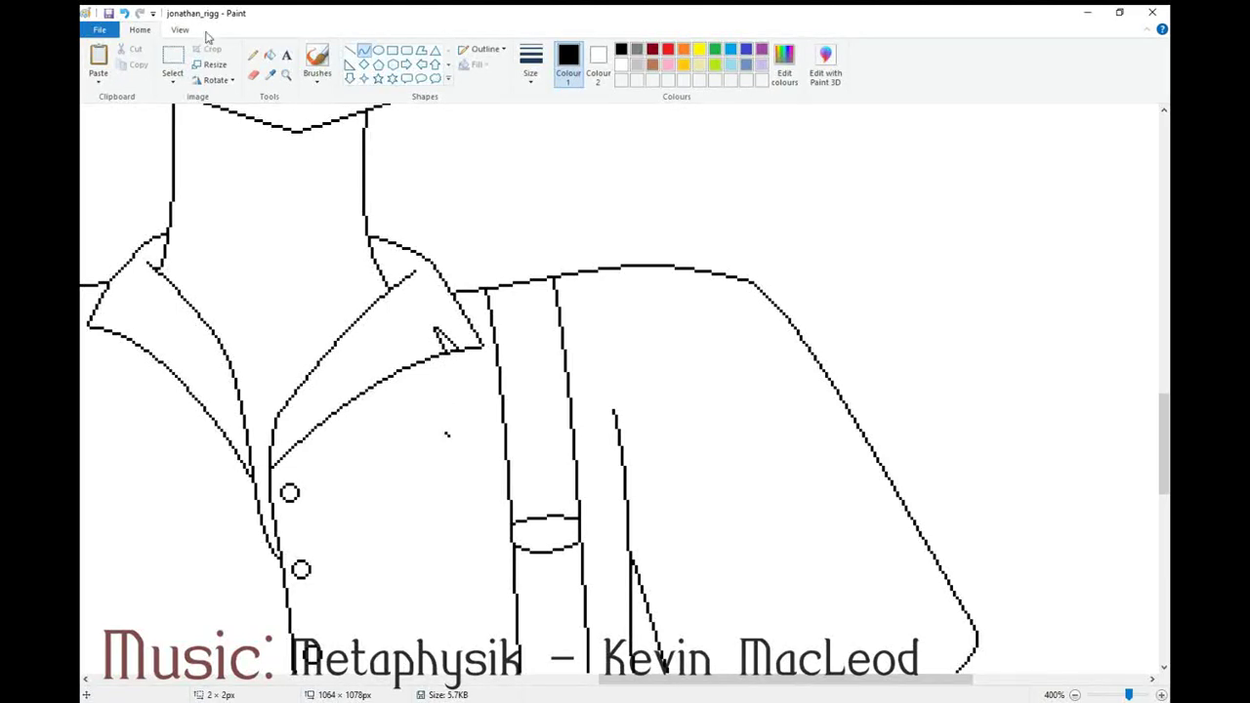
pyautogui.click(256, 77)
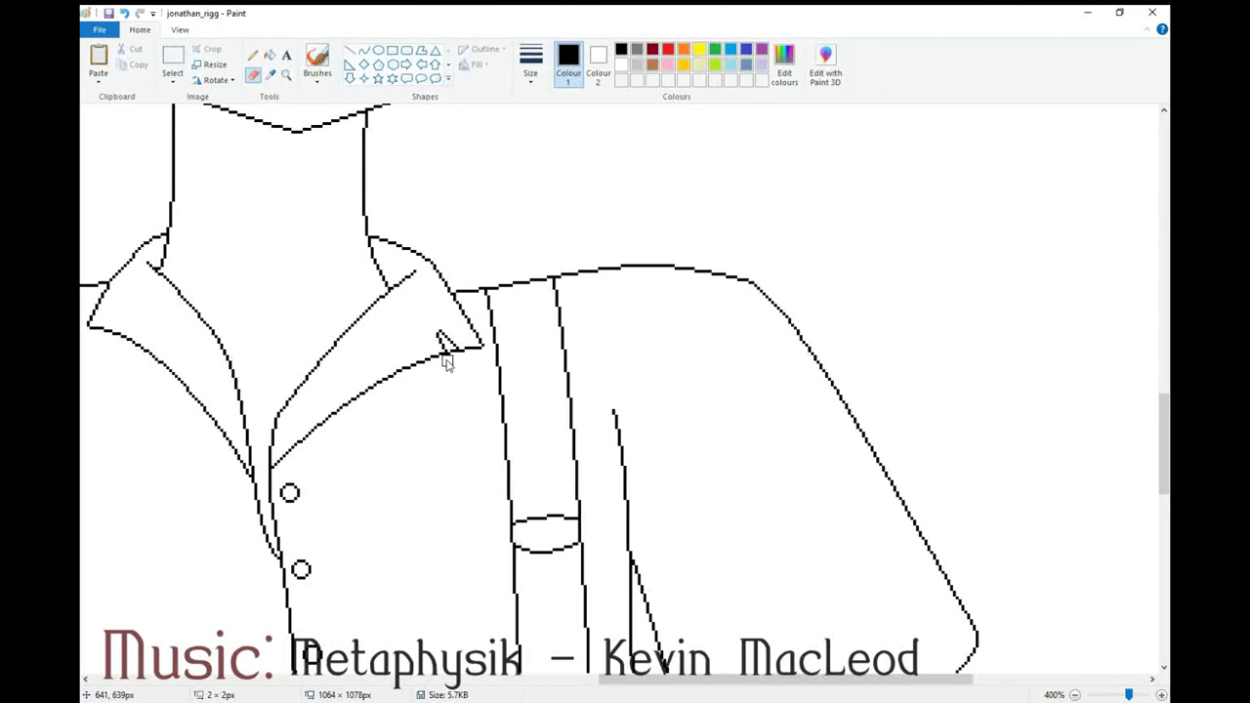
# Draw small ragged tears in the lower edge of the opposite collar and erase the edge inside them
pyautogui.hscroll(-5, 439, 427)
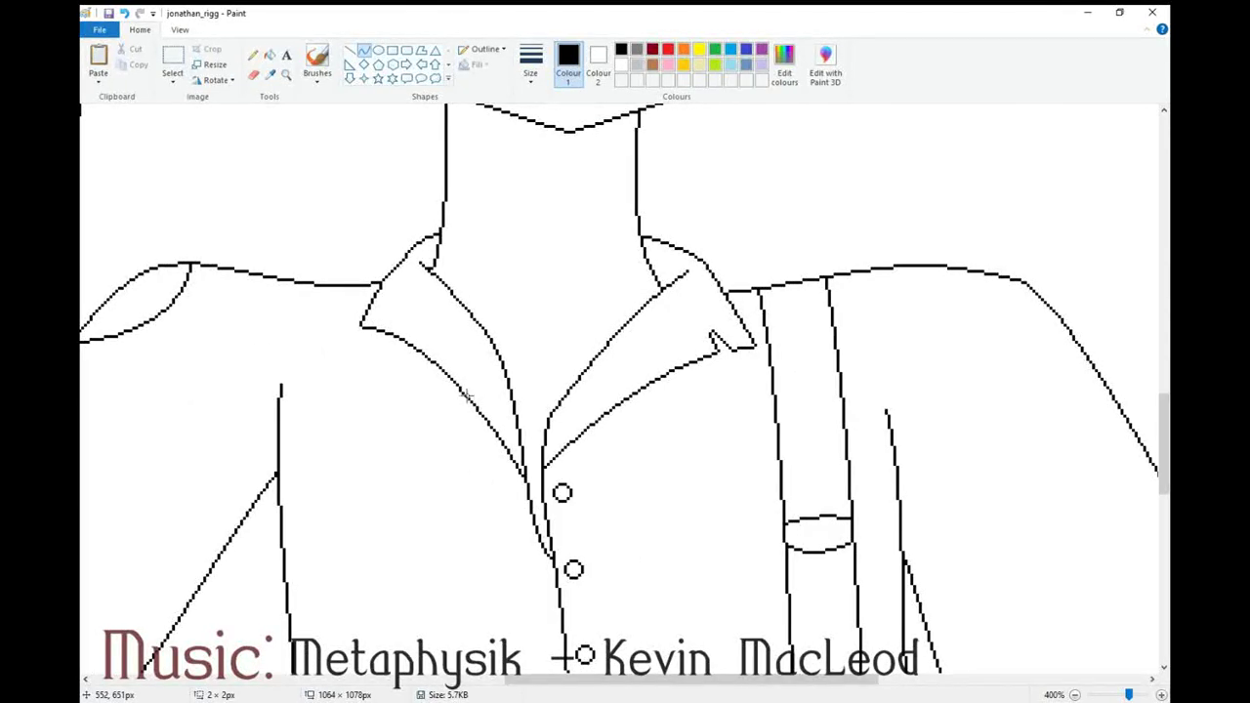
pyautogui.moveTo(359, 315); pyautogui.dragTo(369, 322)
pyautogui.click(124, 13)
pyautogui.moveTo(489, 418); pyautogui.dragTo(497, 430)
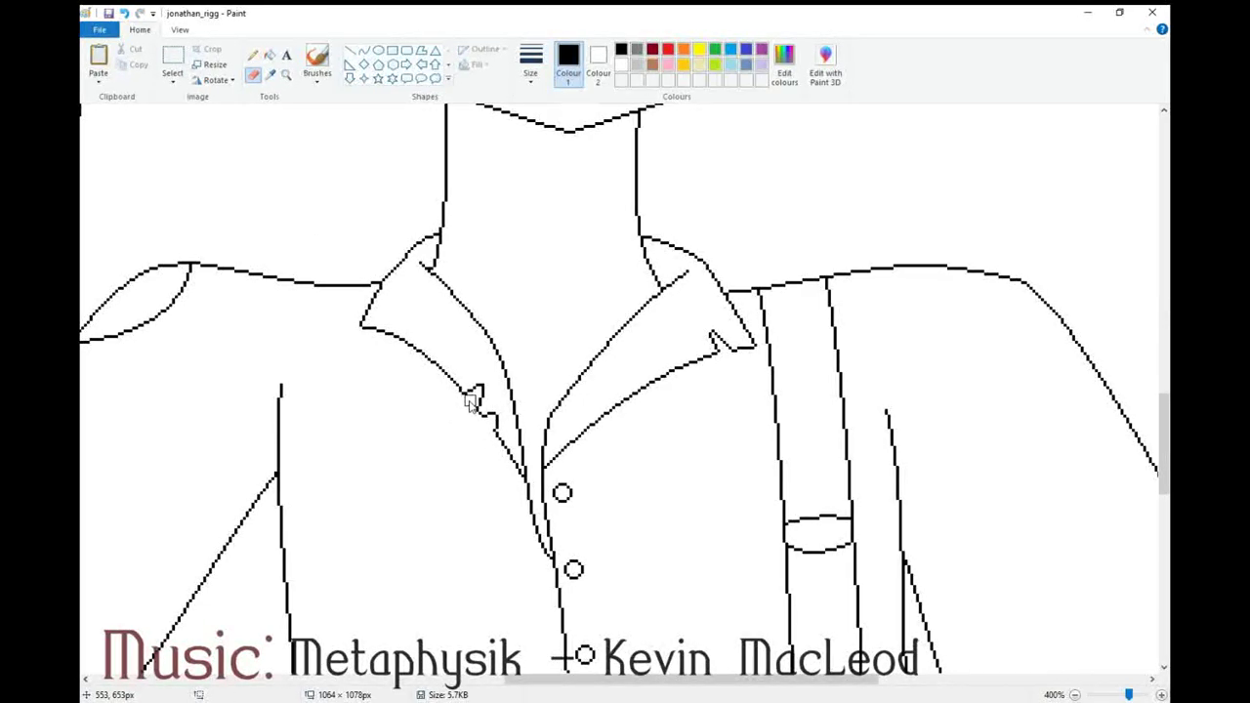
# Extend the outer end of the raised arm's shoulder curve with a small pointed tip
pyautogui.scroll(-5, 698, 499)
pyautogui.scroll(5, 697, 499)
pyautogui.moveTo(687, 679); pyautogui.dragTo(537, 679)
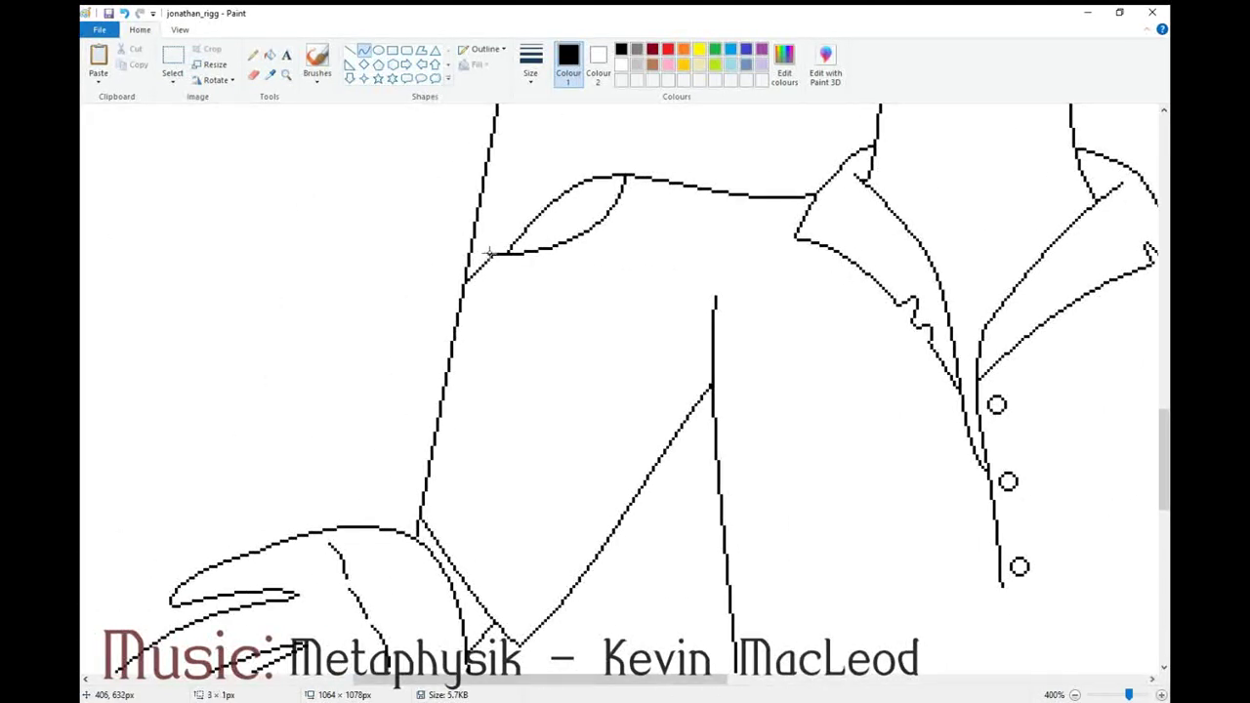
pyautogui.moveTo(468, 253); pyautogui.dragTo(473, 251)
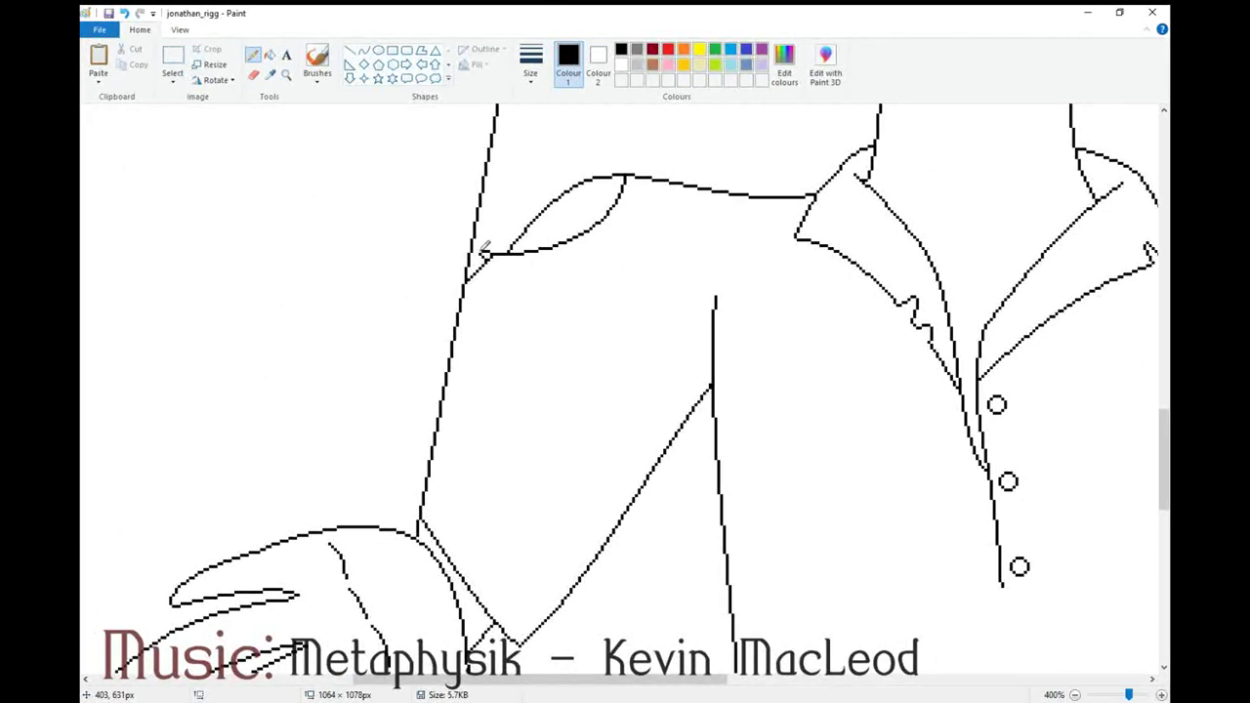
# Draw a ragged fabric flap hanging below the raised arm's shoulder curve and clean up its overlapping lines
pyautogui.moveTo(617, 199)
pyautogui.mouseDown()
pyautogui.moveTo(592, 243)
pyautogui.moveTo(607, 230)
pyautogui.moveTo(488, 261)
pyautogui.mouseUp()
pyautogui.click(655, 243)
pyautogui.hotkey('ctrl', 'z')
pyautogui.click(559, 277)
pyautogui.moveTo(566, 269); pyautogui.dragTo(586, 248)
pyautogui.hotkey('ctrl', 'z')
pyautogui.moveTo(487, 261)
pyautogui.mouseDown()
pyautogui.moveTo(525, 287)
pyautogui.moveTo(537, 273)
pyautogui.mouseUp()
pyautogui.moveTo(593, 245)
pyautogui.mouseDown()
pyautogui.moveTo(528, 286)
pyautogui.moveTo(557, 284)
pyautogui.mouseUp()
pyautogui.click(587, 260)
pyautogui.click(253, 73)
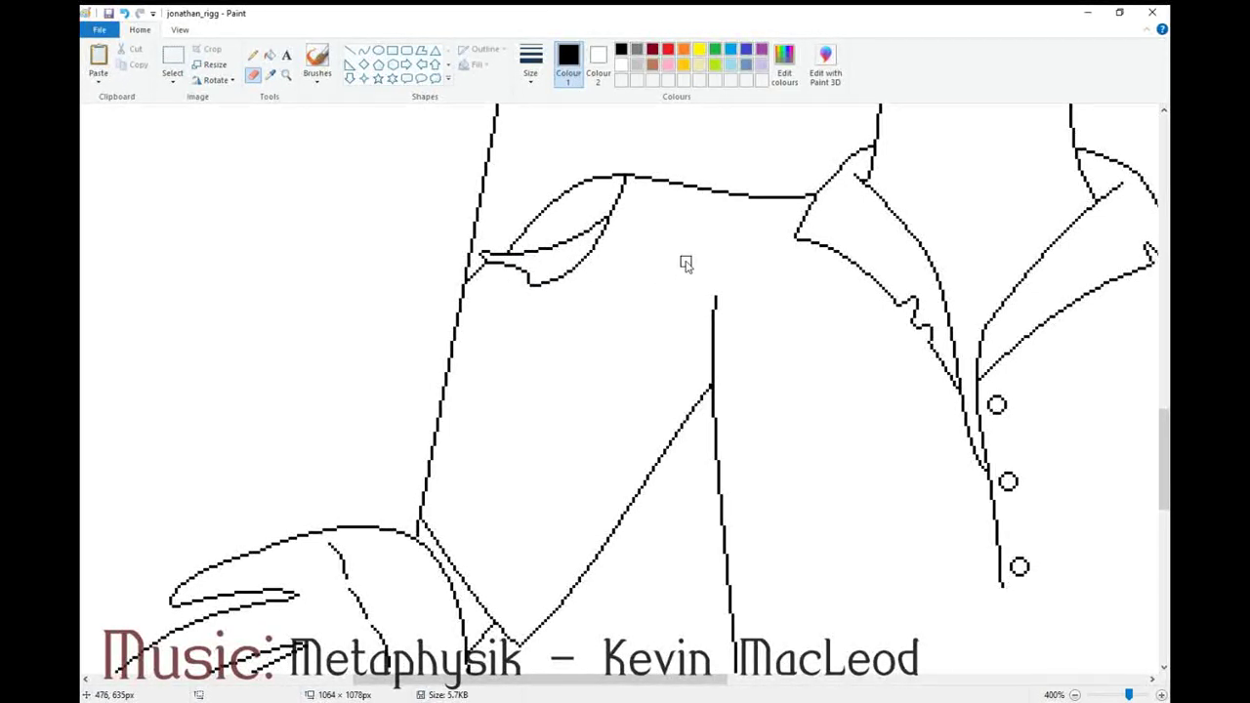
# Draw a pointed tear in the hem of the lowered arm's sleeve and erase the hem line across its opening
pyautogui.moveTo(645, 679); pyautogui.dragTo(876, 645)
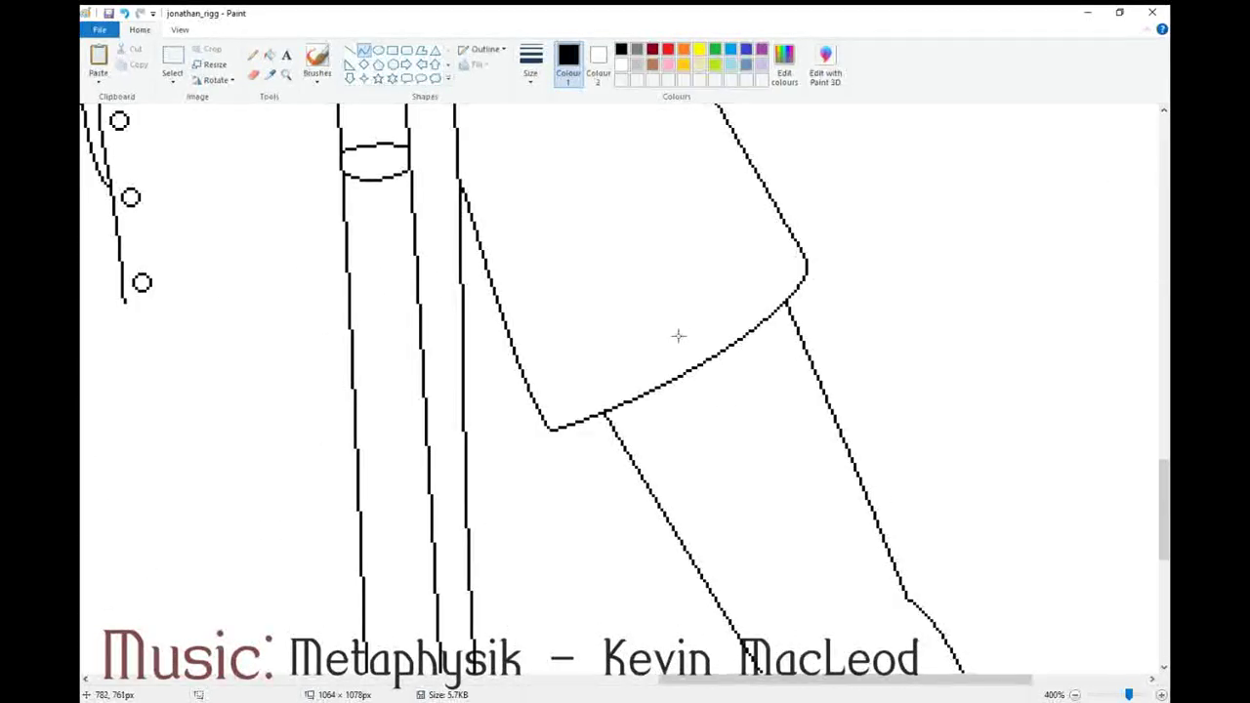
pyautogui.moveTo(639, 332)
pyautogui.mouseDown()
pyautogui.moveTo(630, 400)
pyautogui.moveTo(643, 338)
pyautogui.moveTo(657, 388)
pyautogui.mouseUp()
pyautogui.click(680, 312)
pyautogui.moveTo(650, 367); pyautogui.dragTo(653, 368)
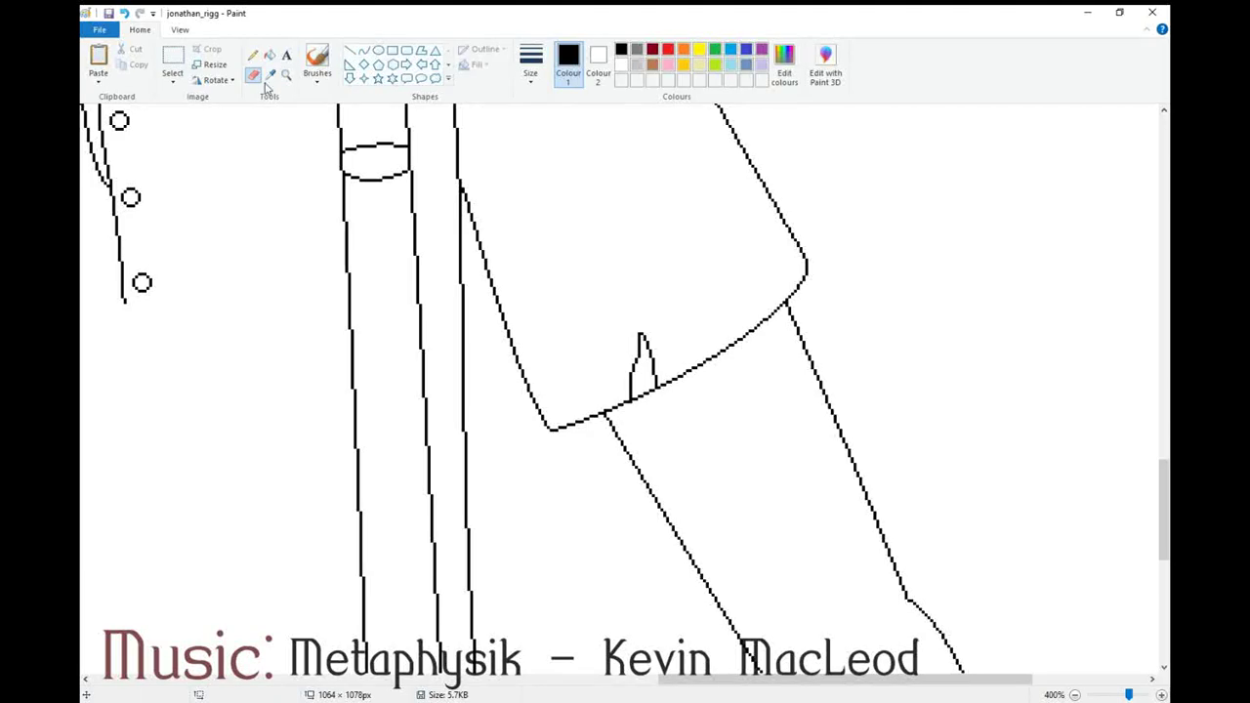
pyautogui.moveTo(635, 410)
pyautogui.mouseDown()
pyautogui.moveTo(651, 391)
pyautogui.moveTo(650, 315)
pyautogui.mouseUp()
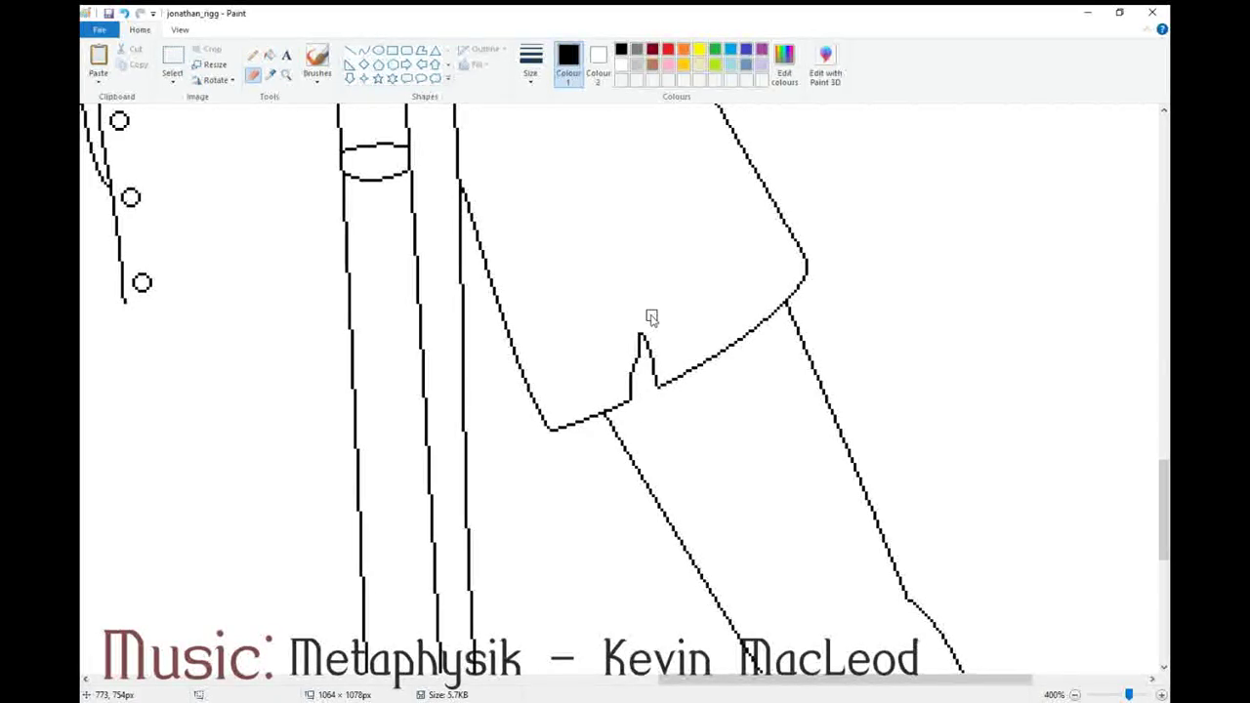
# Draw a small slanted oval hole in the lowered arm's sleeve, just above the hem tear, and clean its outline
pyautogui.scroll(3, 830, 371)
pyautogui.scroll(3, 830, 369)
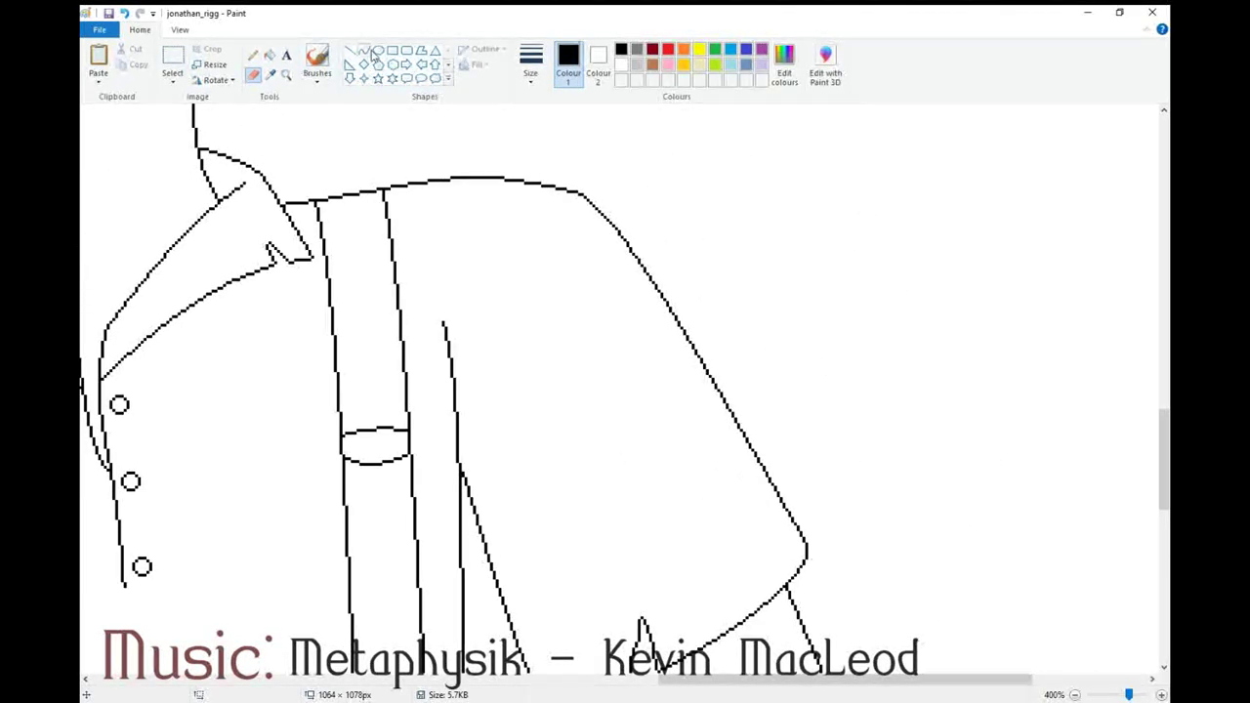
pyautogui.scroll(-3, 635, 364)
pyautogui.moveTo(656, 422); pyautogui.dragTo(675, 442)
pyautogui.click(651, 437)
pyautogui.click(660, 447)
pyautogui.click(254, 76)
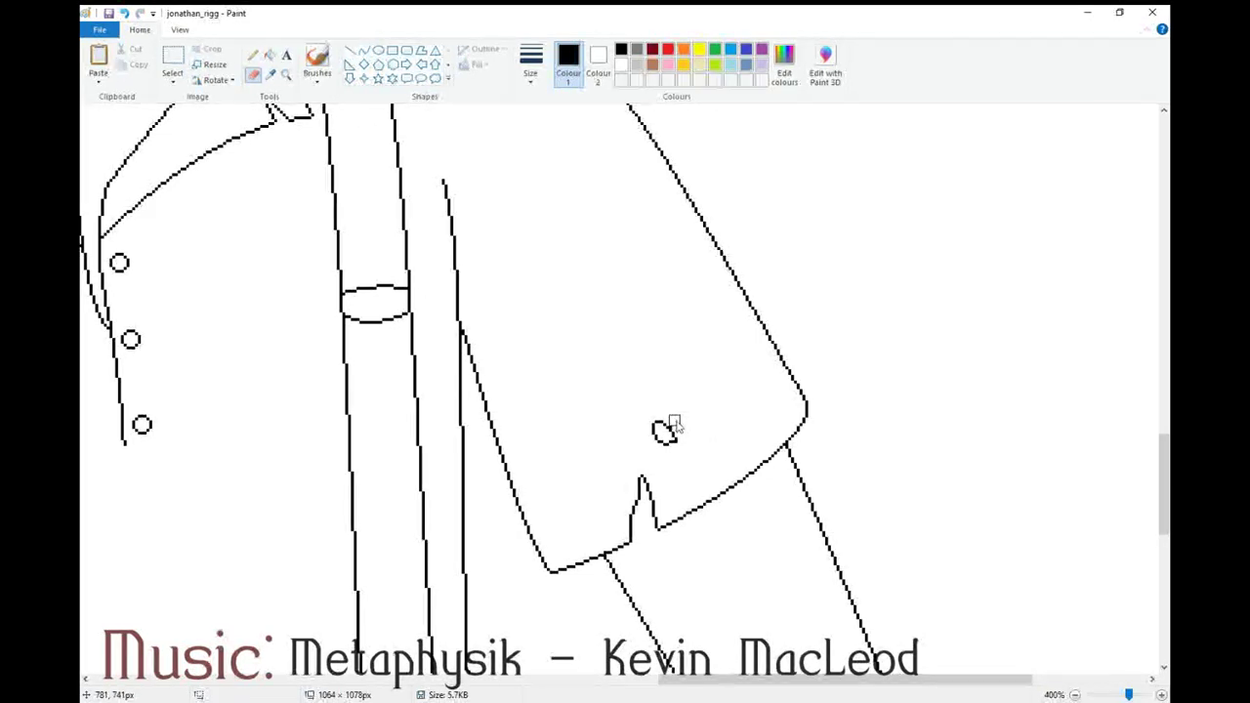
# Draw a second, smaller oval hole up beside the first sleeve hole and shift it slightly away from it
pyautogui.click(363, 50)
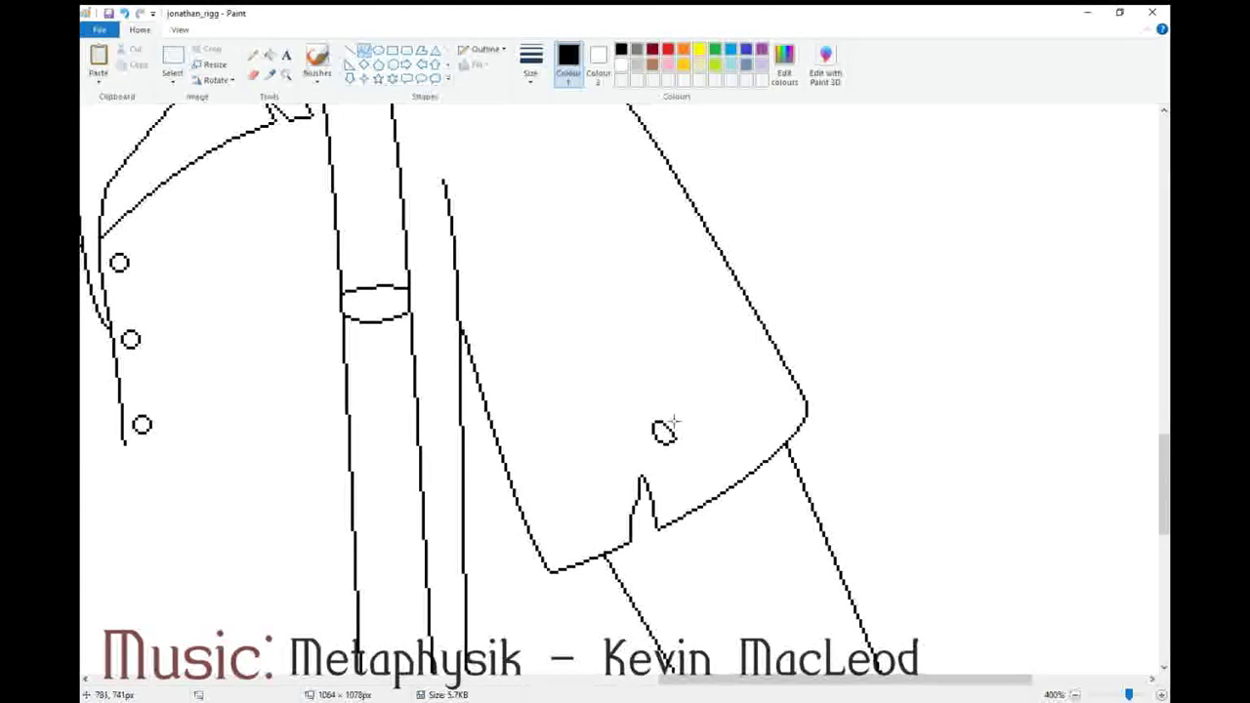
pyautogui.moveTo(627, 407); pyautogui.dragTo(637, 418)
pyautogui.click(644, 393)
pyautogui.click(644, 389)
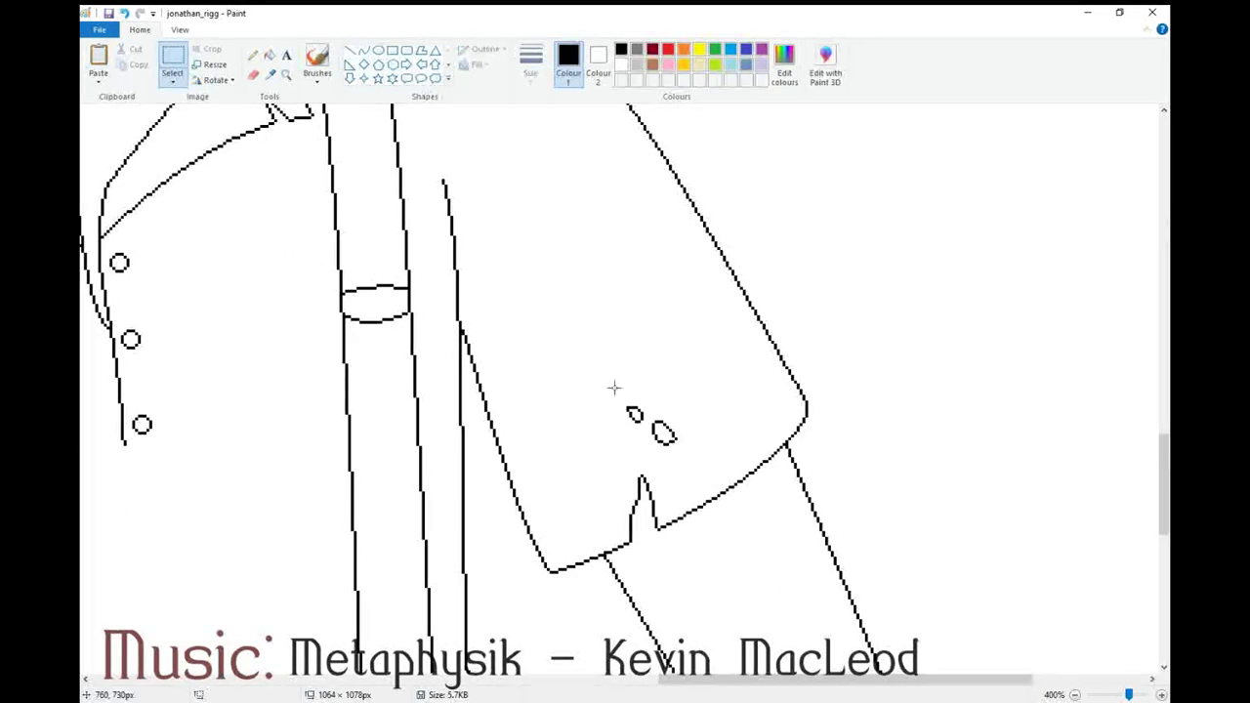
pyautogui.click(172, 61)
pyautogui.moveTo(618, 397); pyautogui.dragTo(656, 436)
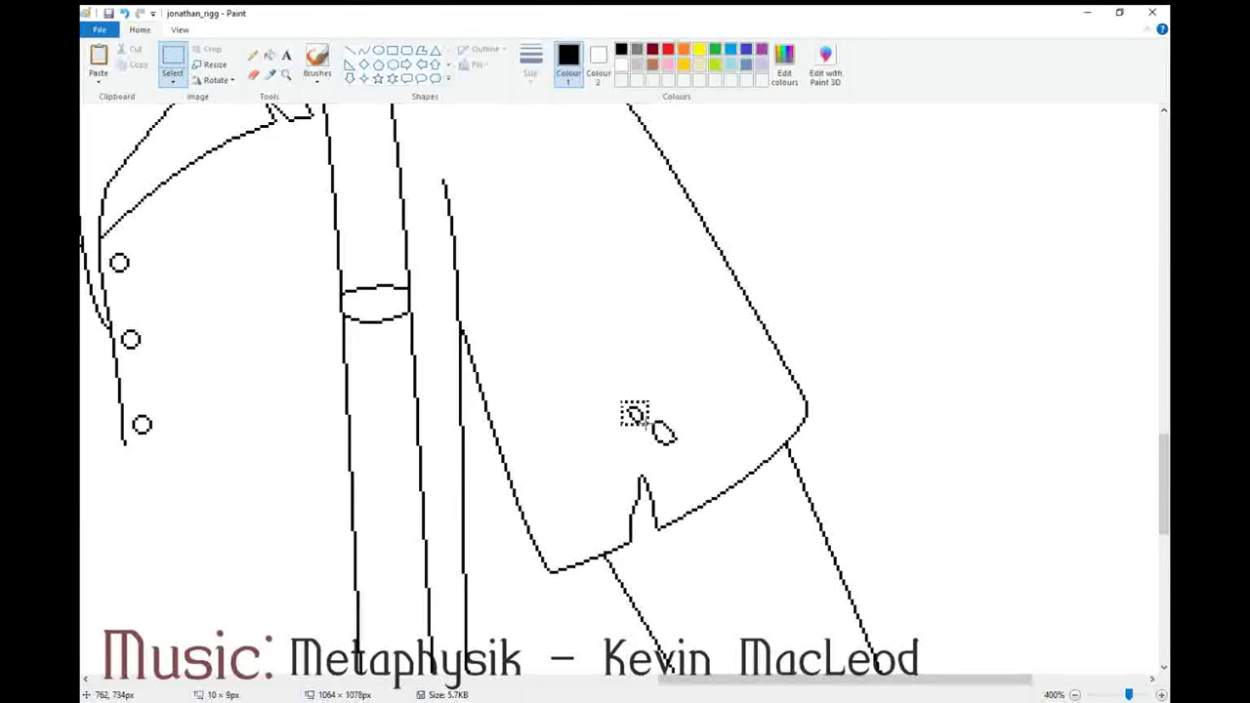
# Draw a small jagged notch at the lower tip of the raised arm's sleeve and erase the edge inside it
pyautogui.scroll(-5, 640, 355)
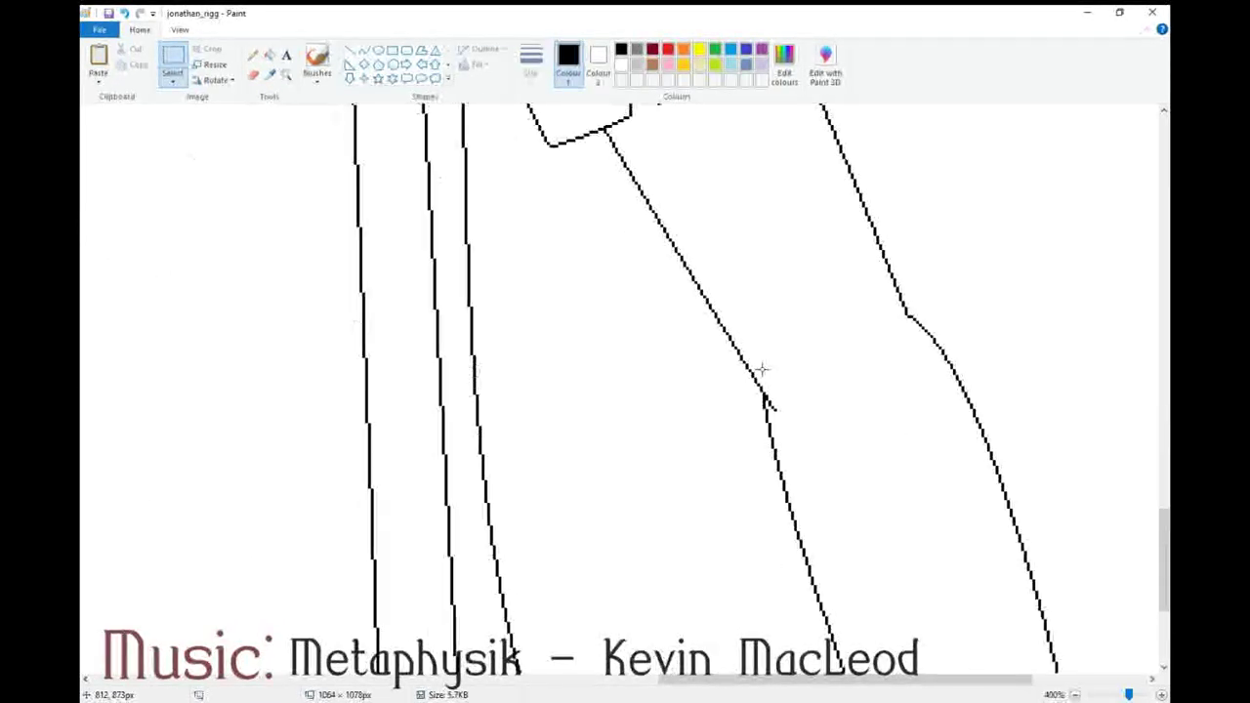
pyautogui.moveTo(809, 679); pyautogui.dragTo(571, 679)
pyautogui.scroll(6, 679, 538)
pyautogui.scroll(-3, 326, 325)
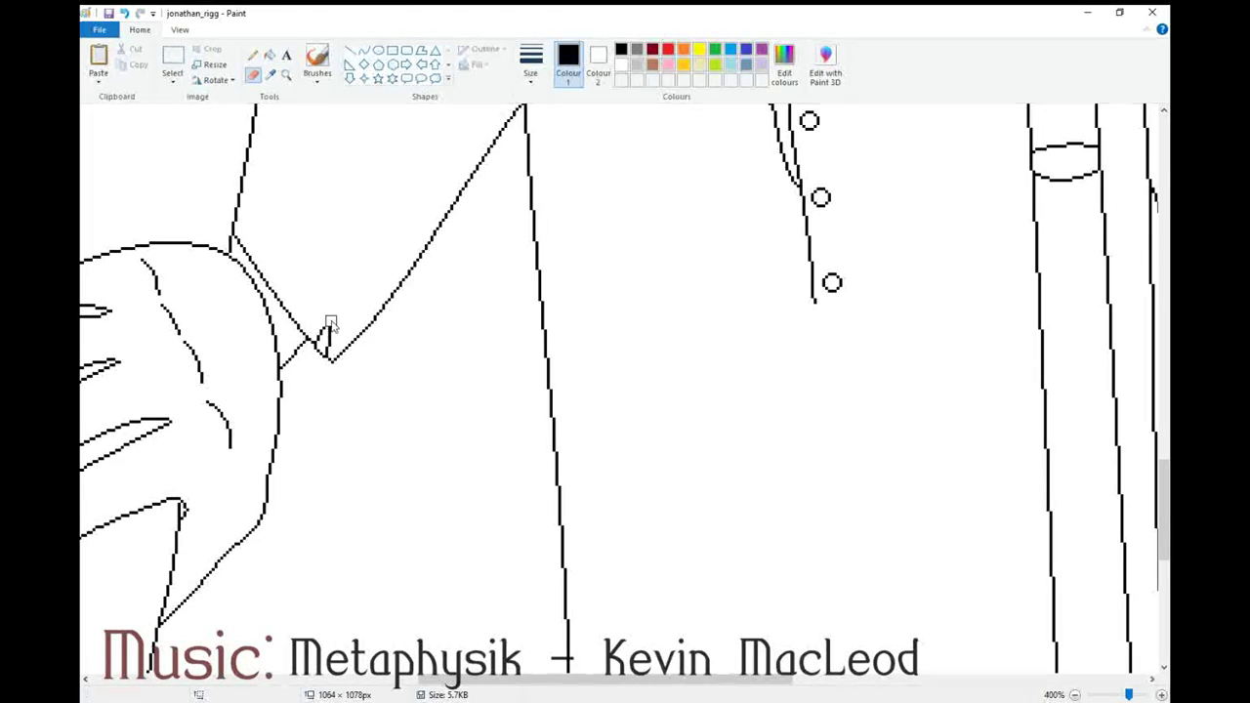
pyautogui.click(253, 55)
pyautogui.click(254, 76)
pyautogui.moveTo(316, 358); pyautogui.dragTo(318, 353)
# Draw a narrow curved ear on the side of the head away from the pole line and tidy its lower joint
pyautogui.scroll(1, 410, 382)
pyautogui.moveTo(1164, 498); pyautogui.dragTo(1164, 617)
pyautogui.click(1076, 694)
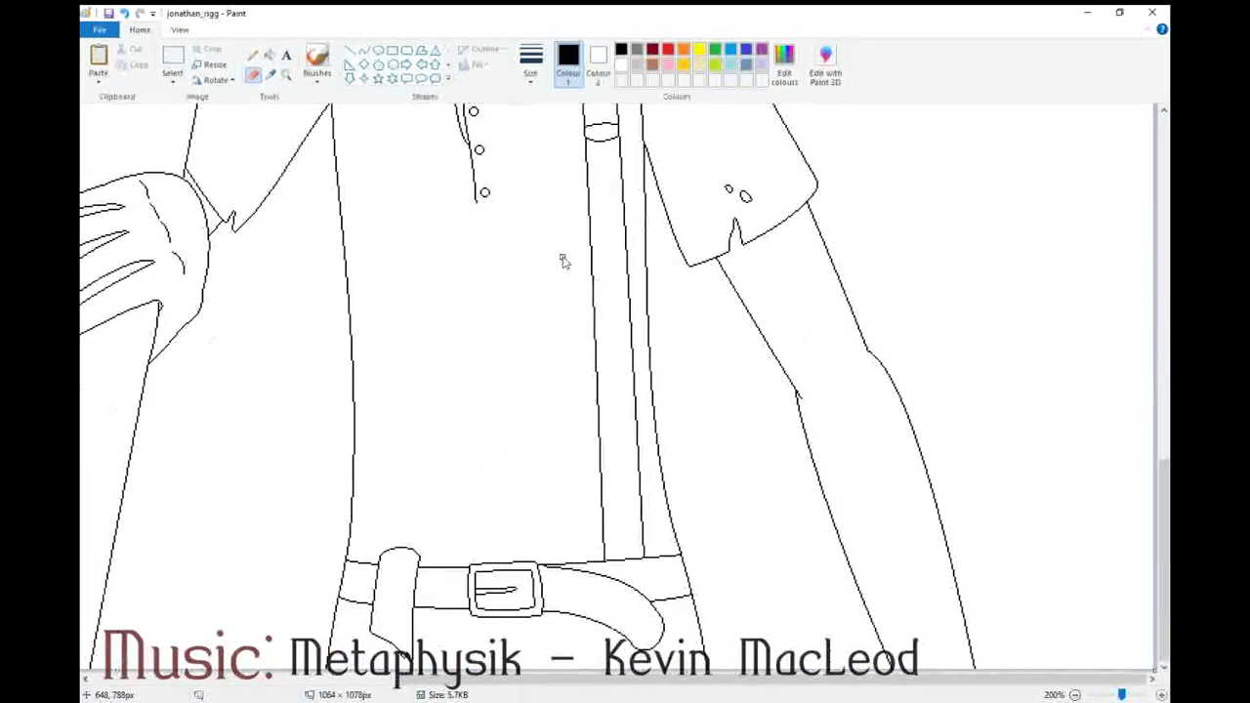
pyautogui.scroll(5, 562, 261)
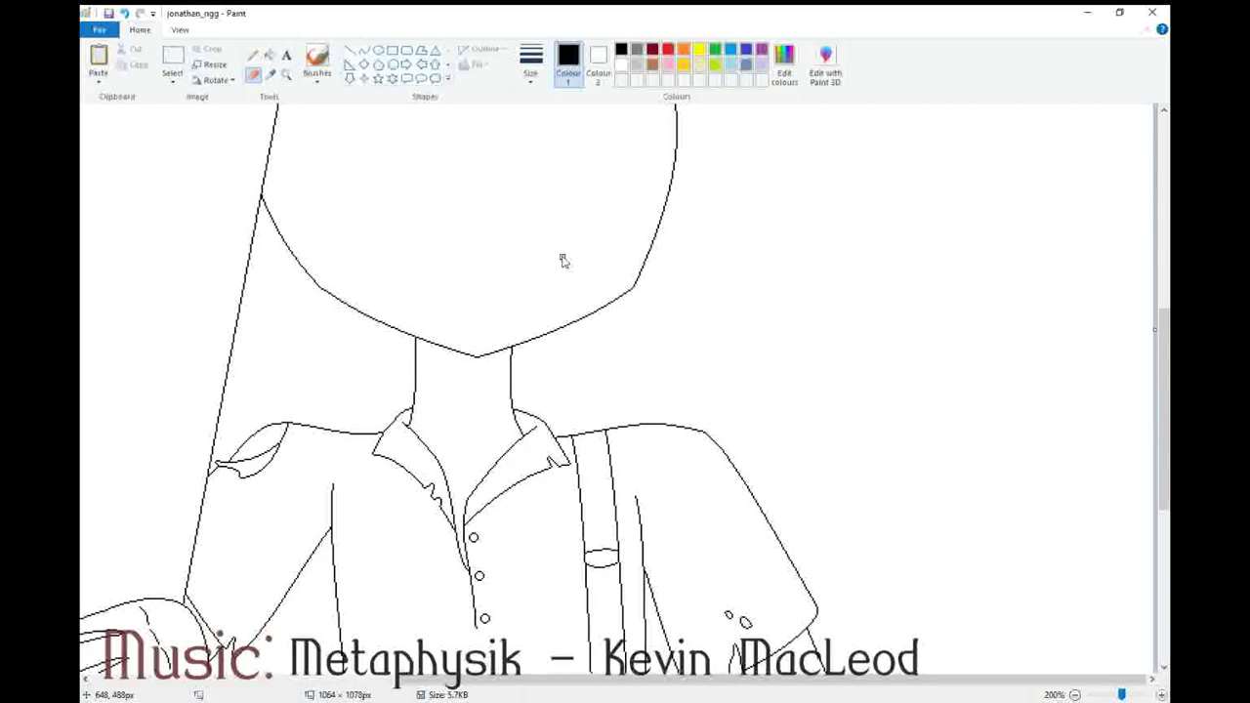
pyautogui.scroll(4, 658, 339)
pyautogui.scroll(-2, 493, 252)
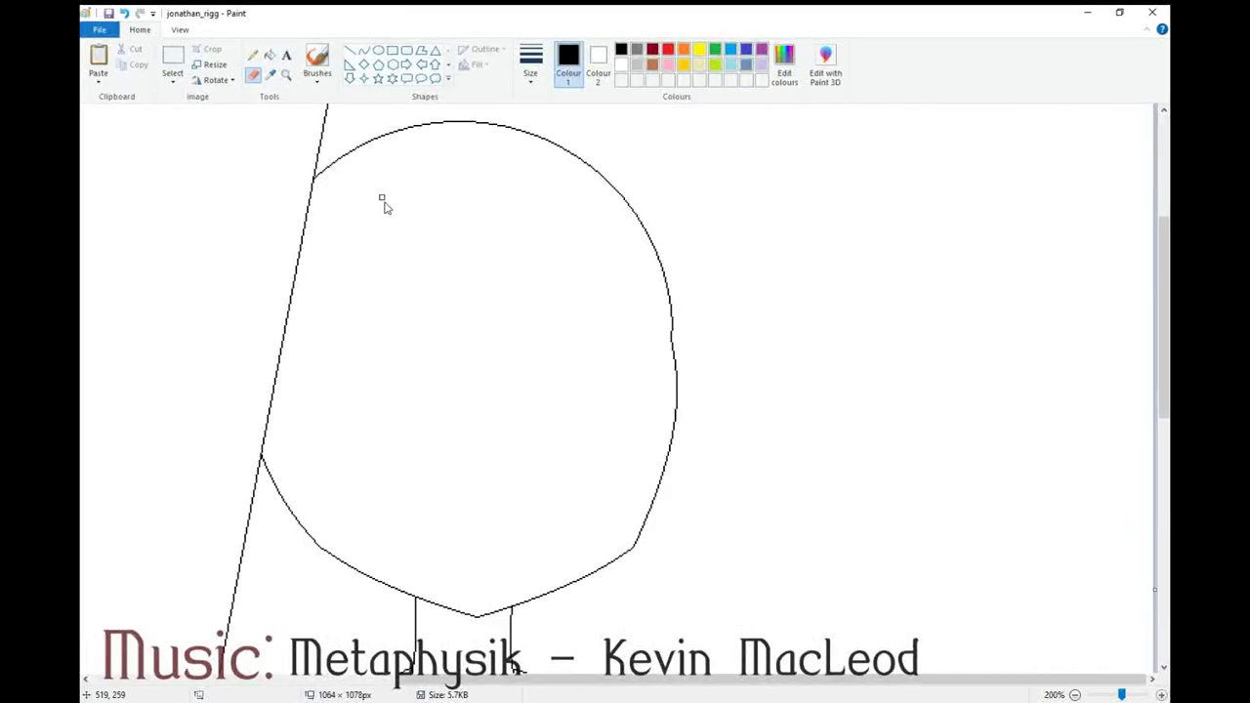
pyautogui.click(286, 75)
pyautogui.click(499, 420)
pyautogui.click(1076, 695)
pyautogui.moveTo(1163, 470); pyautogui.dragTo(1162, 408)
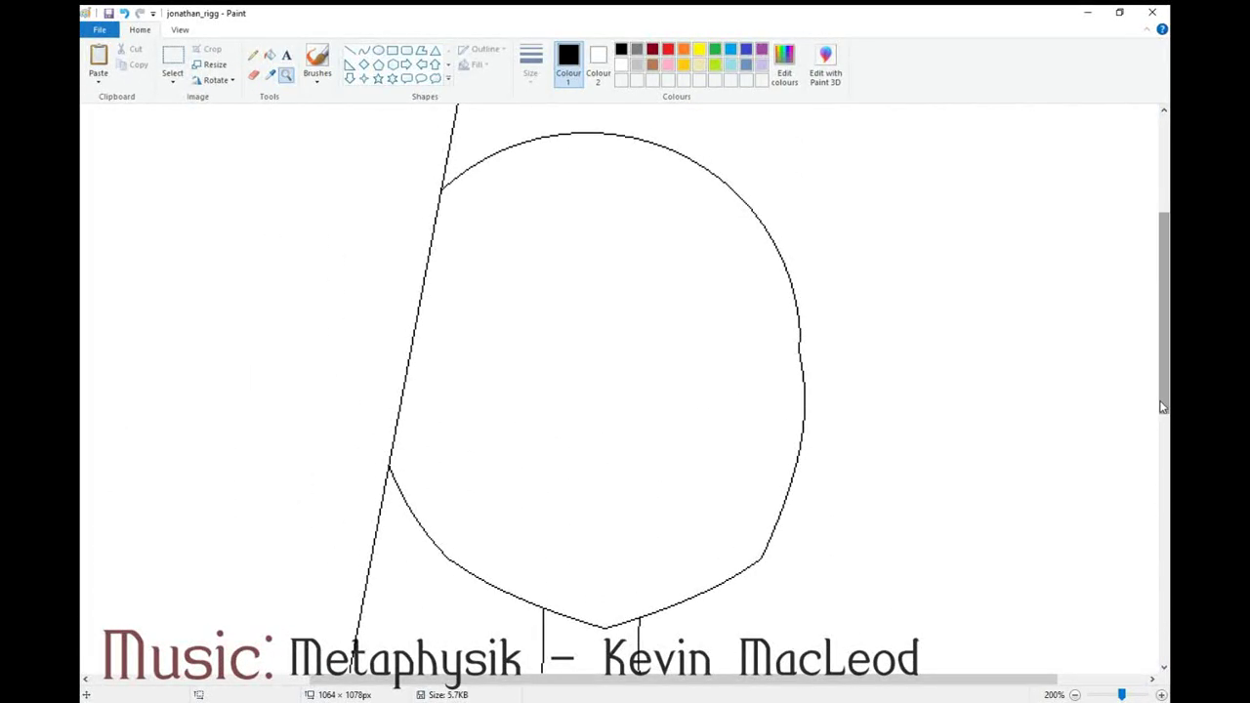
pyautogui.click(364, 50)
pyautogui.moveTo(799, 338); pyautogui.dragTo(791, 437)
pyautogui.moveTo(807, 391)
pyautogui.mouseDown()
pyautogui.moveTo(827, 401)
pyautogui.moveTo(820, 418)
pyautogui.mouseUp()
pyautogui.click(253, 74)
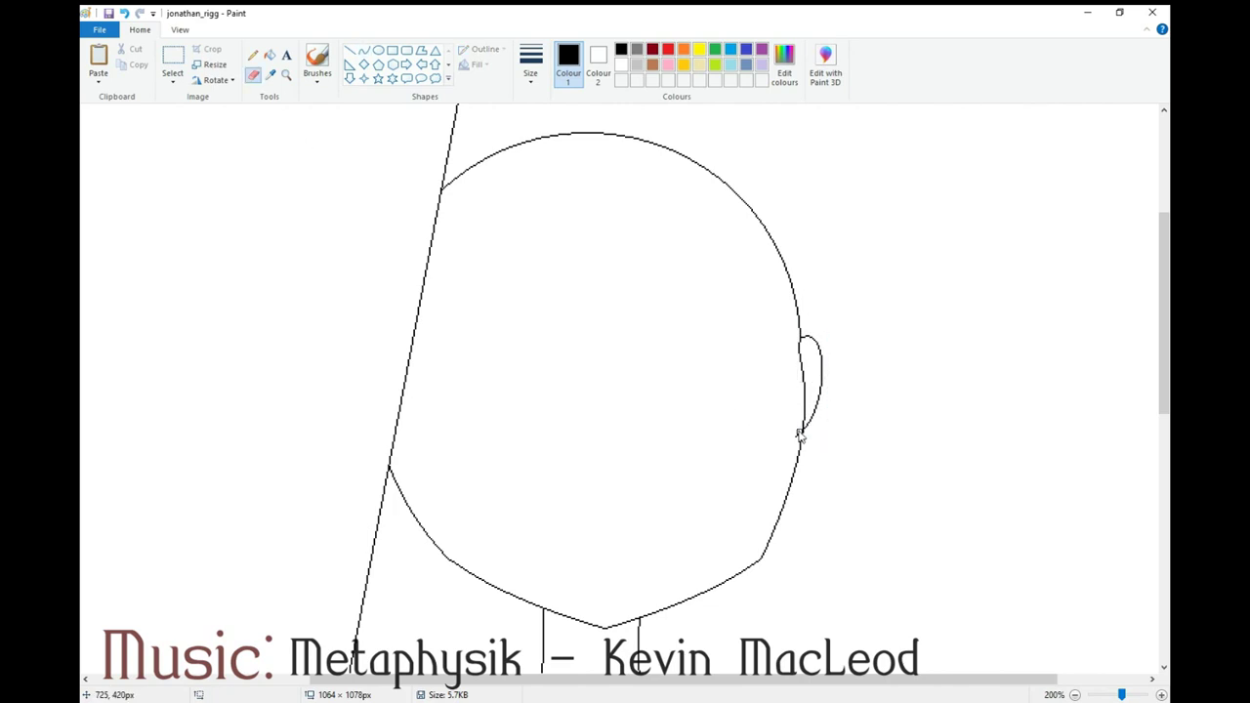
pyautogui.click(364, 50)
pyautogui.moveTo(591, 318)
pyautogui.mouseDown()
pyautogui.moveTo(612, 449)
pyautogui.moveTo(648, 472)
pyautogui.mouseUp()
pyautogui.click(597, 358)
pyautogui.click(637, 422)
pyautogui.moveTo(649, 395); pyautogui.dragTo(644, 397)
pyautogui.click(124, 14)
# Draw the nose as a long curved bridge line ending in a small nostril hook, and erase the stray dot
pyautogui.moveTo(583, 308); pyautogui.dragTo(600, 465)
pyautogui.moveTo(583, 427)
pyautogui.mouseDown()
pyautogui.moveTo(538, 449)
pyautogui.moveTo(559, 470)
pyautogui.mouseUp()
pyautogui.click(570, 403)
pyautogui.moveTo(598, 389); pyautogui.dragTo(615, 389)
pyautogui.moveTo(589, 411); pyautogui.dragTo(578, 416)
pyautogui.click(645, 468)
pyautogui.click(124, 14)
pyautogui.moveTo(606, 468); pyautogui.dragTo(622, 457)
pyautogui.click(648, 473)
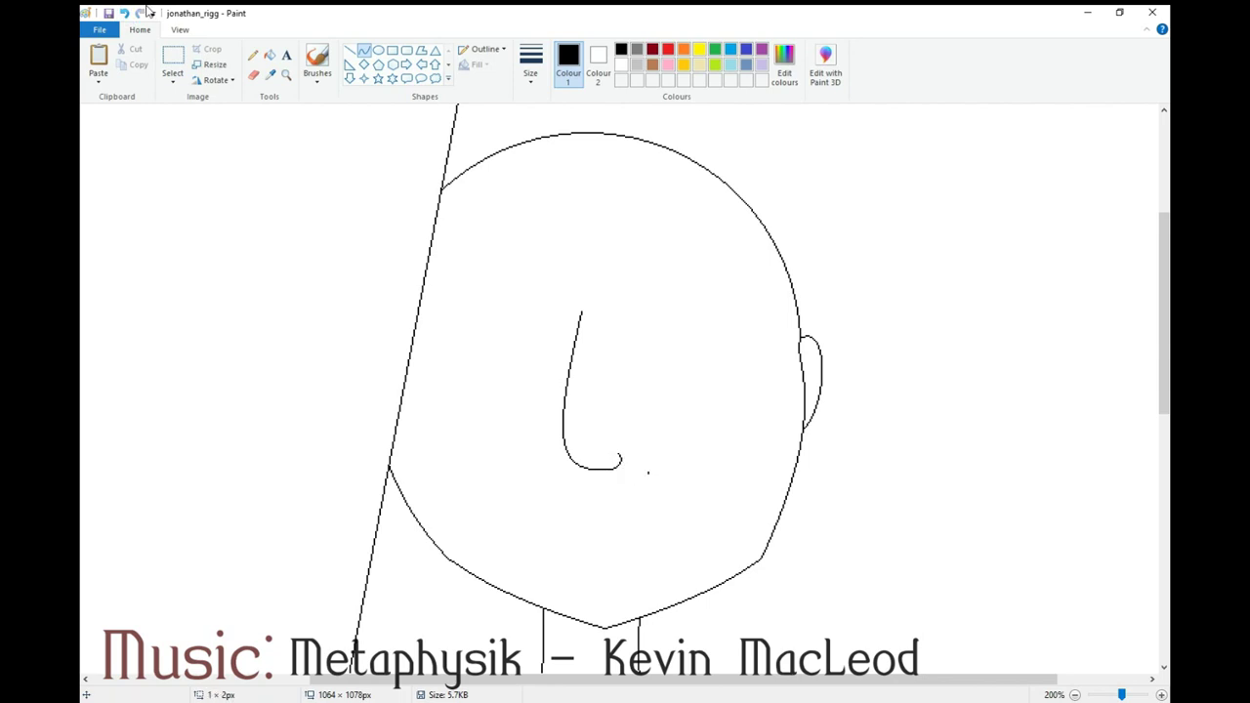
pyautogui.click(255, 76)
# Draw the arched upper edge of a wide open mouth below the nose
pyautogui.scroll(-3, 818, 459)
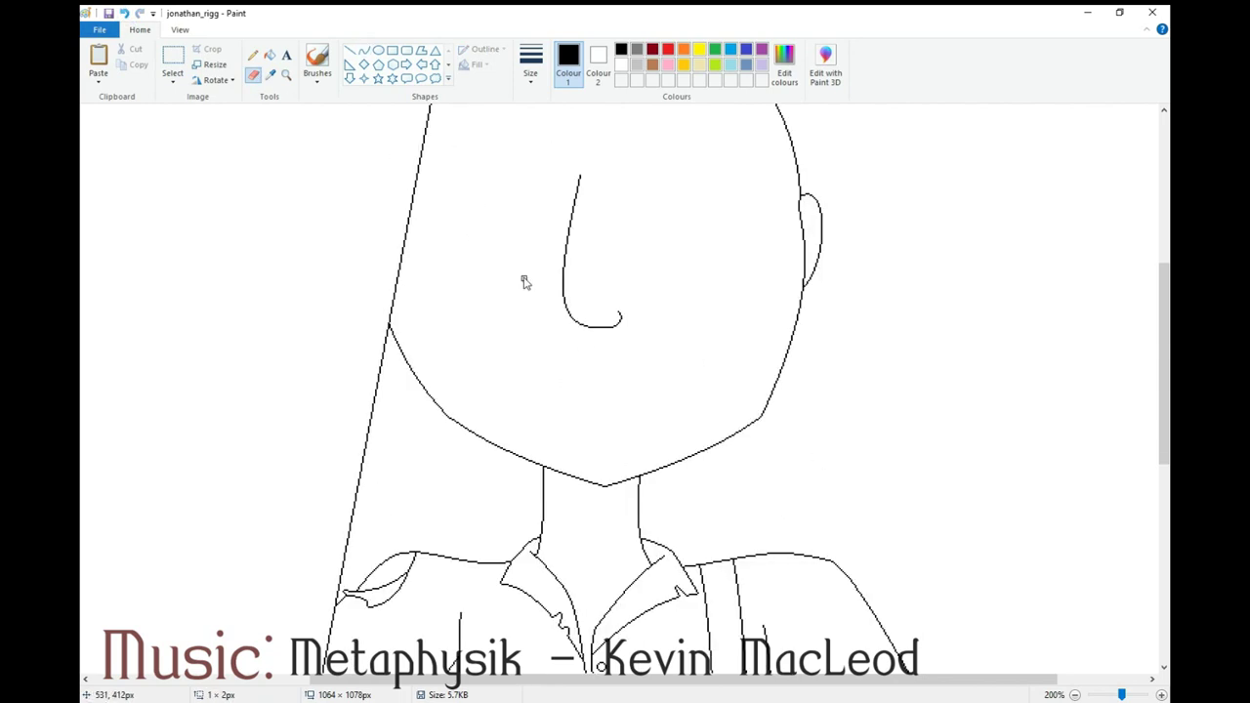
pyautogui.click(286, 76)
pyautogui.click(630, 426)
pyautogui.click(363, 50)
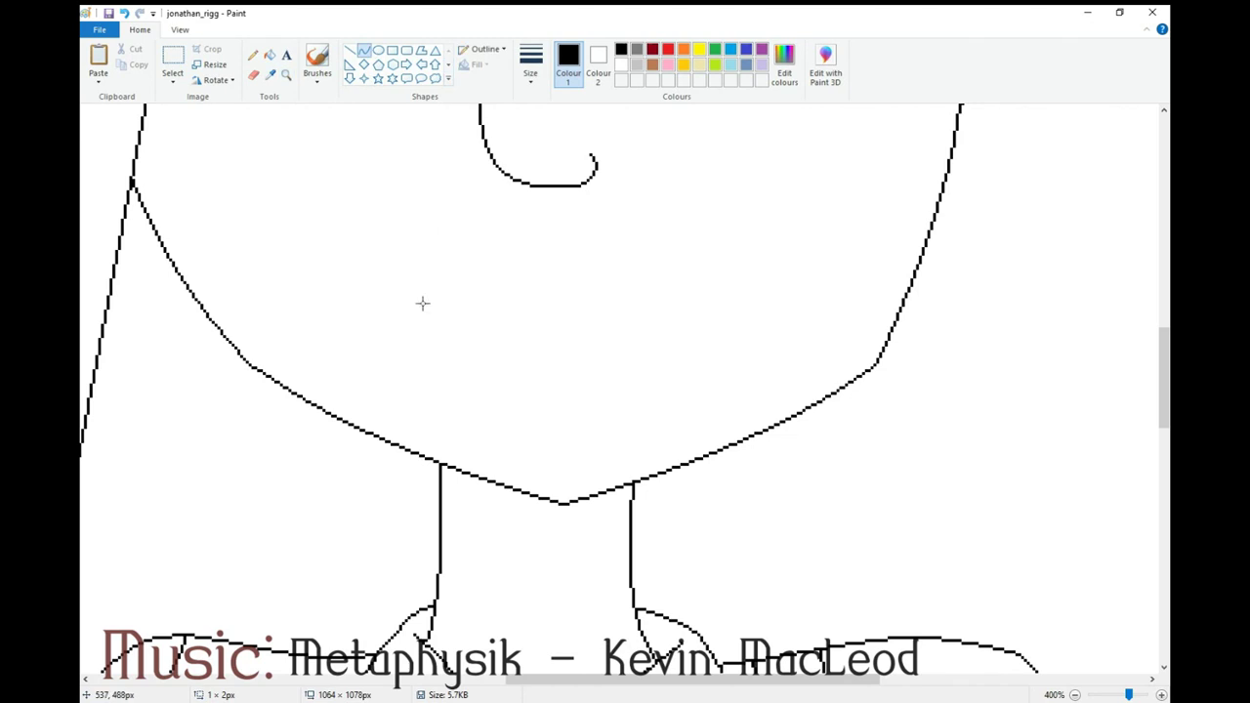
pyautogui.moveTo(386, 290); pyautogui.dragTo(723, 296)
pyautogui.moveTo(439, 283); pyautogui.dragTo(498, 234)
pyautogui.moveTo(649, 239); pyautogui.dragTo(643, 231)
pyautogui.click(563, 359)
pyautogui.click(121, 13)
# Draw the lower edge of the open mouth as two curves joining its corners beneath the upper arch
pyautogui.moveTo(387, 291); pyautogui.dragTo(571, 374)
pyautogui.moveTo(411, 306); pyautogui.dragTo(395, 318)
pyautogui.click(471, 358)
pyautogui.moveTo(720, 297)
pyautogui.mouseDown()
pyautogui.moveTo(571, 375)
pyautogui.moveTo(696, 348)
pyautogui.mouseUp()
pyautogui.click(650, 375)
pyautogui.click(652, 380)
# Draw curved smile lines from both sides of the nose down toward the mouth corners
pyautogui.moveTo(602, 159)
pyautogui.mouseDown()
pyautogui.moveTo(725, 284)
pyautogui.moveTo(738, 272)
pyautogui.mouseUp()
pyautogui.moveTo(670, 215); pyautogui.dragTo(712, 204)
pyautogui.click(405, 191)
pyautogui.moveTo(483, 165); pyautogui.dragTo(378, 271)
pyautogui.click(466, 184)
pyautogui.click(380, 200)
pyautogui.click(848, 296)
# Draw an upper lip curve above the mouth arch and a matching lower lip curve beneath the mouth
pyautogui.moveTo(388, 292)
pyautogui.mouseDown()
pyautogui.moveTo(537, 227)
pyautogui.moveTo(722, 294)
pyautogui.mouseUp()
pyautogui.click(405, 244)
pyautogui.click(689, 183)
pyautogui.click(558, 413)
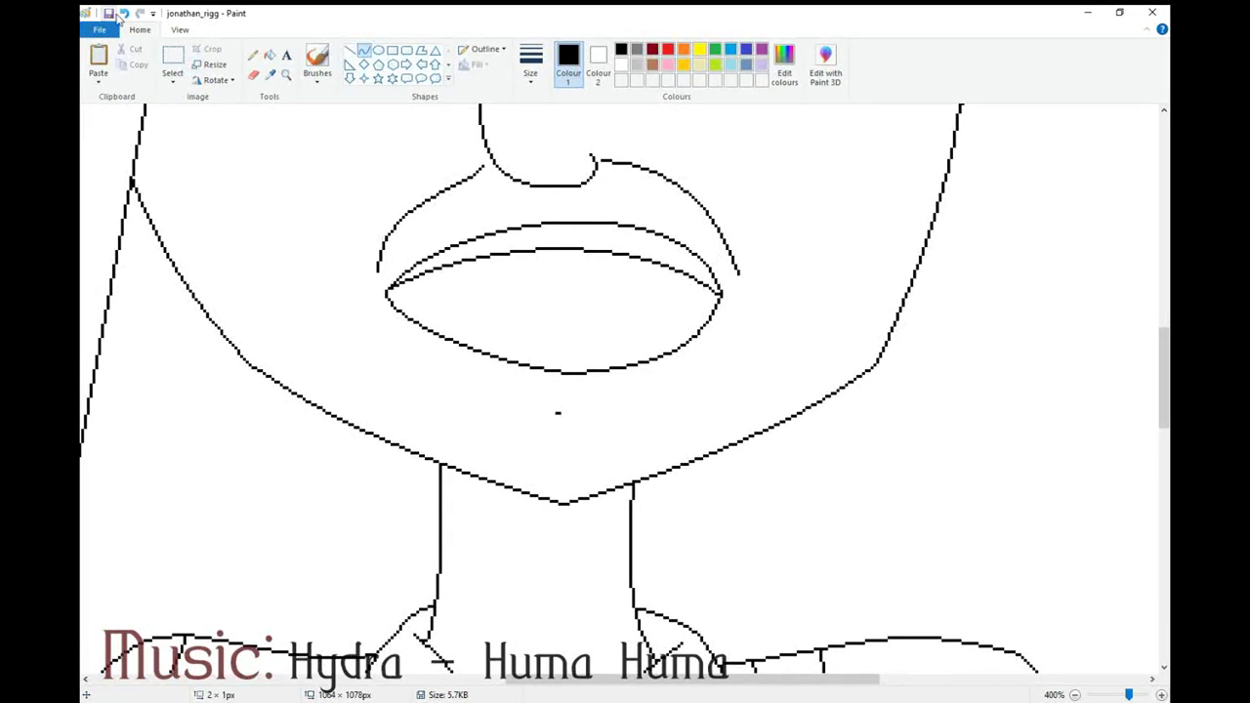
pyautogui.moveTo(392, 327); pyautogui.dragTo(719, 337)
pyautogui.moveTo(557, 337); pyautogui.dragTo(678, 433)
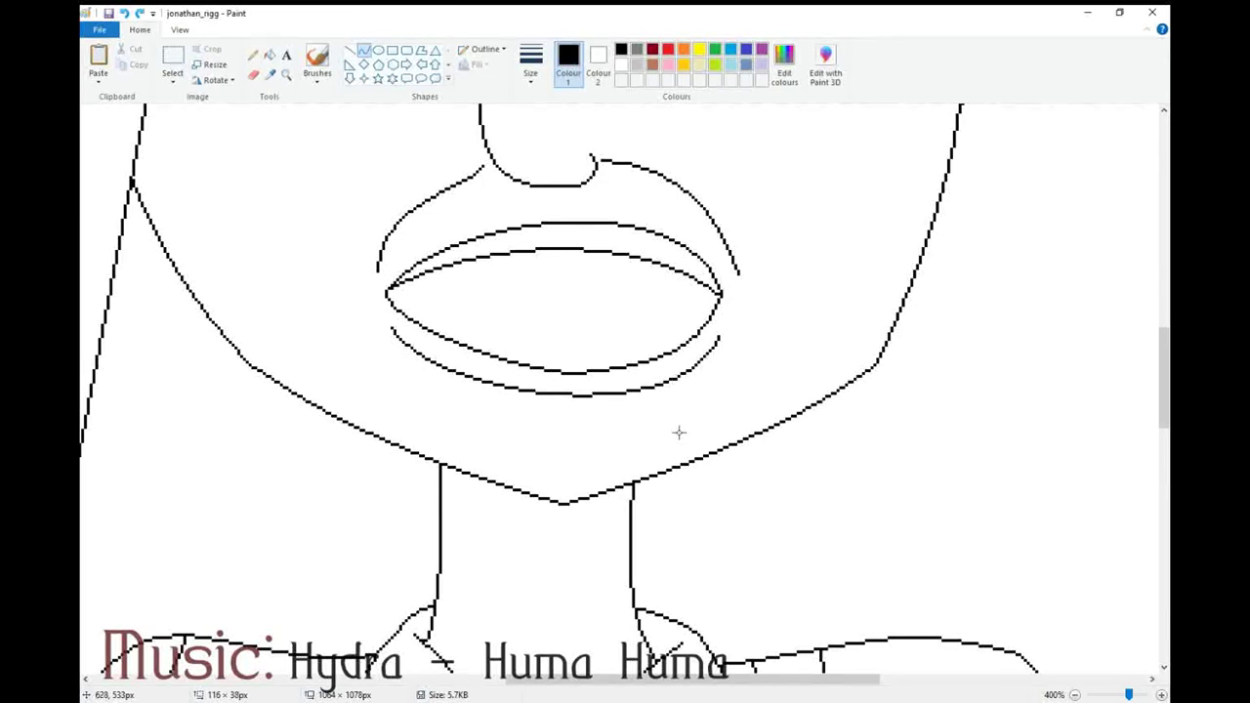
pyautogui.moveTo(388, 299); pyautogui.dragTo(721, 302)
pyautogui.click(623, 304)
pyautogui.click(615, 303)
pyautogui.moveTo(628, 302); pyautogui.dragTo(635, 295)
pyautogui.hotkey('ctrl', 'z')
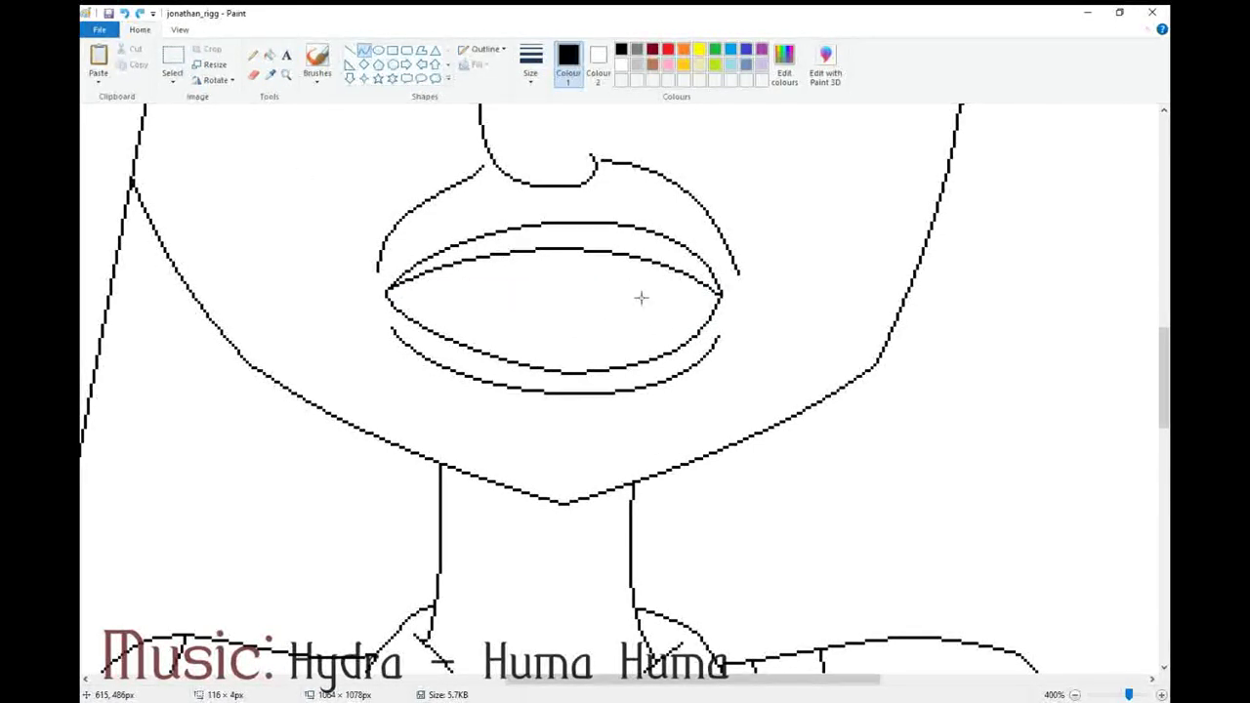
# Outline the upper teeth inside the mouth as one long row and a short row separated by a narrow gap
pyautogui.click(629, 273)
pyautogui.click(630, 275)
pyautogui.moveTo(625, 297); pyautogui.dragTo(396, 284)
pyautogui.click(618, 306)
pyautogui.click(391, 311)
pyautogui.moveTo(639, 262)
pyautogui.mouseDown()
pyautogui.moveTo(711, 288)
pyautogui.moveTo(662, 297)
pyautogui.mouseUp()
pyautogui.click(640, 298)
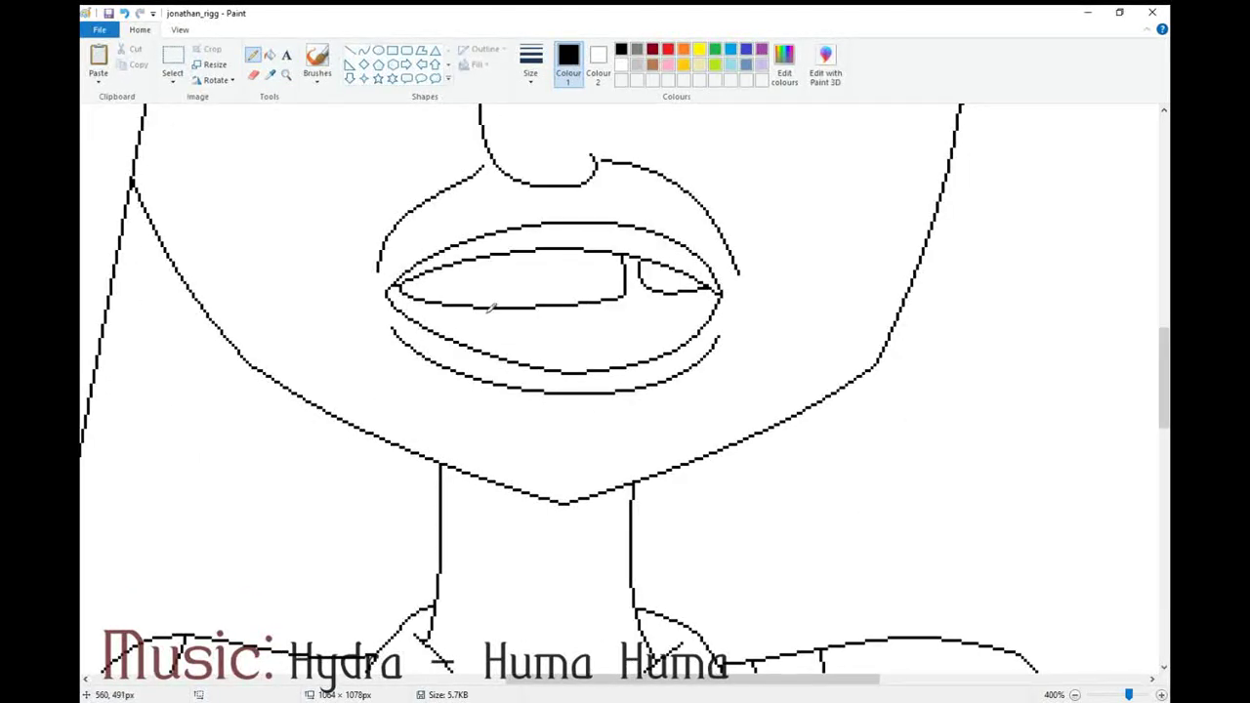
pyautogui.moveTo(406, 316); pyautogui.dragTo(703, 324)
pyautogui.click(518, 336)
pyautogui.click(608, 349)
pyautogui.scroll(1, 831, 393)
pyautogui.scroll(-1, 830, 400)
pyautogui.click(124, 13)
# Draw a nearly straight line across the mouth below the upper teeth and trim its overshooting ends
pyautogui.moveTo(406, 321); pyautogui.dragTo(716, 324)
pyautogui.moveTo(635, 320); pyautogui.dragTo(627, 319)
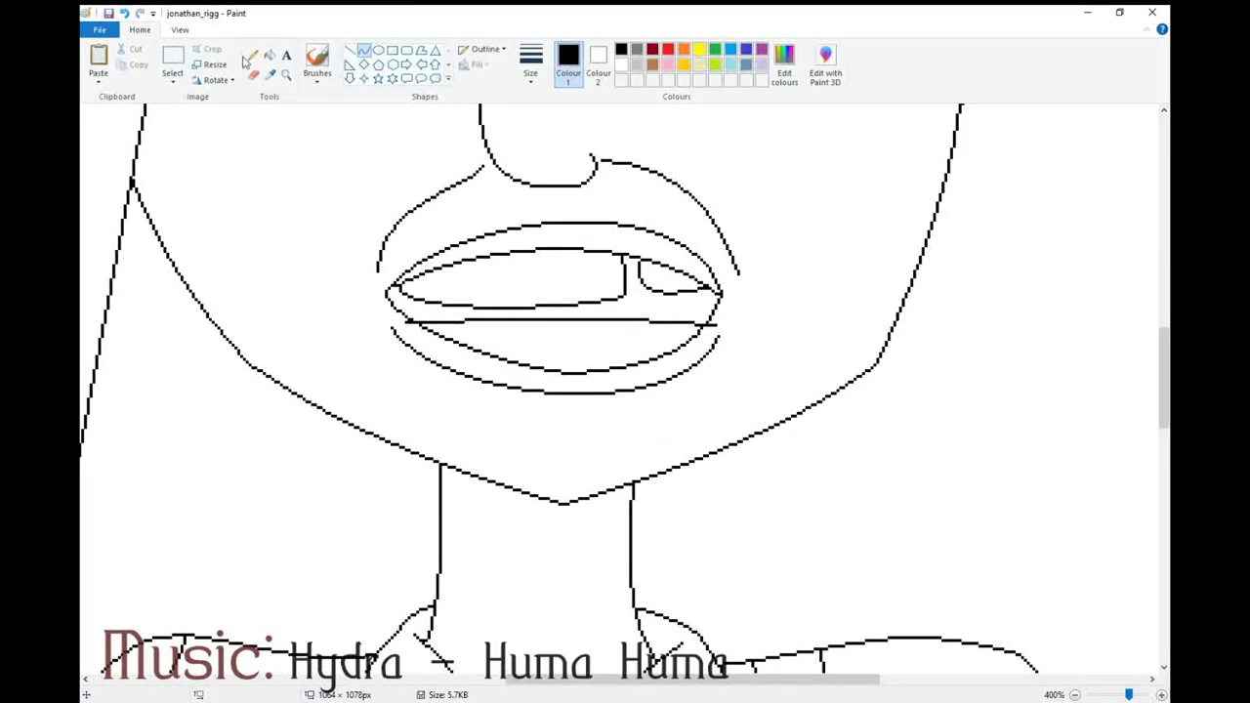
pyautogui.rightClick(408, 323)
# Divide the short row of teeth beside the gap with one vertical line
pyautogui.click(365, 51)
pyautogui.moveTo(671, 269); pyautogui.dragTo(673, 294)
pyautogui.click(674, 284)
pyautogui.click(674, 282)
pyautogui.click(753, 317)
# Draw two diverging lines between the front teeth to form a tapering gap in the long row
pyautogui.moveTo(579, 252); pyautogui.dragTo(587, 302)
pyautogui.click(587, 299)
pyautogui.click(587, 300)
pyautogui.moveTo(580, 253); pyautogui.dragTo(569, 299)
pyautogui.click(571, 289)
# Divide the rest of the long tooth row into individual teeth with slightly curved vertical lines
pyautogui.moveTo(528, 252); pyautogui.dragTo(532, 306)
pyautogui.click(530, 277)
pyautogui.click(124, 13)
pyautogui.moveTo(494, 252); pyautogui.dragTo(499, 308)
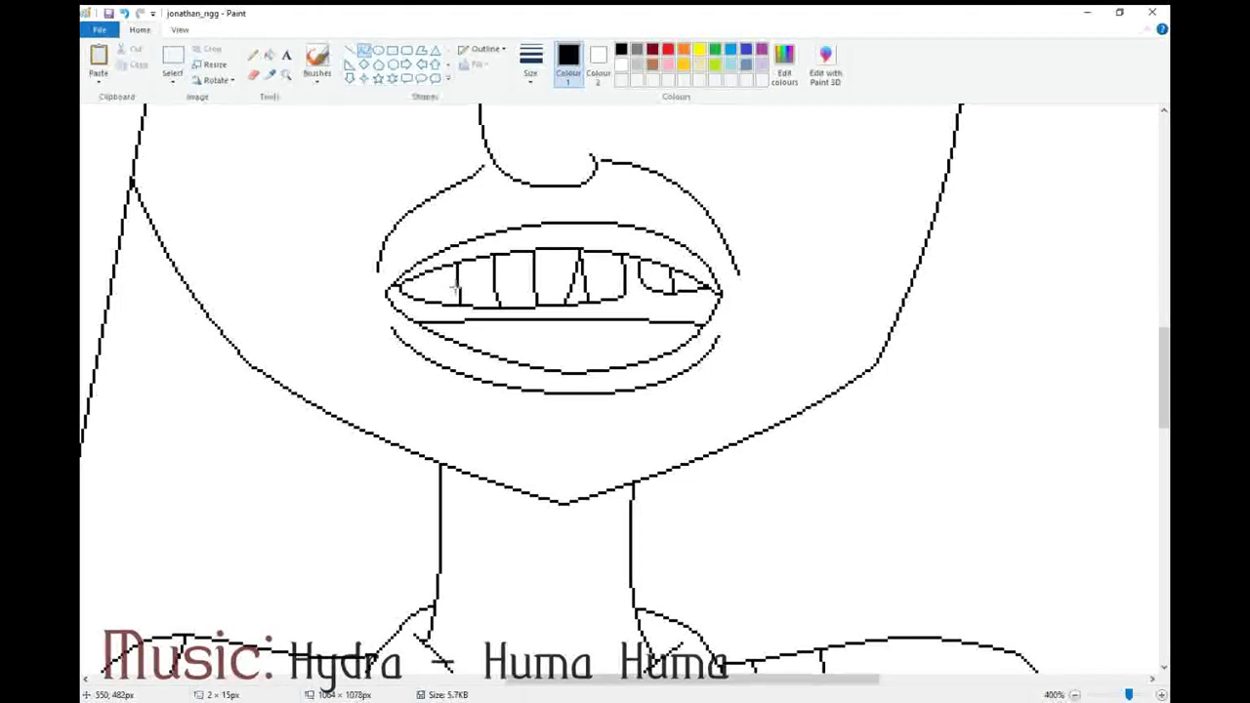
pyautogui.hotkey('ctrl', 'z')
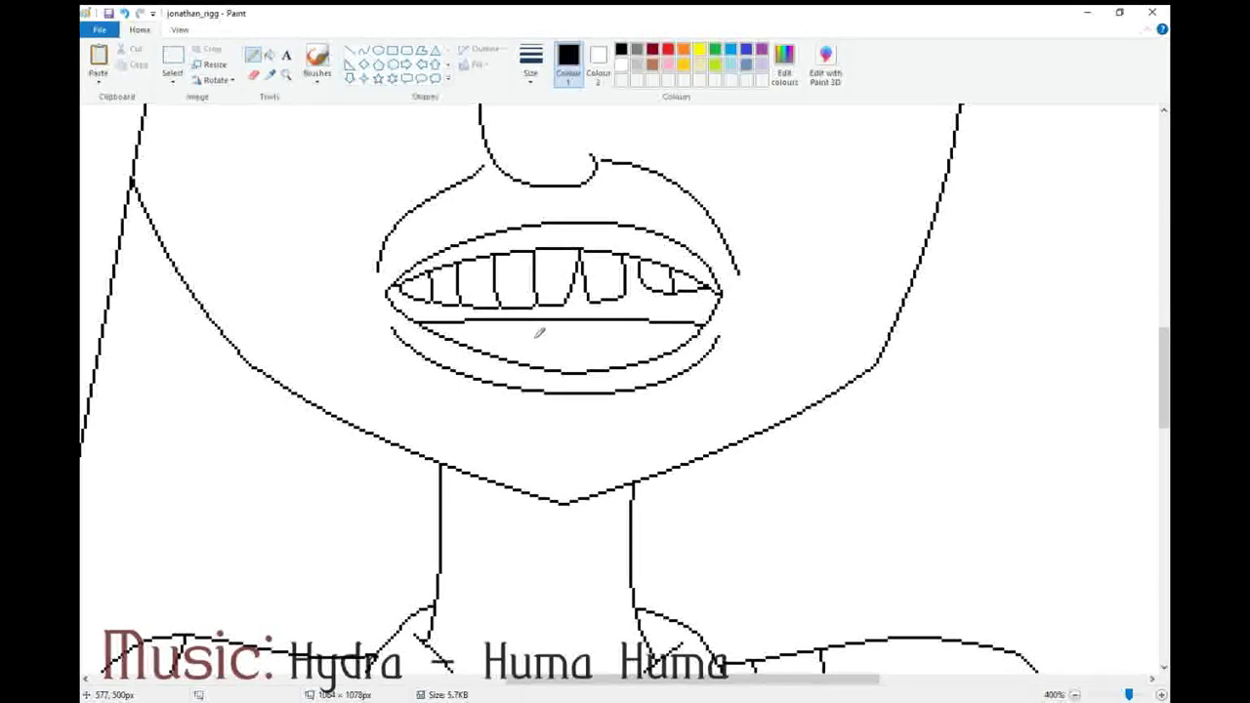
# Draw a short crease line outward from each corner of the mouth
pyautogui.moveTo(721, 294); pyautogui.dragTo(736, 305)
pyautogui.click(761, 330)
pyautogui.moveTo(384, 290); pyautogui.dragTo(372, 299)
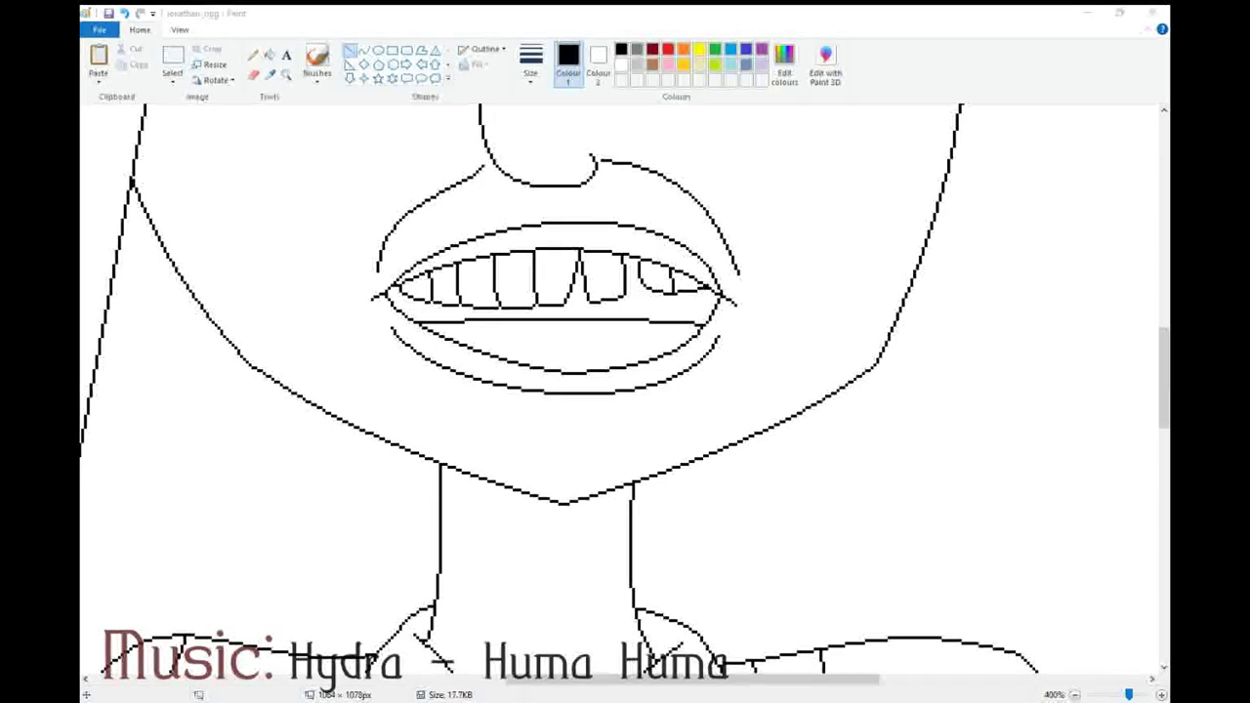
# Draw a large curve from the upper ear-side edge of the head inward and down beside the nose bridge
pyautogui.moveTo(1163, 376); pyautogui.dragTo(1163, 301)
pyautogui.click(1075, 695)
pyautogui.moveTo(860, 679); pyautogui.dragTo(759, 680)
pyautogui.moveTo(1163, 327); pyautogui.dragTo(1163, 286)
pyautogui.click(363, 52)
pyautogui.moveTo(792, 194)
pyautogui.mouseDown()
pyautogui.moveTo(839, 211)
pyautogui.moveTo(661, 435)
pyautogui.mouseUp()
pyautogui.click(826, 206)
pyautogui.click(828, 208)
pyautogui.click(834, 245)
pyautogui.moveTo(677, 230); pyautogui.dragTo(638, 254)
pyautogui.click(814, 479)
pyautogui.scroll(-3, 815, 479)
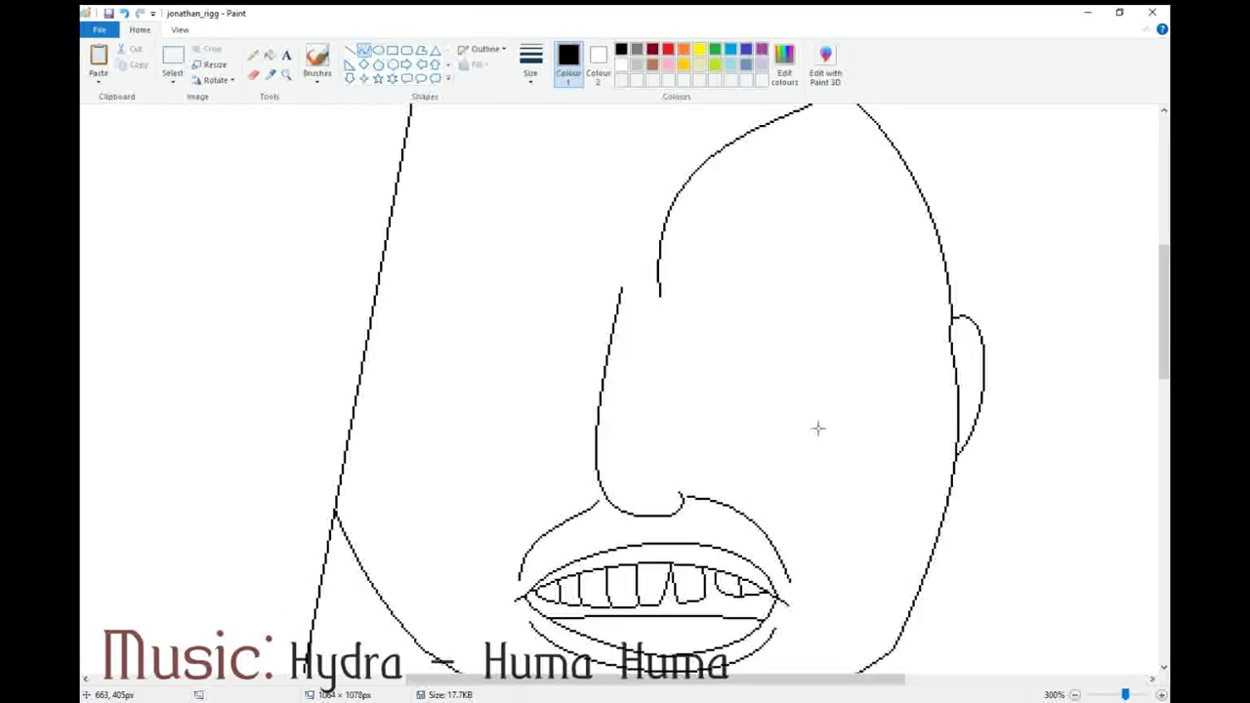
# Continue the large face curve from beside the nose bridge across the cheek to the jaw edge below the ear
pyautogui.moveTo(660, 295)
pyautogui.mouseDown()
pyautogui.moveTo(863, 535)
pyautogui.moveTo(924, 575)
pyautogui.mouseUp()
pyautogui.click(679, 417)
pyautogui.click(874, 483)
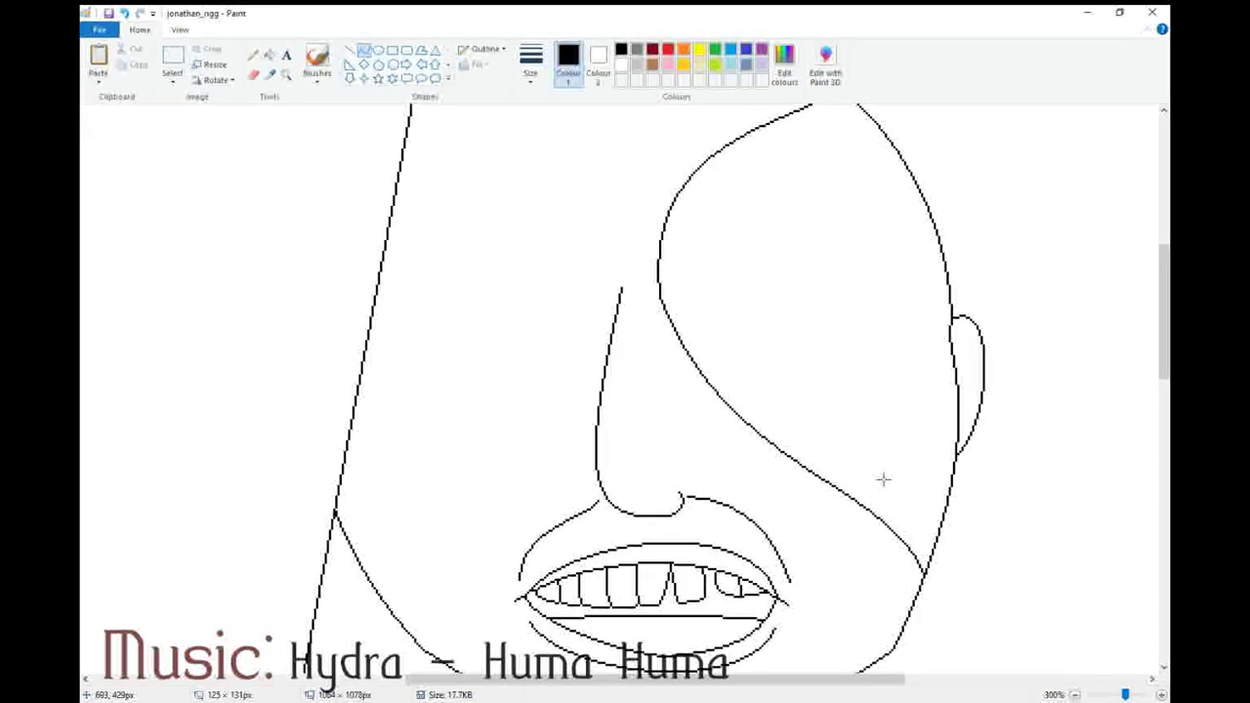
# Add a small bulge where the face curve meets the jaw and erase overlapping head outline at the curve's lower and upper ends
pyautogui.scroll(3, 959, 285)
pyautogui.click(286, 74)
pyautogui.scroll(-5, 902, 299)
pyautogui.click(902, 298)
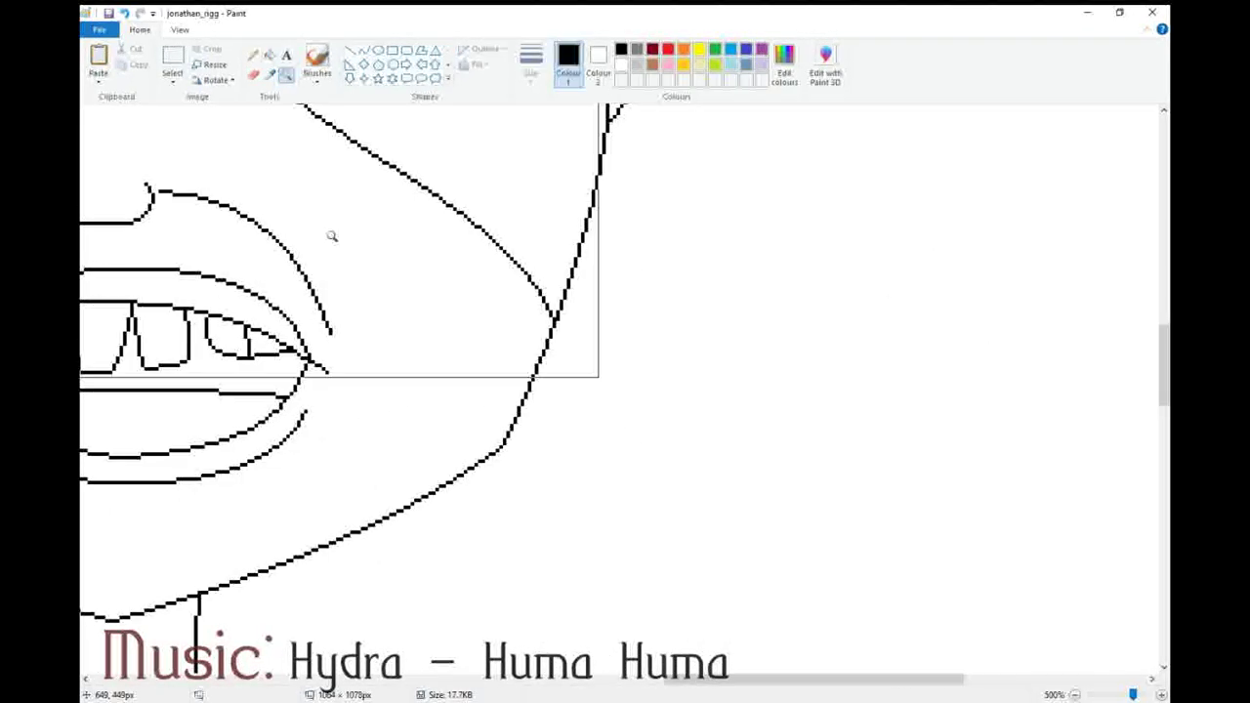
pyautogui.click(365, 50)
pyautogui.moveTo(555, 318); pyautogui.dragTo(517, 419)
pyautogui.moveTo(572, 345)
pyautogui.mouseDown()
pyautogui.moveTo(575, 332)
pyautogui.moveTo(510, 401)
pyautogui.moveTo(531, 377)
pyautogui.mouseUp()
pyautogui.click(253, 74)
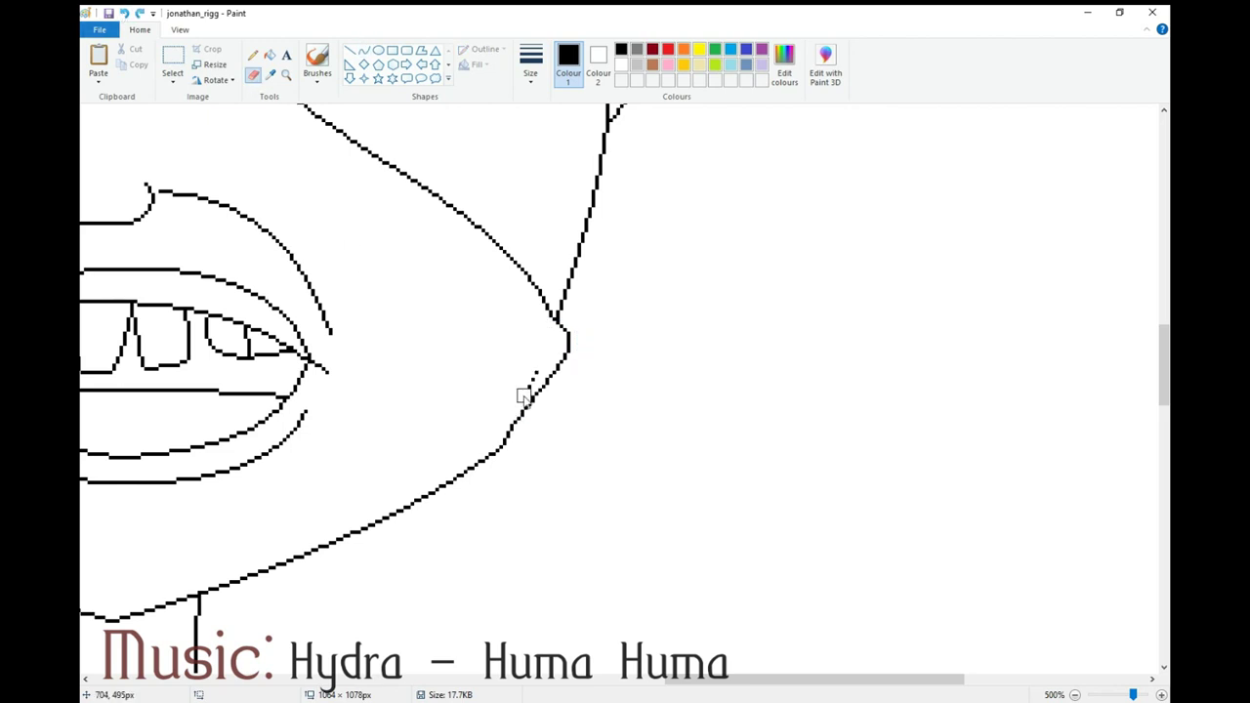
pyautogui.scroll(10, 330, 317)
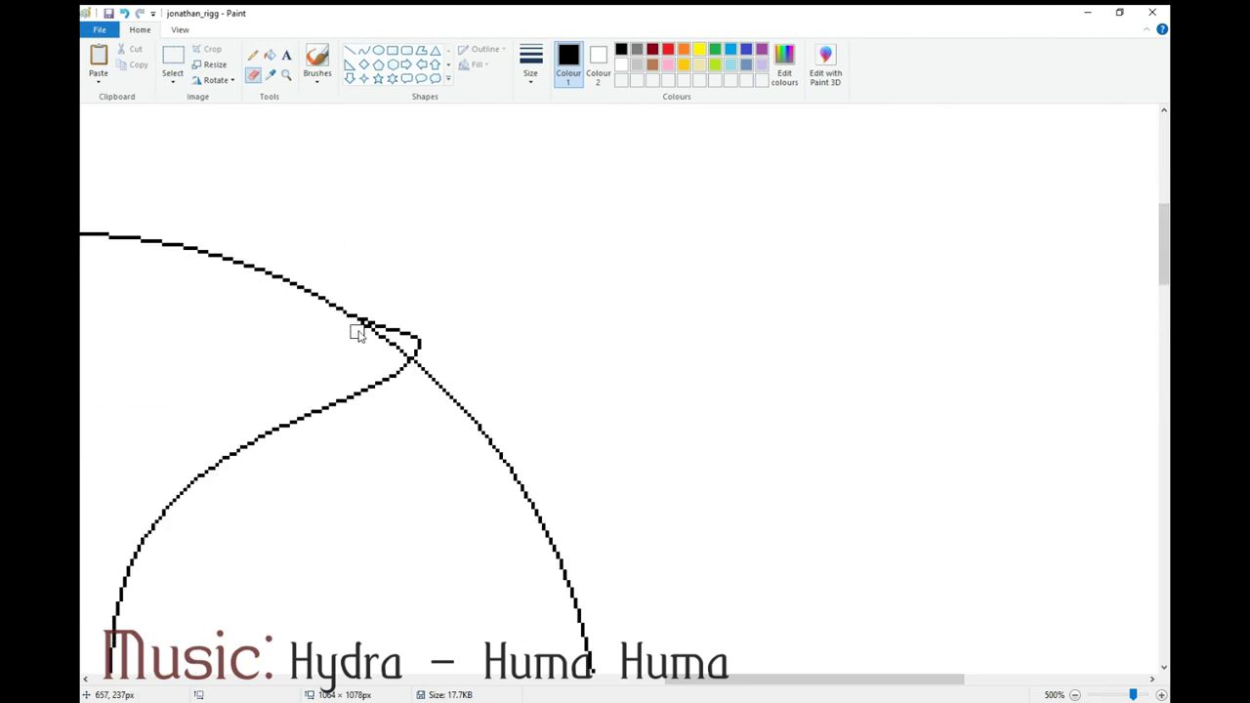
pyautogui.scroll(-3, 547, 349)
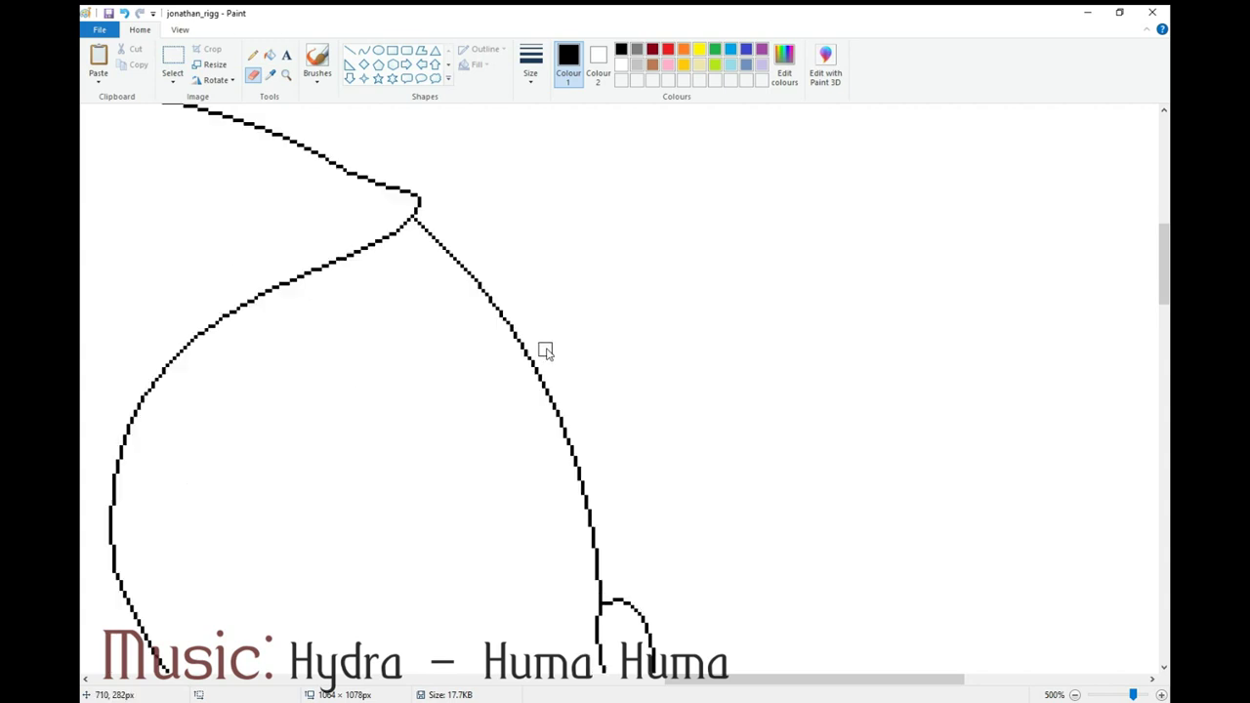
# Draw a rounded loop and a small pointed spike along the upper outer edge of the large face curve
pyautogui.moveTo(795, 680); pyautogui.dragTo(698, 681)
pyautogui.click(363, 50)
pyautogui.moveTo(741, 230)
pyautogui.mouseDown()
pyautogui.moveTo(688, 253)
pyautogui.moveTo(626, 228)
pyautogui.mouseUp()
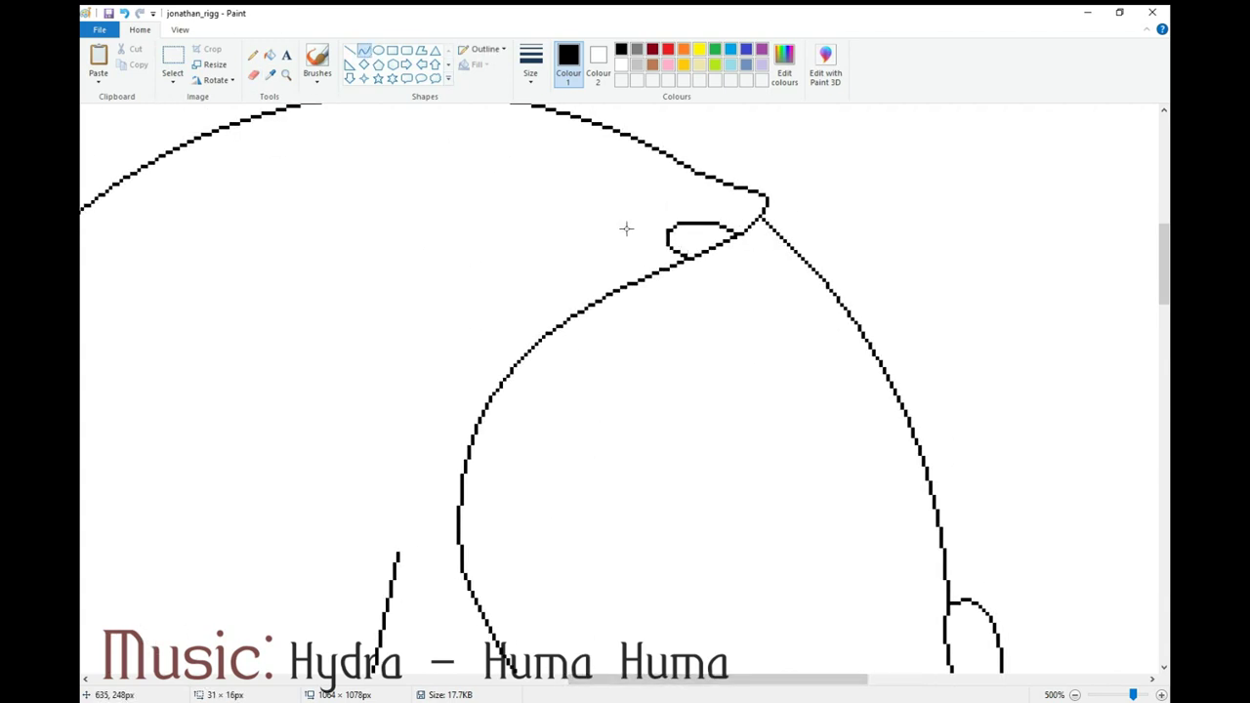
pyautogui.moveTo(598, 299); pyautogui.dragTo(576, 313)
pyautogui.click(556, 277)
pyautogui.click(553, 280)
# Draw a longer pointed spike farther down the face curve, projecting toward the nose side
pyautogui.scroll(-1, 491, 357)
pyautogui.scroll(1, 478, 311)
pyautogui.scroll(-1, 489, 299)
pyautogui.moveTo(514, 223); pyautogui.dragTo(491, 252)
pyautogui.moveTo(414, 225); pyautogui.dragTo(400, 209)
pyautogui.moveTo(415, 161); pyautogui.dragTo(500, 224)
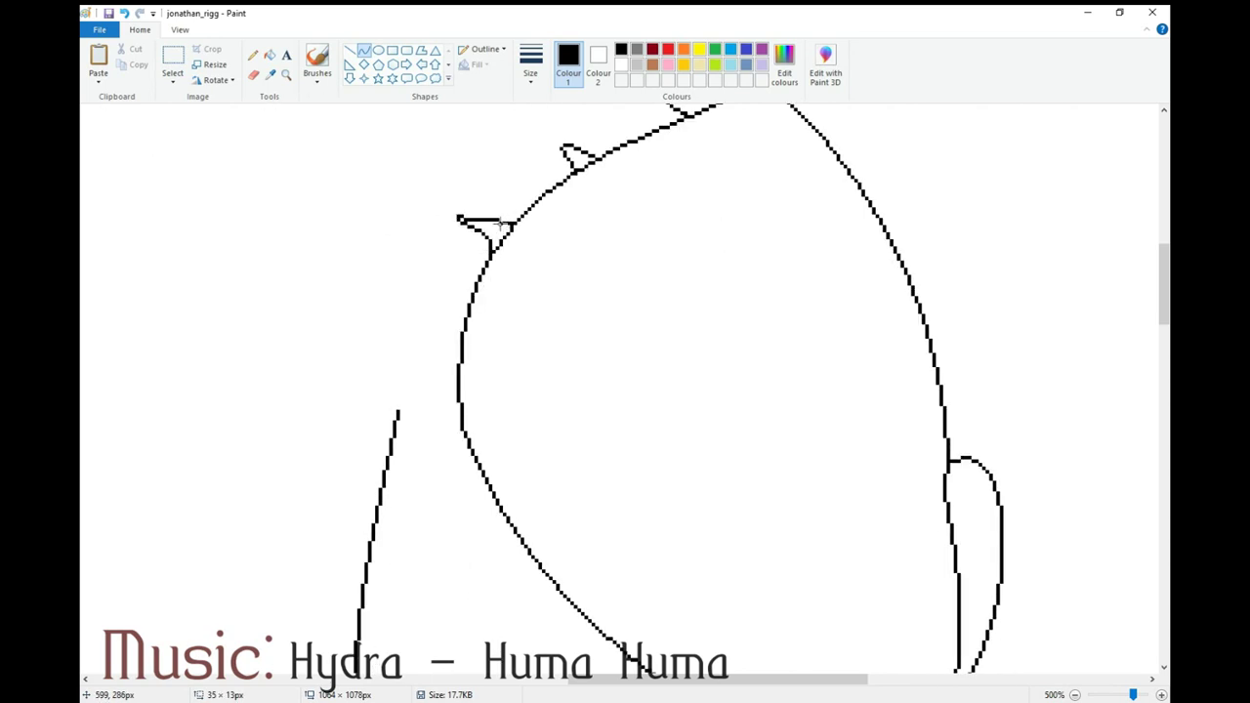
# Draw a narrow downward-pointing spike on the large face curve beside the nose bridge
pyautogui.scroll(-1, 471, 315)
pyautogui.moveTo(464, 291)
pyautogui.mouseDown()
pyautogui.moveTo(490, 385)
pyautogui.moveTo(511, 343)
pyautogui.moveTo(473, 337)
pyautogui.moveTo(468, 361)
pyautogui.moveTo(485, 338)
pyautogui.mouseUp()
pyautogui.click(450, 346)
pyautogui.scroll(-3, 614, 368)
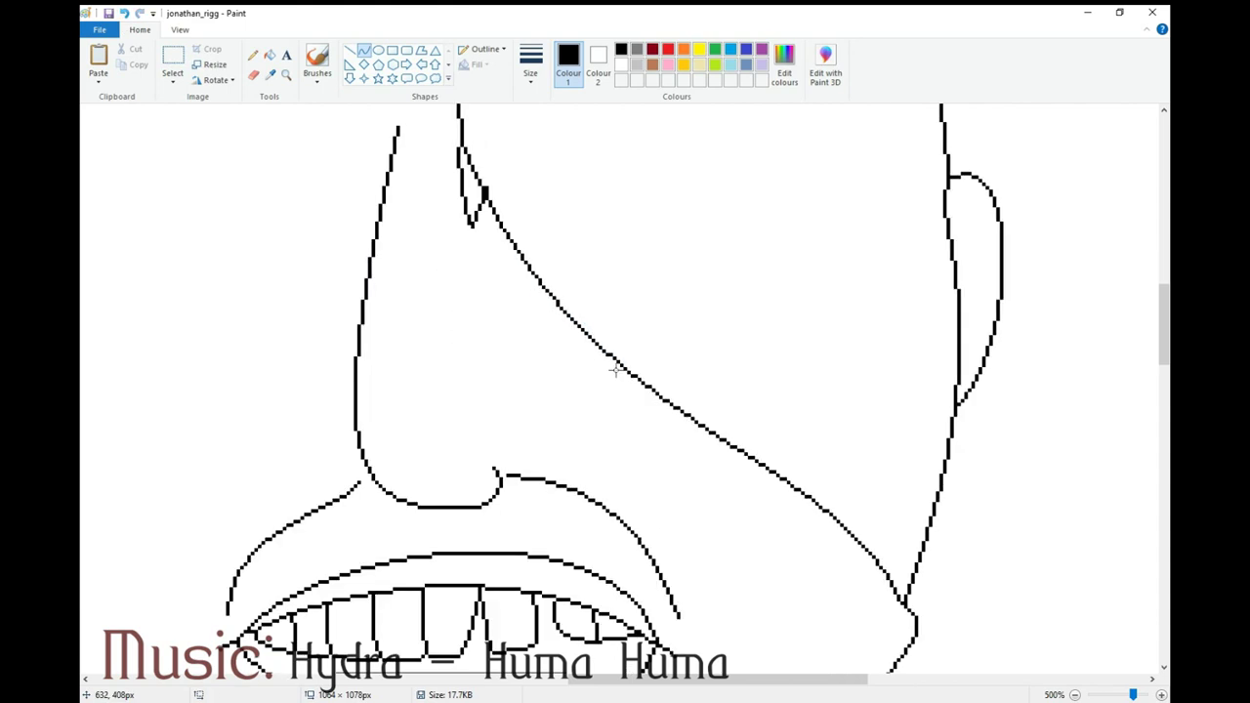
# Draw a pointed spike at the jaw end of the face curve and a rounded drip midway along the cheek
pyautogui.scroll(-3, 678, 398)
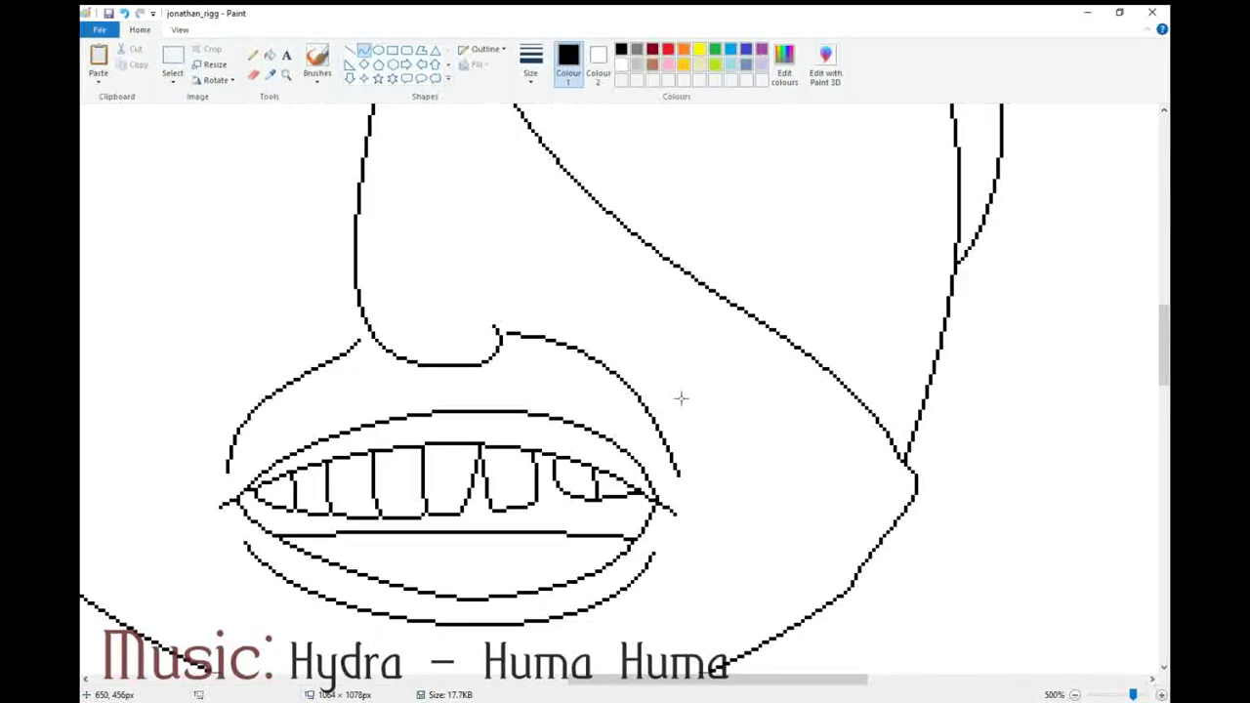
pyautogui.moveTo(895, 459); pyautogui.dragTo(881, 426)
pyautogui.moveTo(877, 461); pyautogui.dragTo(881, 487)
pyautogui.click(887, 486)
pyautogui.scroll(1, 513, 378)
pyautogui.moveTo(613, 367); pyautogui.dragTo(629, 377)
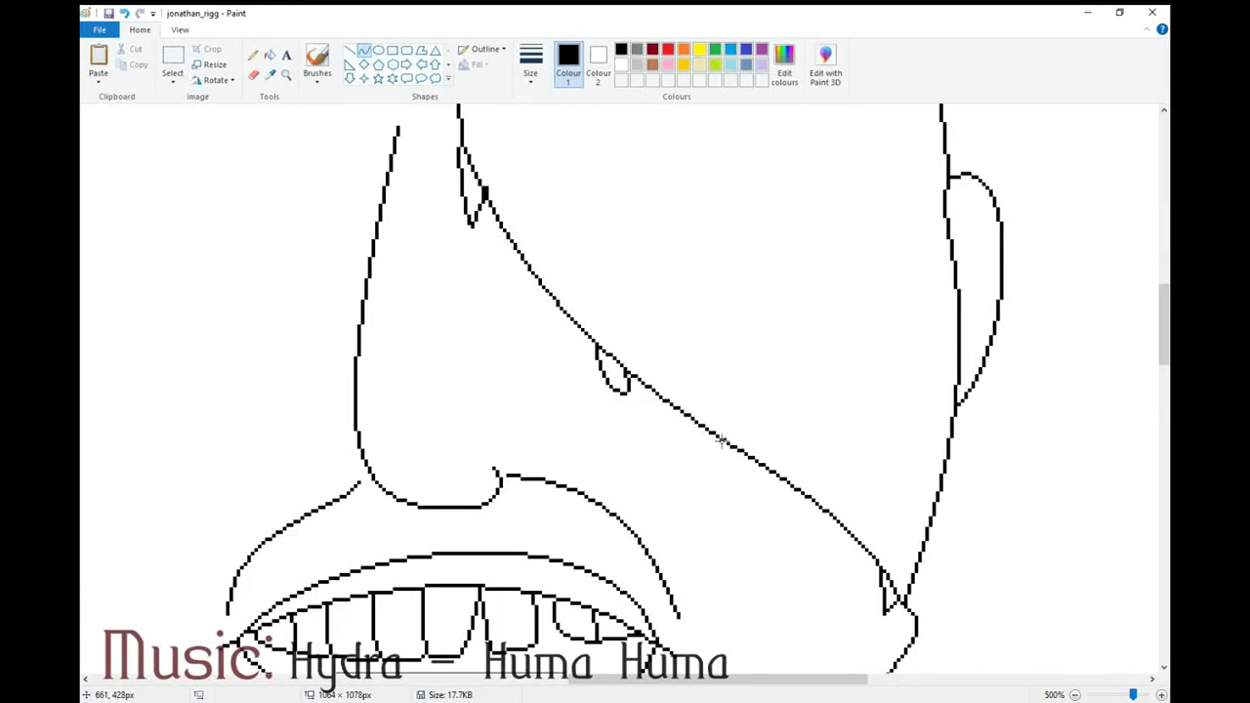
# Draw two small spikes side by side on the lower face curve and a slanted one nearer the jaw
pyautogui.moveTo(699, 436); pyautogui.dragTo(705, 457)
pyautogui.click(124, 13)
pyautogui.click(124, 13)
pyautogui.moveTo(734, 447)
pyautogui.mouseDown()
pyautogui.moveTo(724, 467)
pyautogui.moveTo(745, 458)
pyautogui.mouseUp()
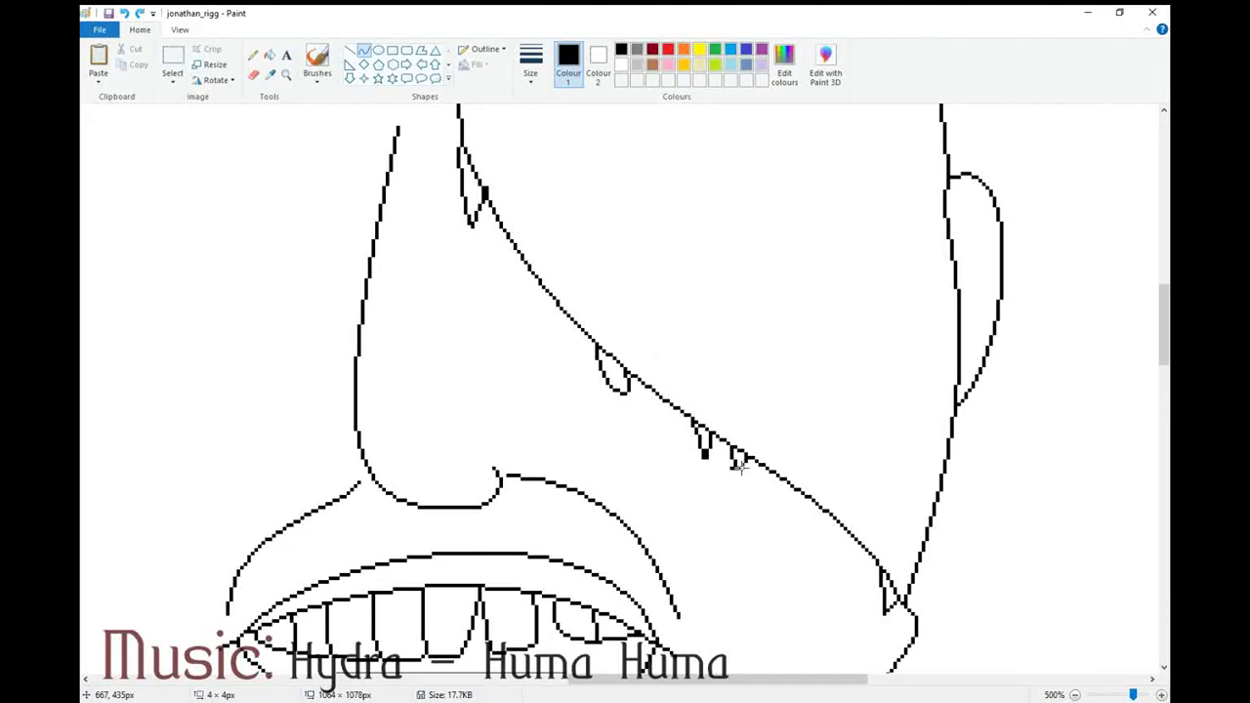
pyautogui.scroll(-3, 741, 466)
pyautogui.moveTo(832, 375); pyautogui.dragTo(809, 405)
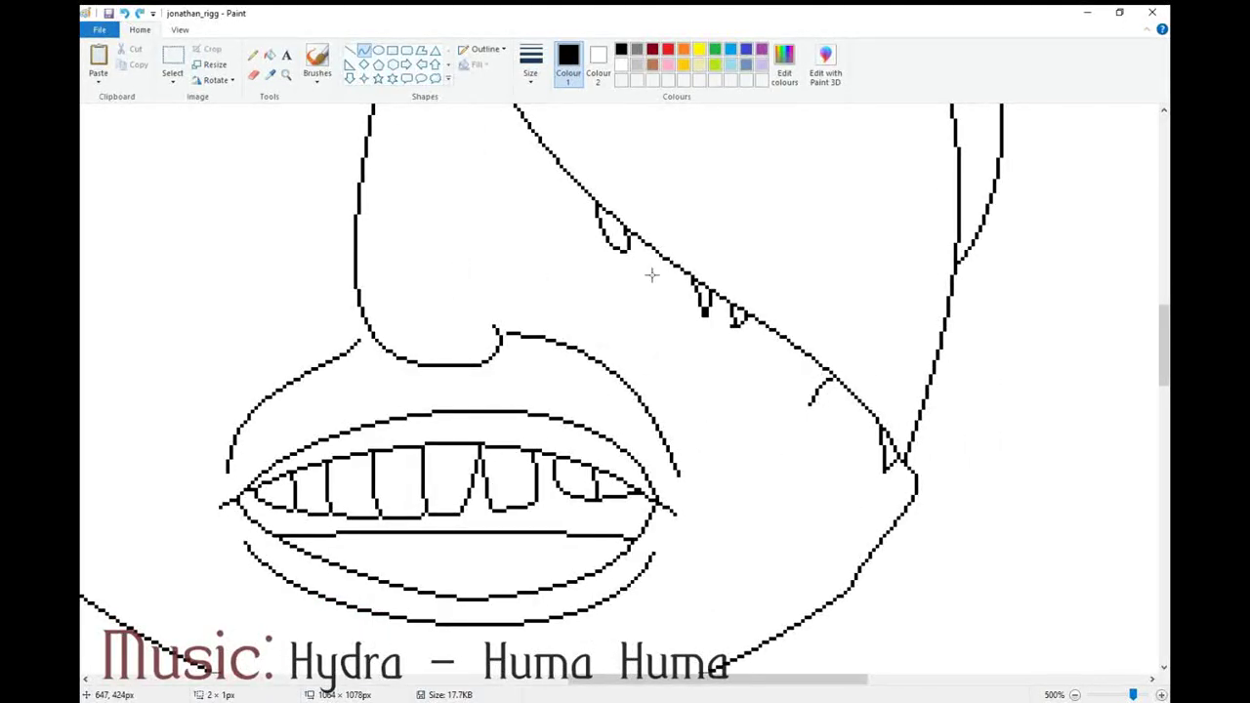
# Erase the curve segments across the base of each spike and drip so the face curve forms one continuous ragged edge
pyautogui.click(254, 76)
pyautogui.moveTo(809, 400); pyautogui.dragTo(797, 405)
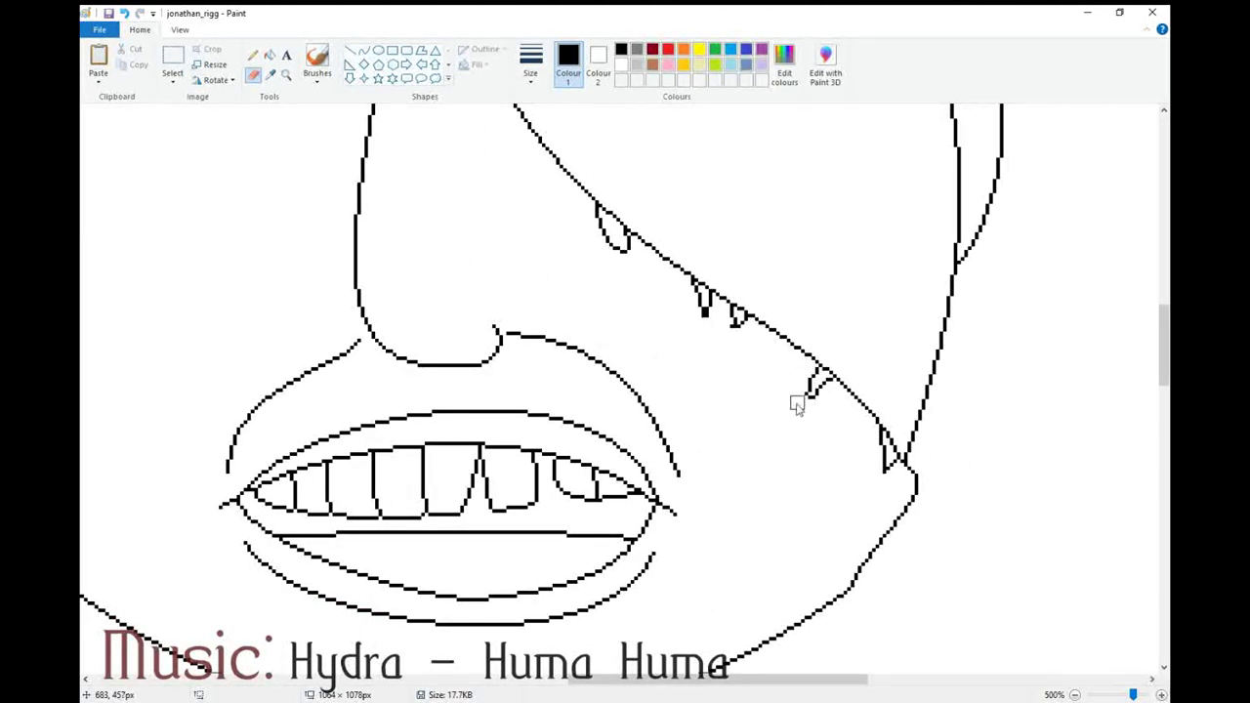
pyautogui.click(253, 54)
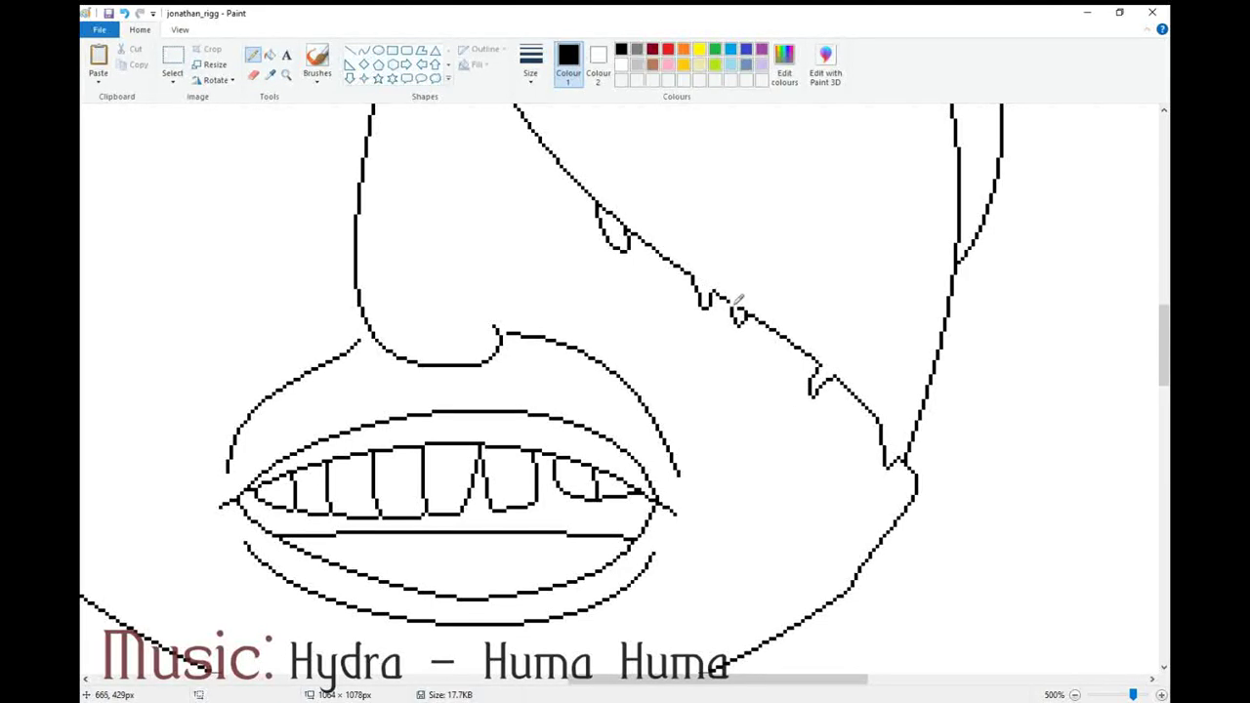
pyautogui.scroll(3, 787, 406)
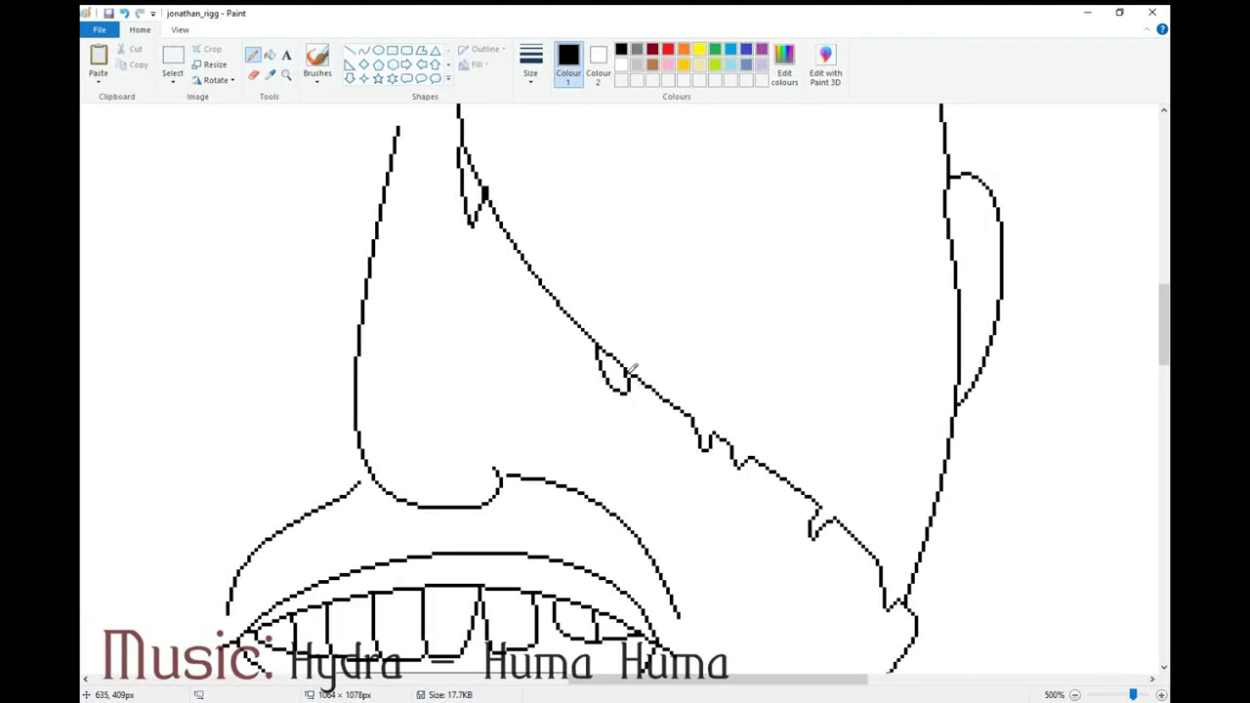
pyautogui.scroll(3, 586, 424)
pyautogui.click(253, 75)
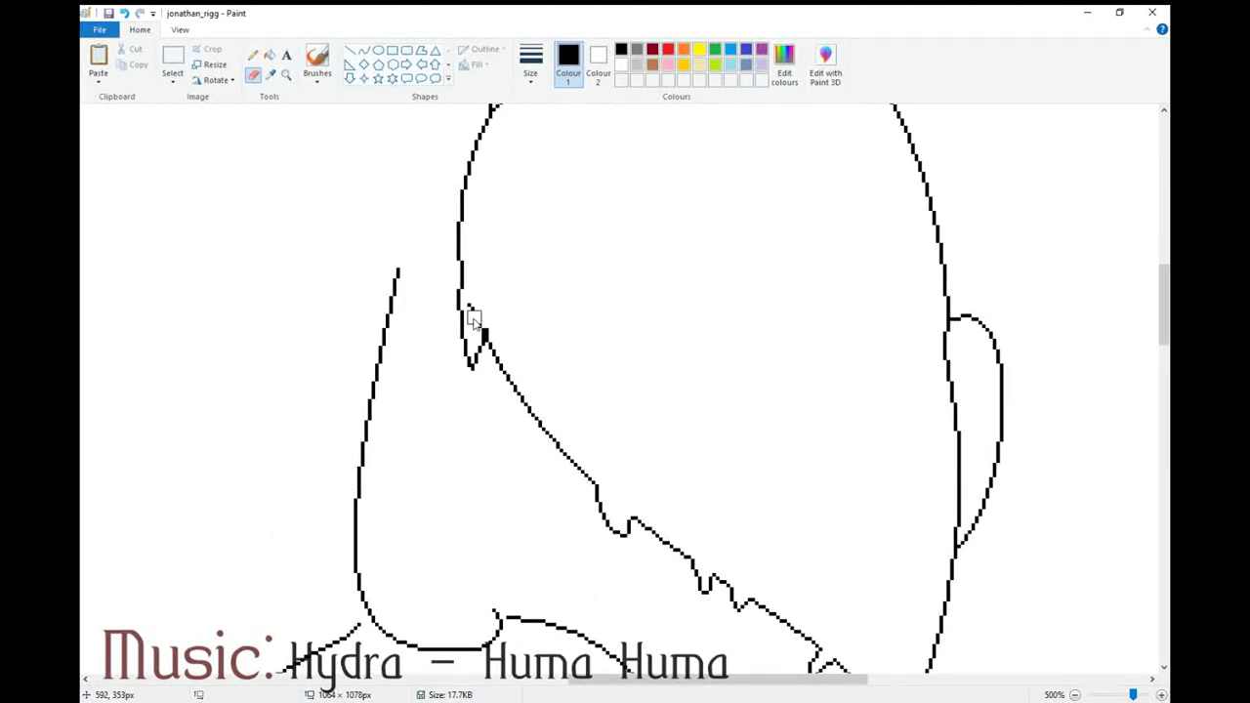
pyautogui.scroll(6, 703, 432)
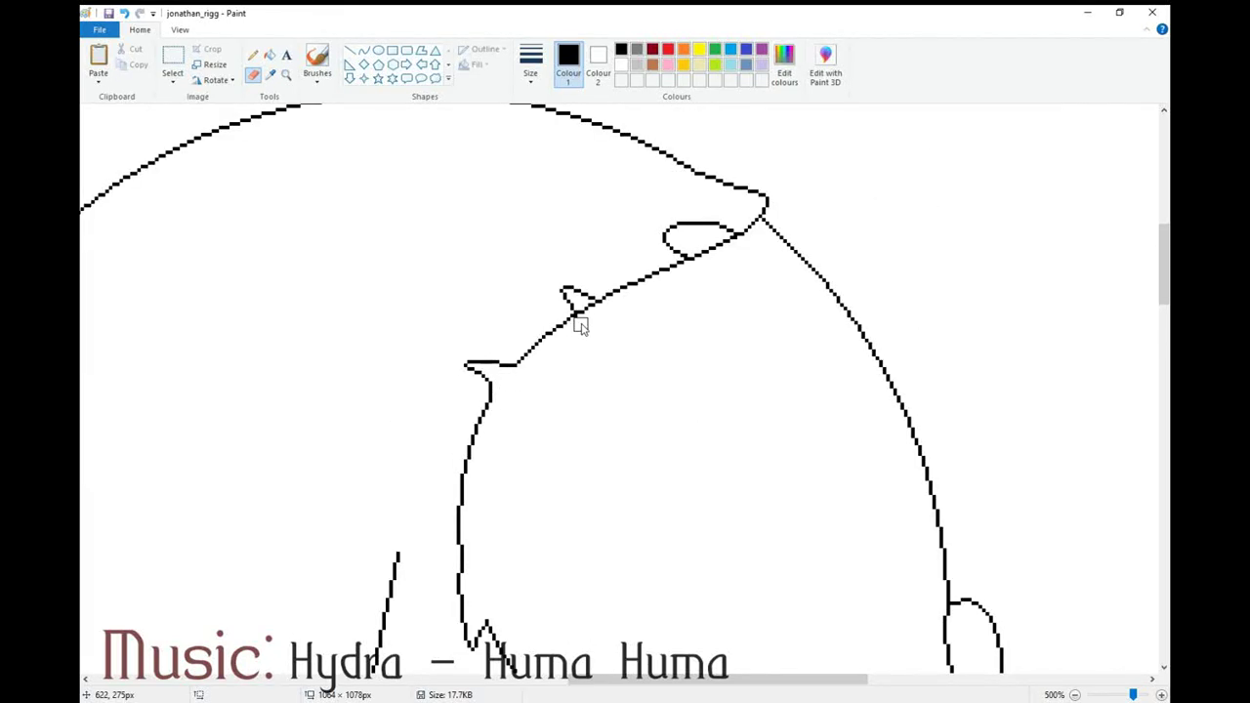
pyautogui.moveTo(693, 251)
pyautogui.mouseDown()
pyautogui.moveTo(734, 240)
pyautogui.moveTo(732, 354)
pyautogui.mouseUp()
# Draw a long tapered wound outline running from the chin down the middle of the neck to a point
pyautogui.scroll(-20, 733, 353)
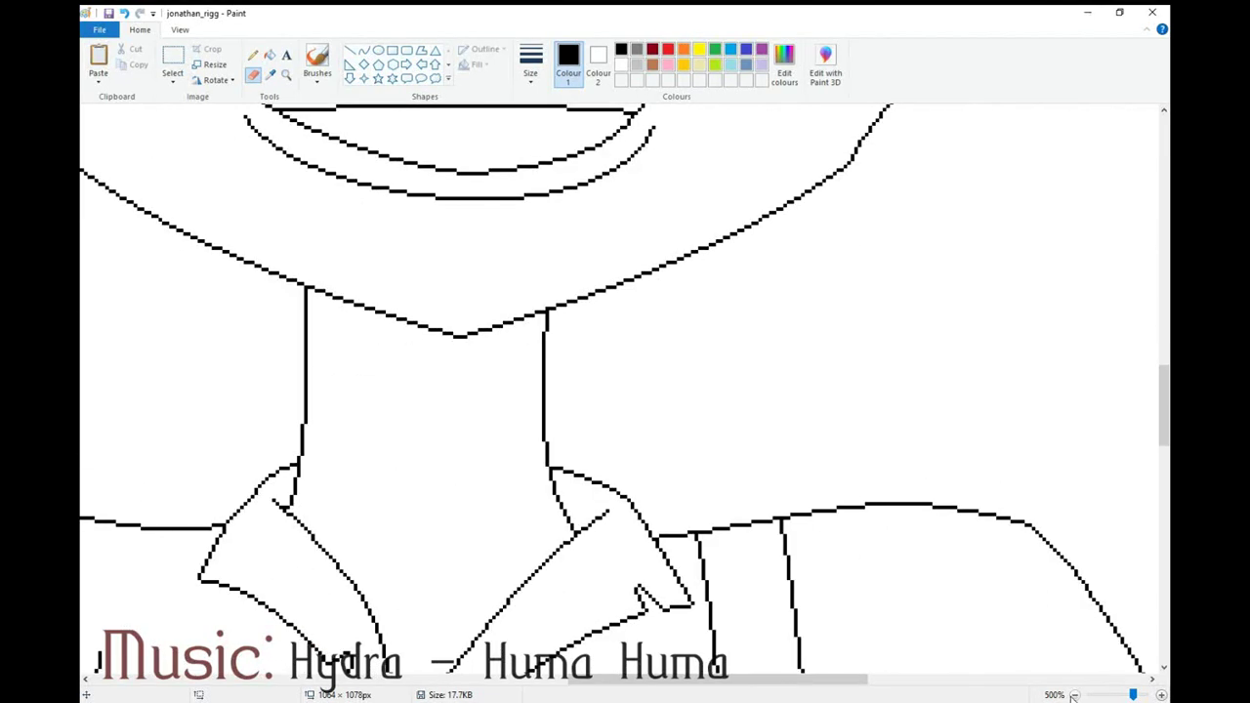
pyautogui.click(364, 49)
pyautogui.moveTo(456, 337)
pyautogui.mouseDown()
pyautogui.moveTo(466, 494)
pyautogui.moveTo(455, 518)
pyautogui.moveTo(422, 466)
pyautogui.moveTo(431, 498)
pyautogui.moveTo(455, 492)
pyautogui.moveTo(421, 519)
pyautogui.mouseUp()
pyautogui.click(471, 440)
pyautogui.click(472, 440)
pyautogui.click(254, 76)
# Add small barbs and bumps along both sides of the neck wound and clean them into jagged edges
pyautogui.click(363, 50)
pyautogui.click(481, 376)
pyautogui.click(480, 379)
pyautogui.moveTo(466, 390)
pyautogui.mouseDown()
pyautogui.moveTo(448, 453)
pyautogui.moveTo(458, 424)
pyautogui.moveTo(422, 459)
pyautogui.mouseUp()
pyautogui.click(475, 445)
pyautogui.click(474, 450)
pyautogui.hotkey('ctrl', 'z')
pyautogui.click(473, 430)
pyautogui.click(408, 450)
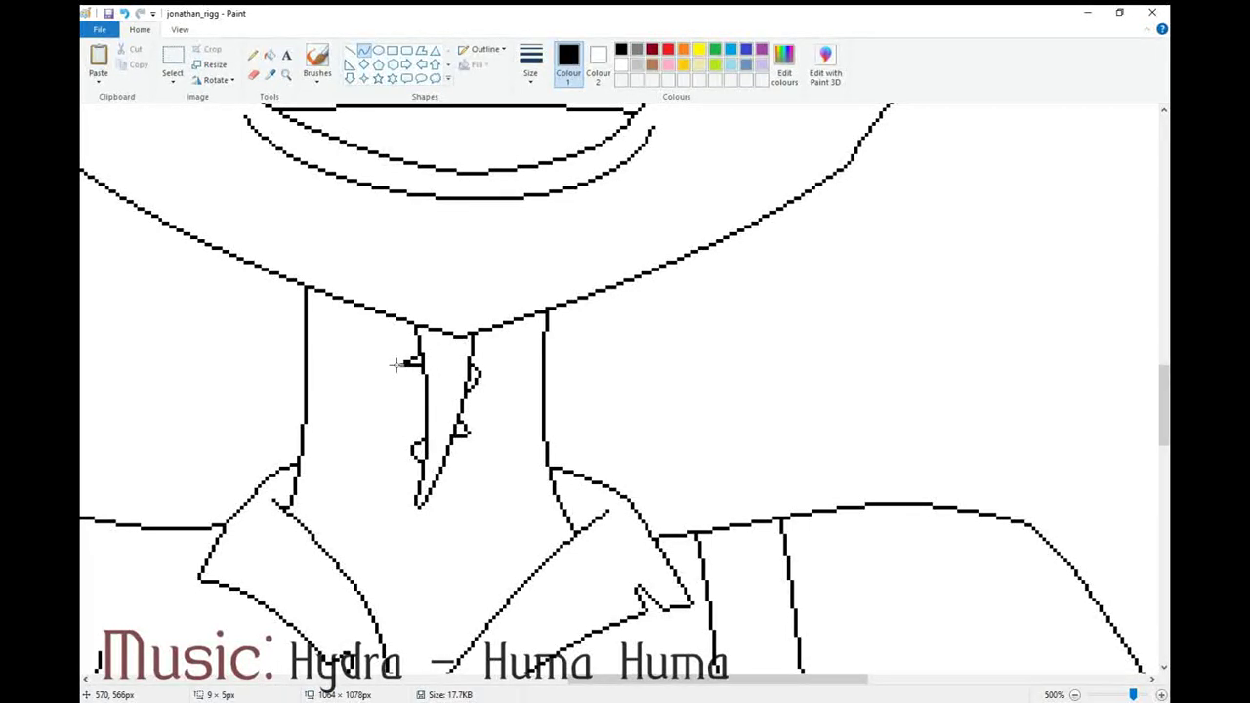
pyautogui.click(253, 54)
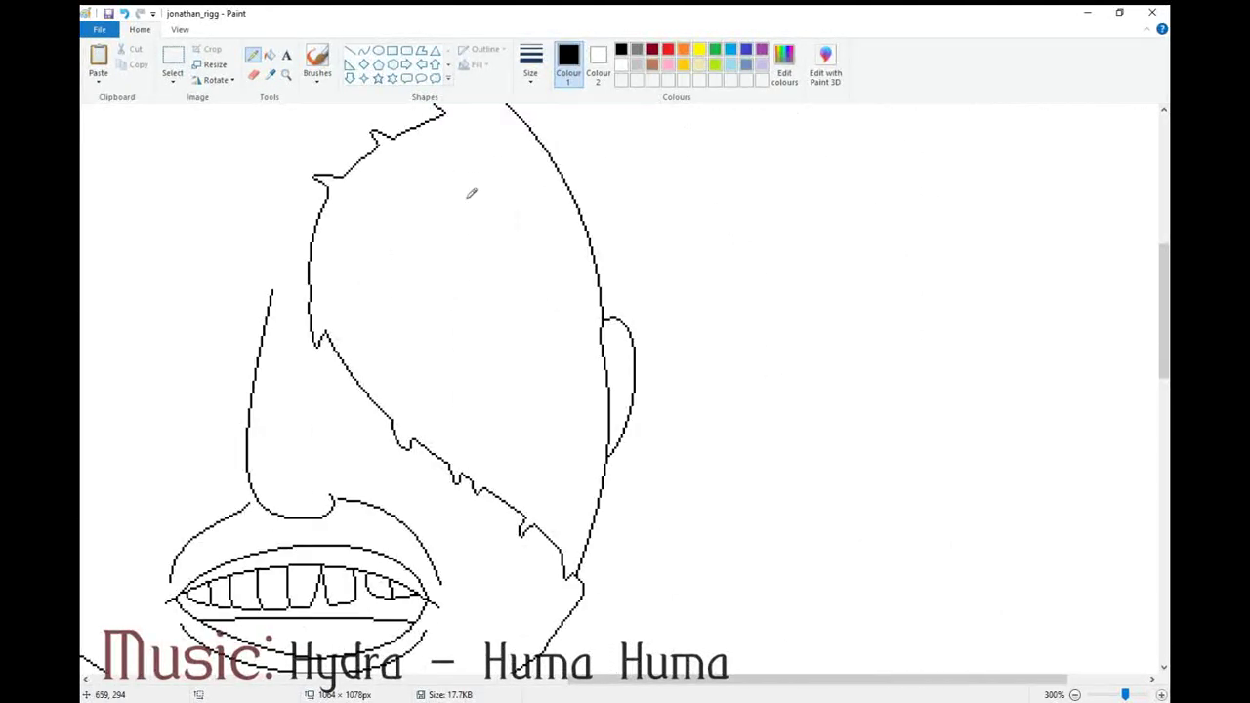
# Draw a short curved inner line inside the ear, following its outer edge
pyautogui.moveTo(616, 329); pyautogui.dragTo(624, 377)
pyautogui.click(623, 334)
pyautogui.click(628, 354)
# Draw a curved patch with a small top nick where the head outline meets the slanted edge, and erase the overshoot
pyautogui.moveTo(884, 680); pyautogui.dragTo(683, 679)
pyautogui.scroll(3, 694, 522)
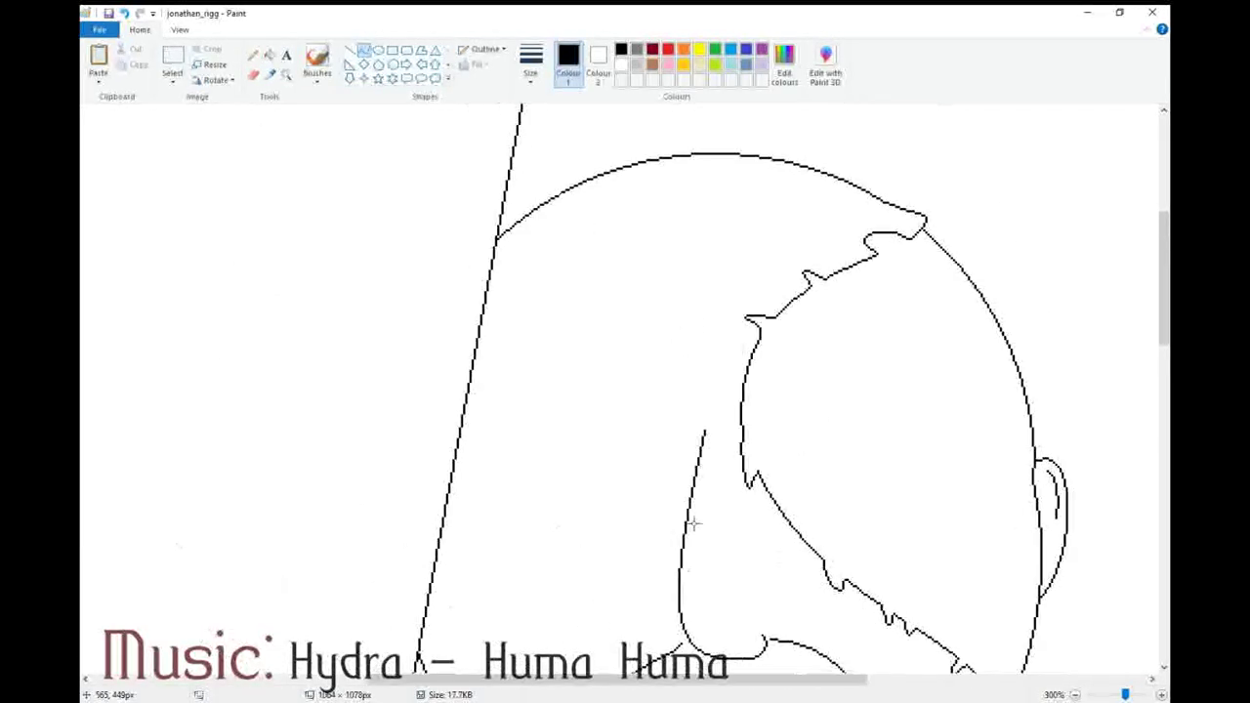
pyautogui.moveTo(547, 181)
pyautogui.mouseDown()
pyautogui.moveTo(516, 266)
pyautogui.moveTo(467, 295)
pyautogui.mouseUp()
pyautogui.click(560, 232)
pyautogui.click(516, 282)
pyautogui.click(545, 184)
pyautogui.moveTo(518, 187); pyautogui.dragTo(568, 195)
pyautogui.click(253, 74)
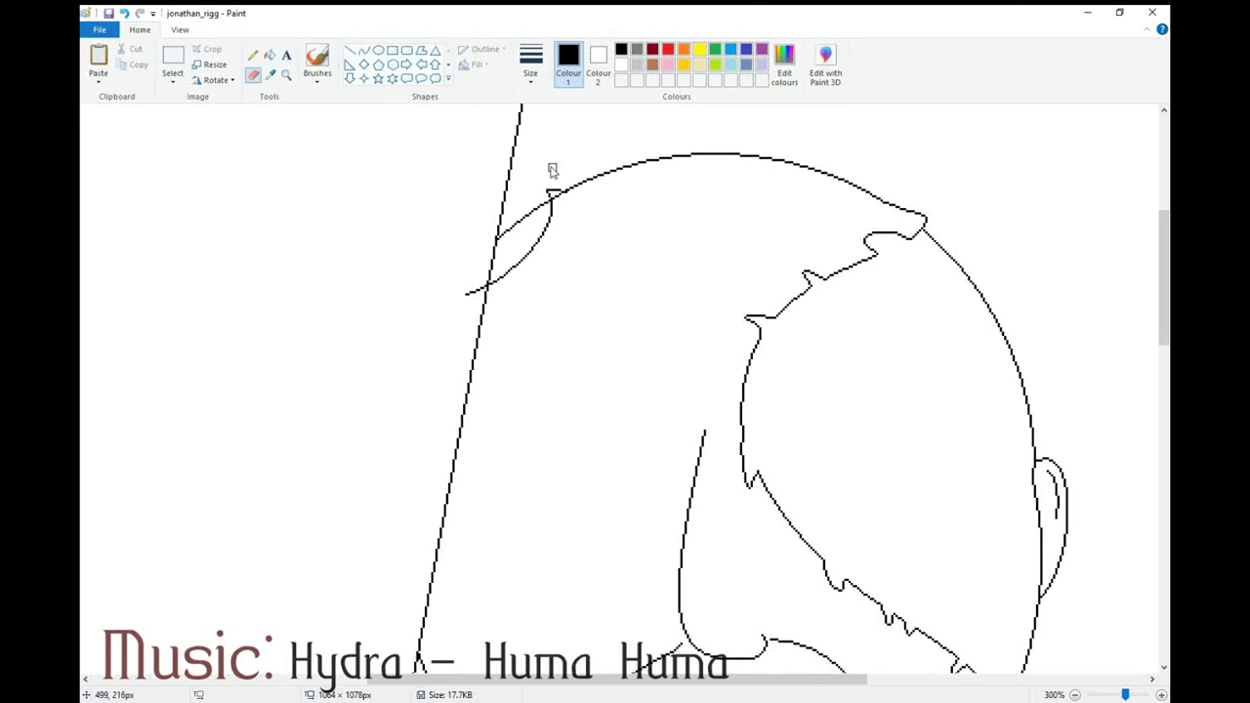
pyautogui.moveTo(483, 284); pyautogui.dragTo(469, 294)
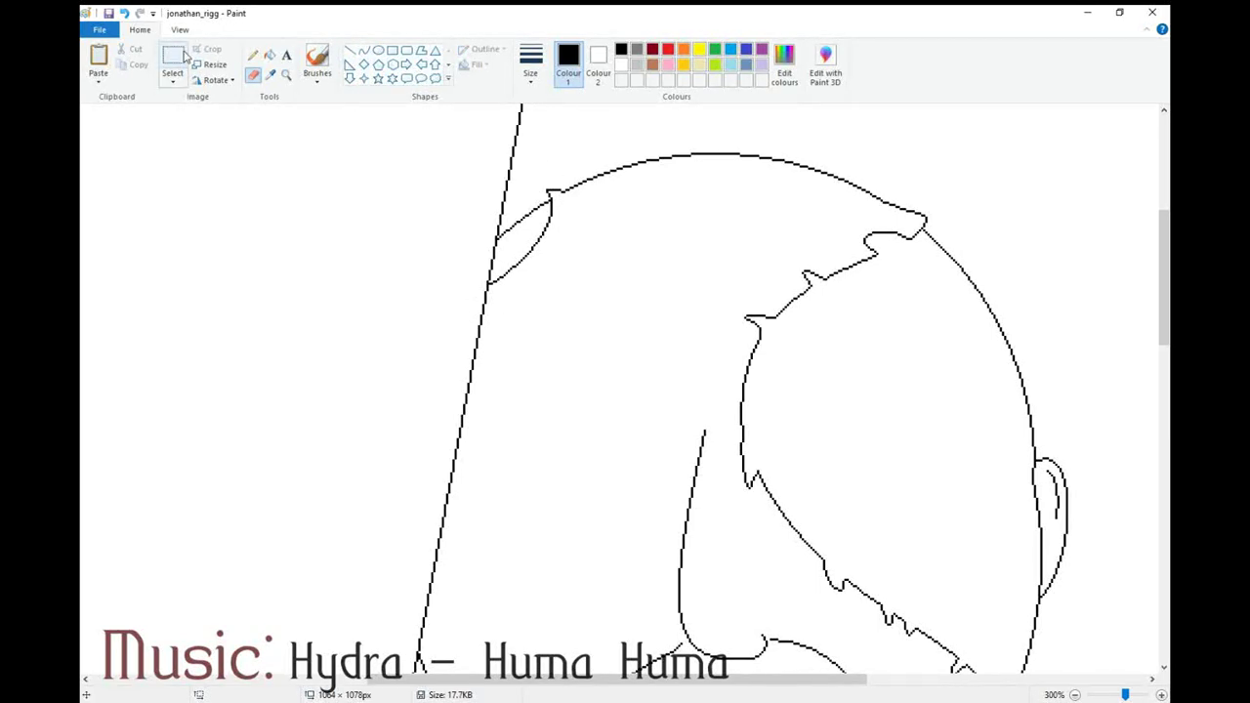
# Add two ragged bumps to the scalp patch's inner curve and erase the original curve segments behind them
pyautogui.click(286, 76)
pyautogui.click(463, 231)
pyautogui.click(463, 232)
pyautogui.click(254, 57)
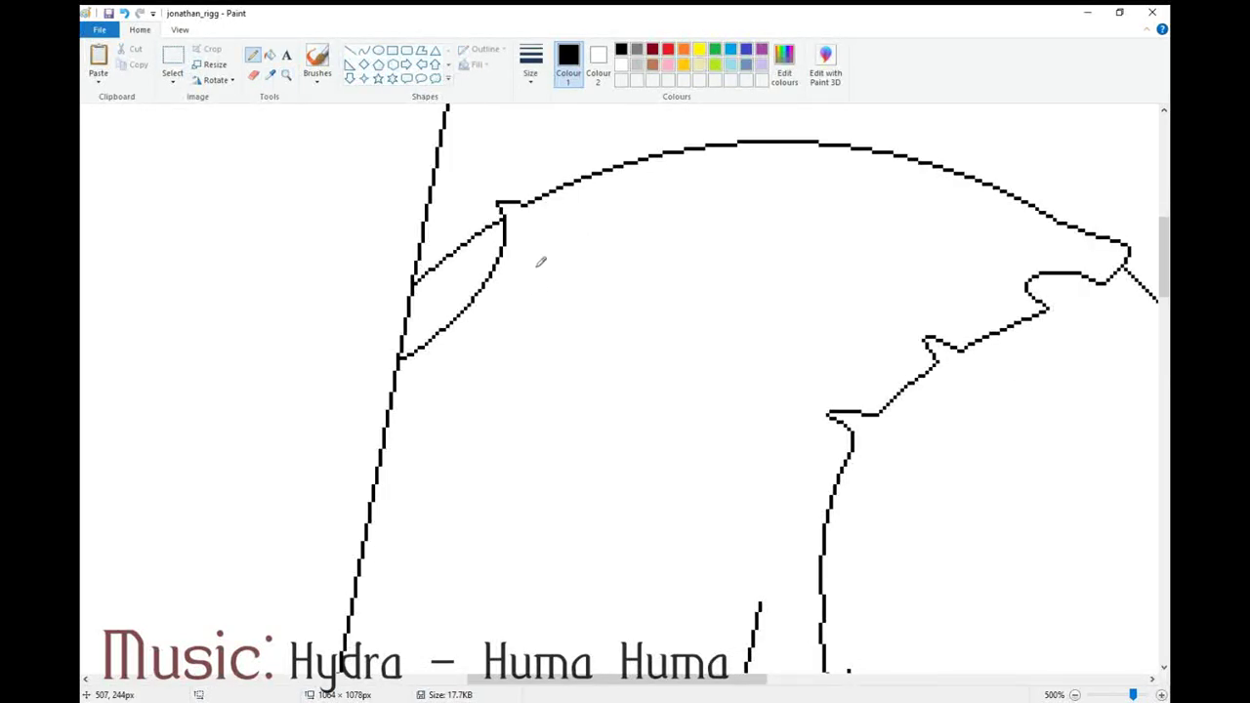
pyautogui.click(363, 50)
pyautogui.moveTo(503, 246); pyautogui.dragTo(493, 273)
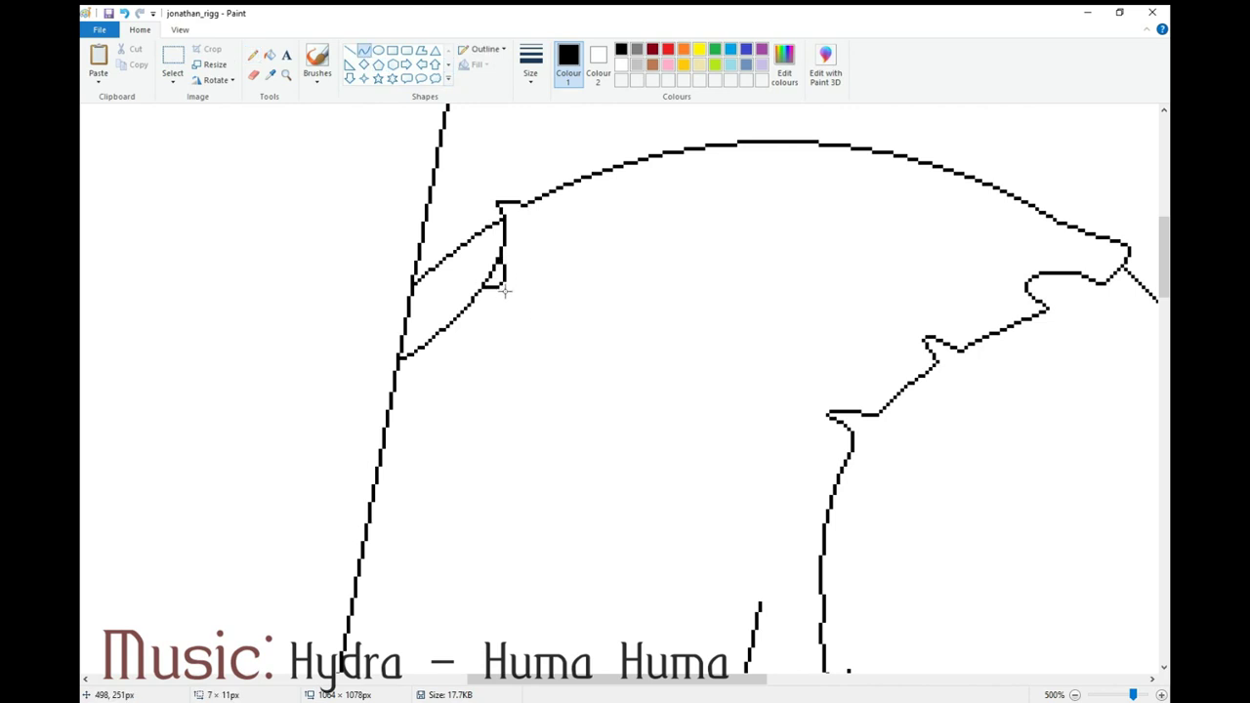
pyautogui.moveTo(466, 340); pyautogui.dragTo(450, 333)
pyautogui.click(253, 55)
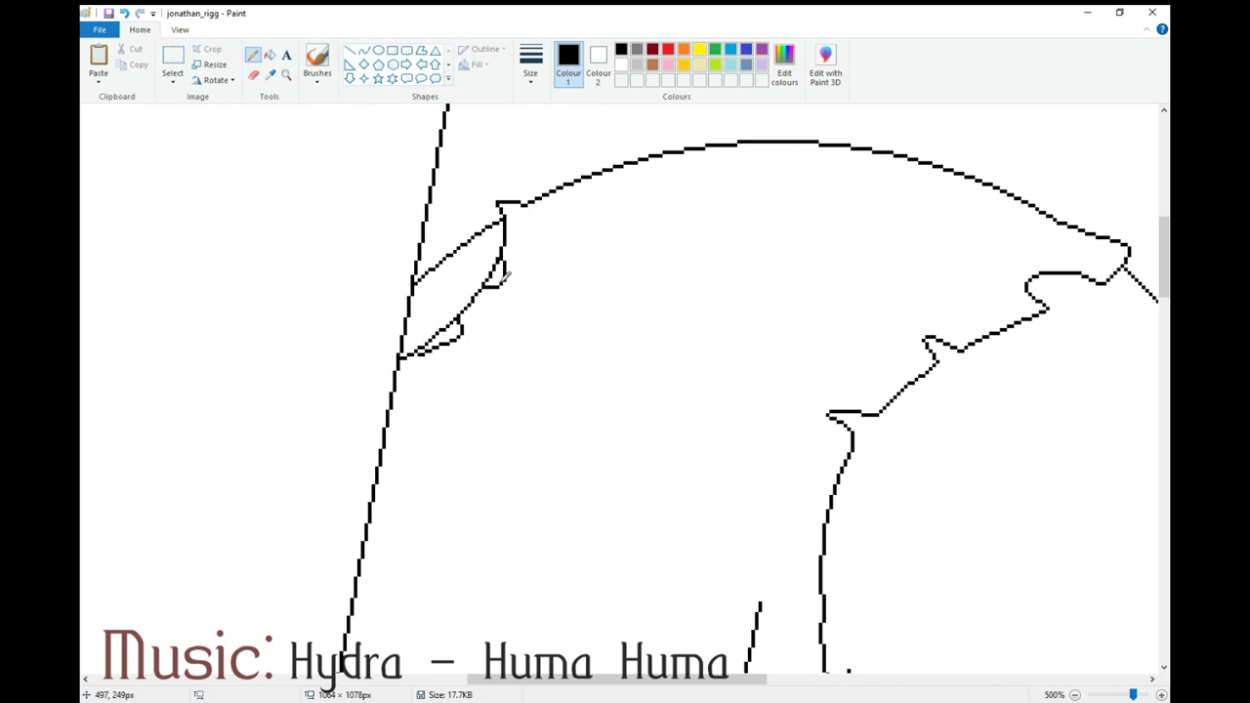
pyautogui.click(253, 78)
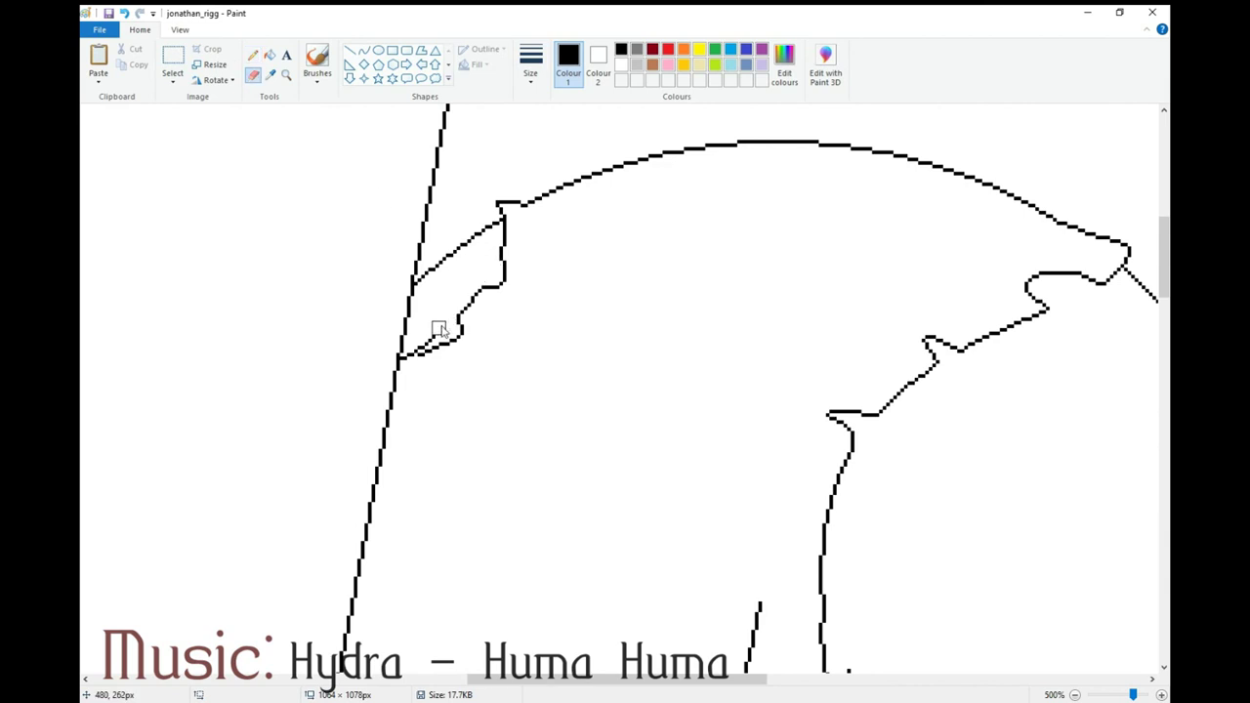
pyautogui.moveTo(415, 348); pyautogui.dragTo(438, 334)
pyautogui.click(253, 55)
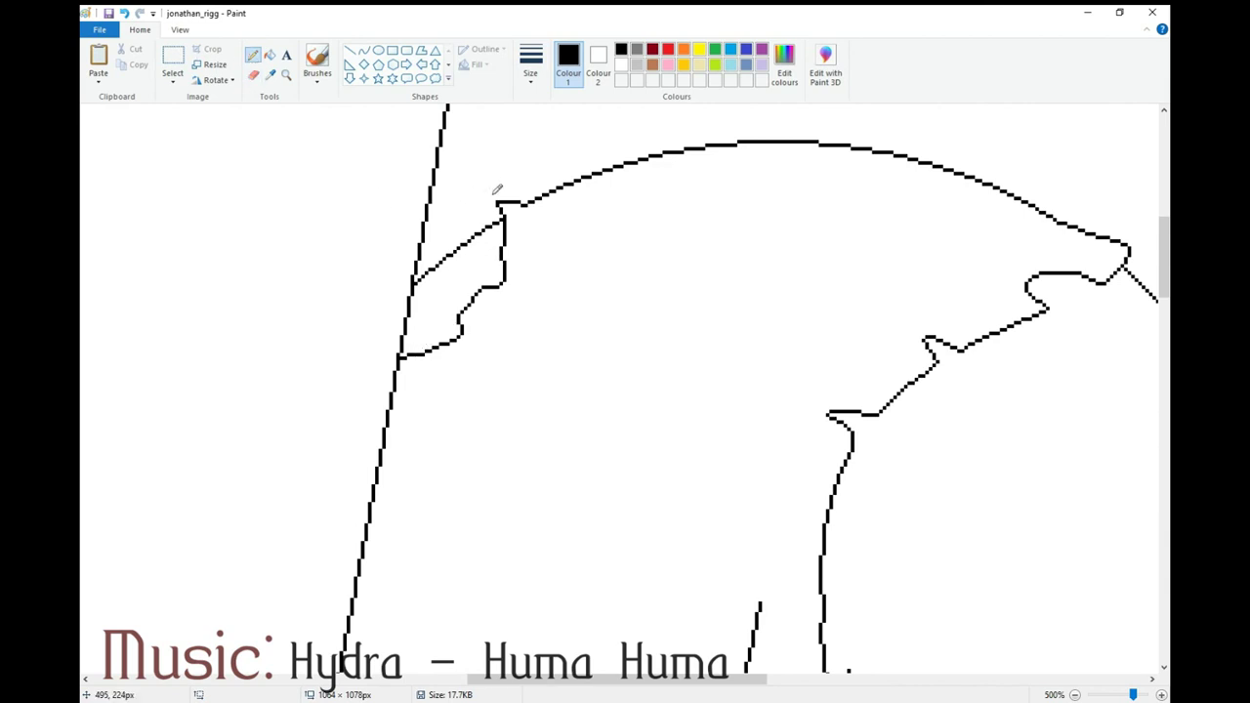
# Draw the arched upper edge of a large eye outline, about 92 px wide, inside the ragged face area
pyautogui.scroll(-8, 705, 302)
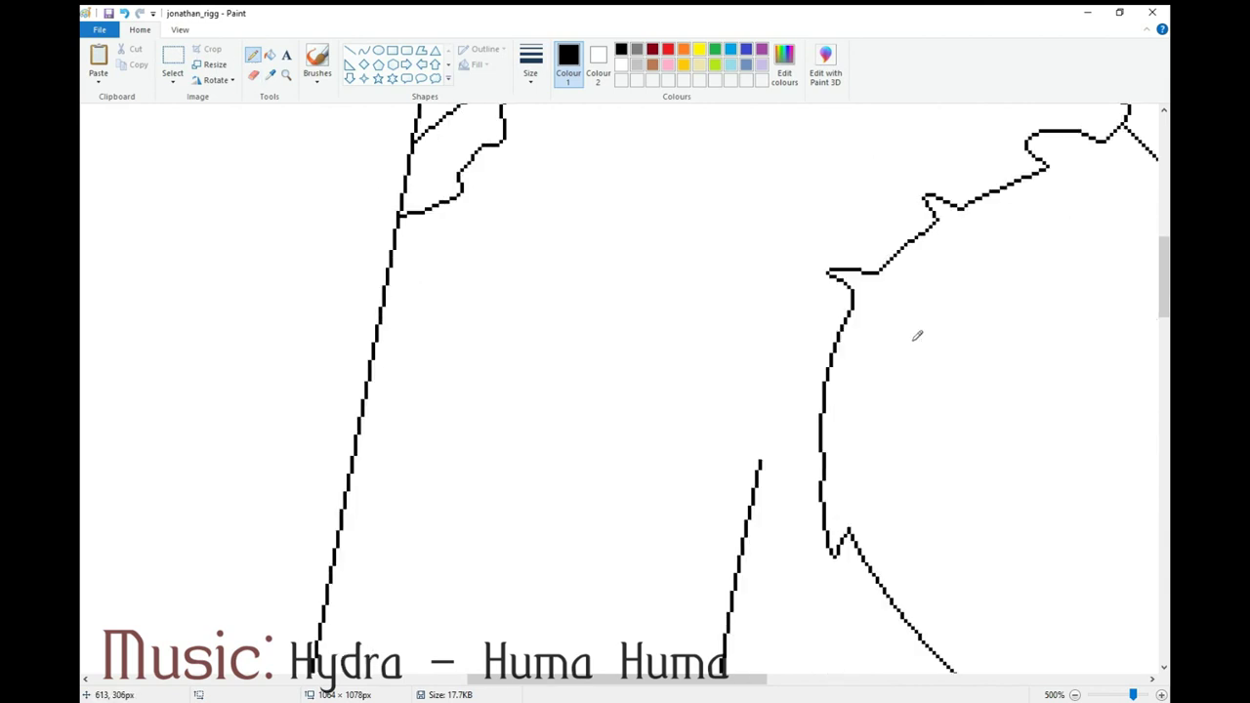
pyautogui.click(1075, 694)
pyautogui.click(1075, 695)
pyautogui.moveTo(1165, 337); pyautogui.dragTo(1163, 279)
pyautogui.click(363, 50)
pyautogui.moveTo(576, 291); pyautogui.dragTo(758, 291)
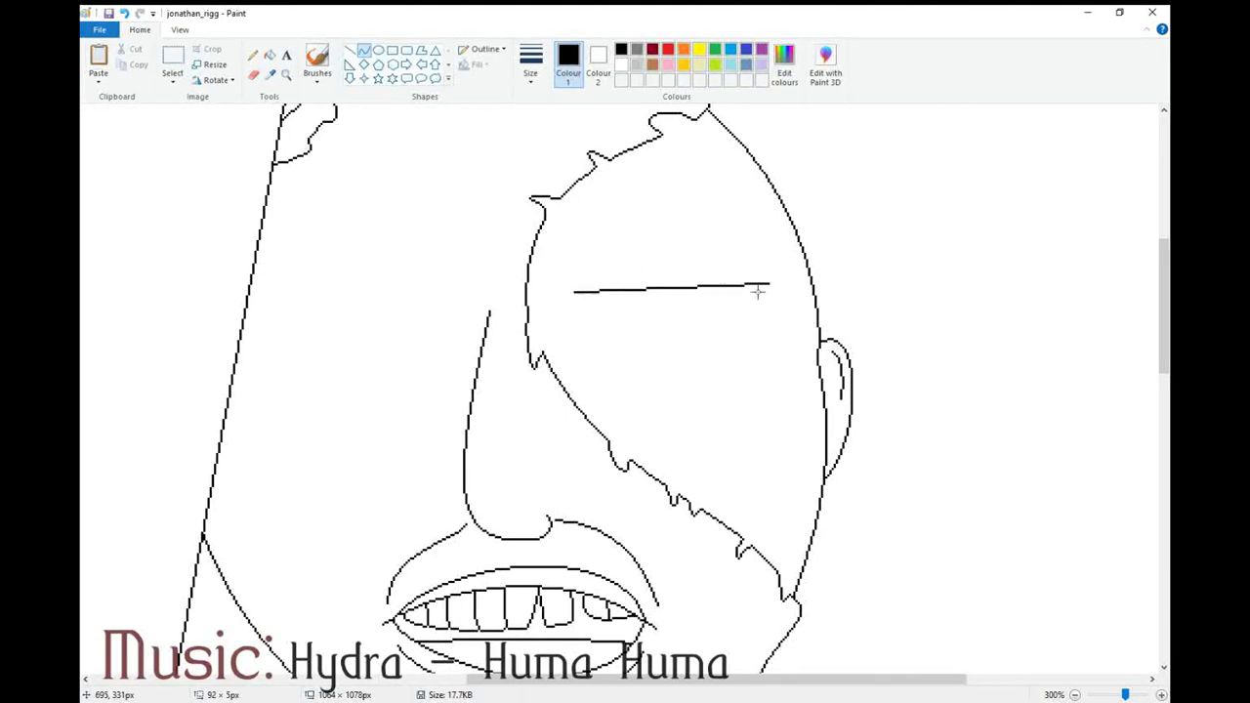
pyautogui.moveTo(595, 285); pyautogui.dragTo(603, 242)
pyautogui.moveTo(735, 254); pyautogui.dragTo(752, 242)
# Close the large eye outline with curved sides that meet at a blunt low point beneath the arch
pyautogui.moveTo(770, 284); pyautogui.dragTo(656, 395)
pyautogui.moveTo(768, 312)
pyautogui.mouseDown()
pyautogui.moveTo(793, 318)
pyautogui.moveTo(778, 368)
pyautogui.mouseUp()
pyautogui.moveTo(700, 354); pyautogui.dragTo(709, 377)
pyautogui.moveTo(715, 395); pyautogui.dragTo(714, 388)
pyautogui.moveTo(655, 334); pyautogui.dragTo(667, 334)
pyautogui.moveTo(574, 292)
pyautogui.mouseDown()
pyautogui.moveTo(661, 381)
pyautogui.moveTo(615, 392)
pyautogui.moveTo(597, 382)
pyautogui.mouseUp()
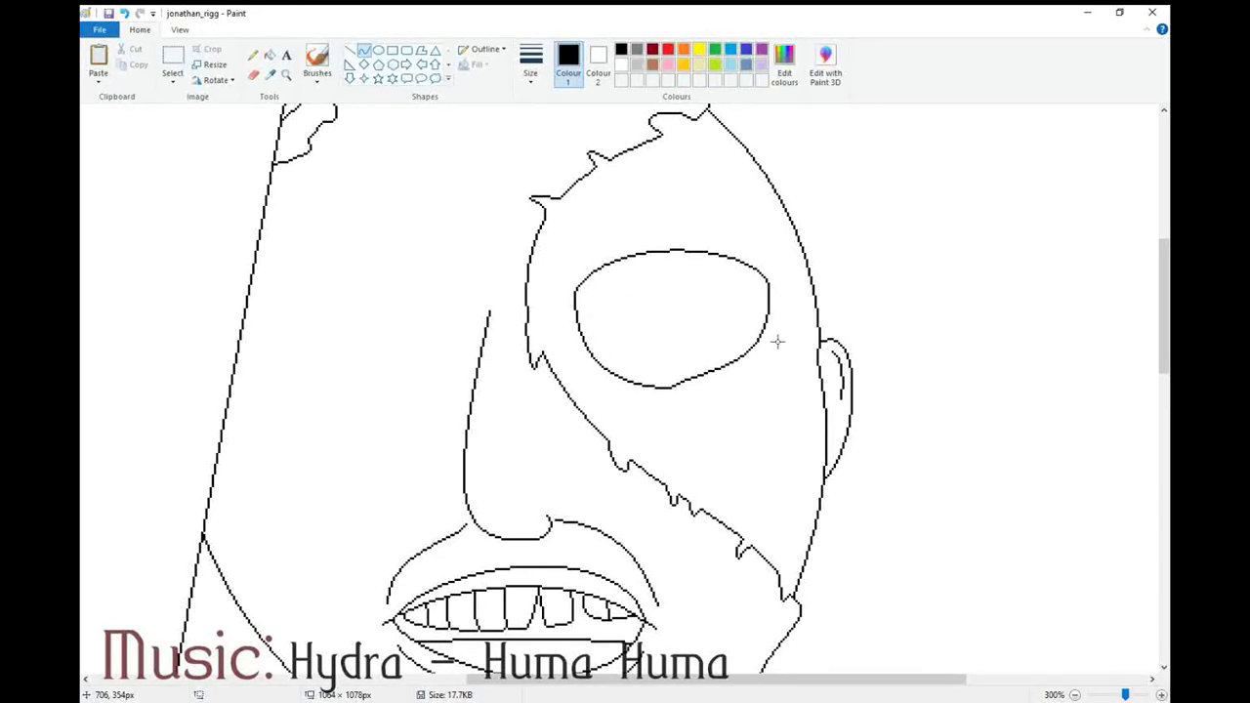
# Draw an inward-bulging curve on the head outline just above the ear and tidy where it joins the outline
pyautogui.moveTo(808, 291); pyautogui.dragTo(788, 312)
pyautogui.moveTo(788, 312)
pyautogui.mouseDown()
pyautogui.moveTo(787, 344)
pyautogui.moveTo(803, 355)
pyautogui.moveTo(797, 318)
pyautogui.moveTo(807, 327)
pyautogui.mouseUp()
pyautogui.click(863, 325)
pyautogui.click(285, 74)
pyautogui.click(612, 251)
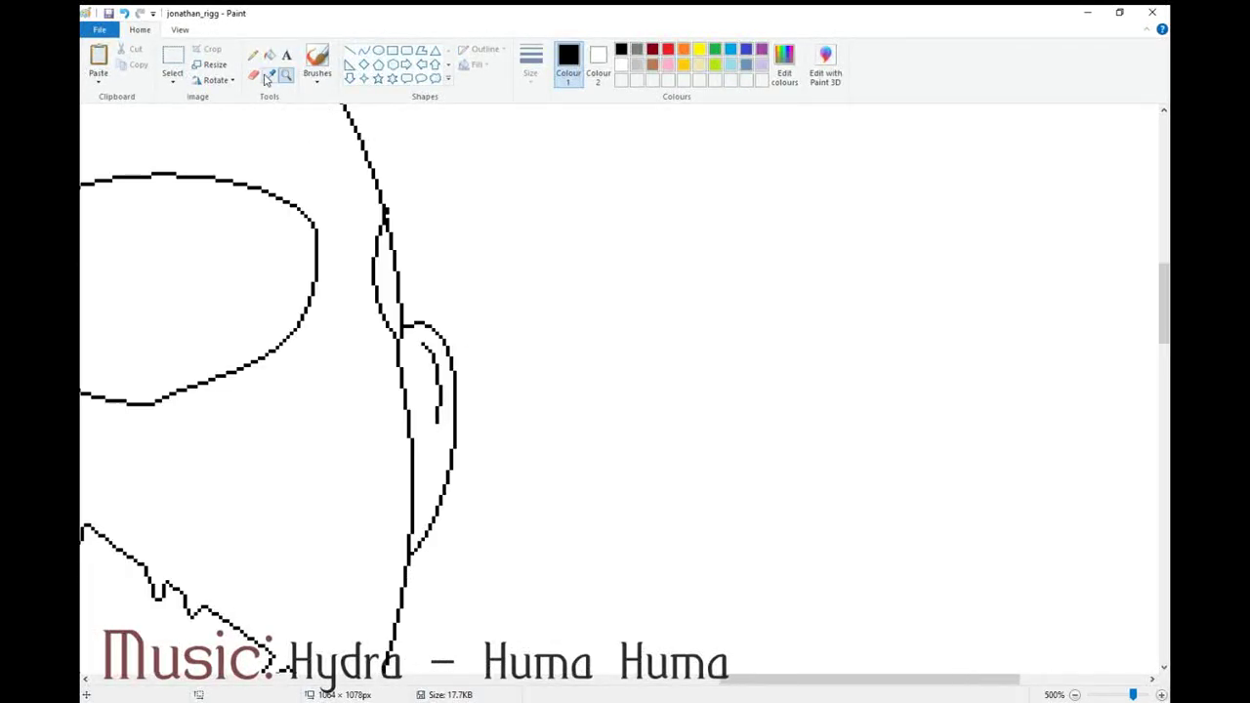
pyautogui.moveTo(391, 216); pyautogui.dragTo(403, 325)
pyautogui.click(363, 50)
pyautogui.click(124, 14)
pyautogui.click(257, 75)
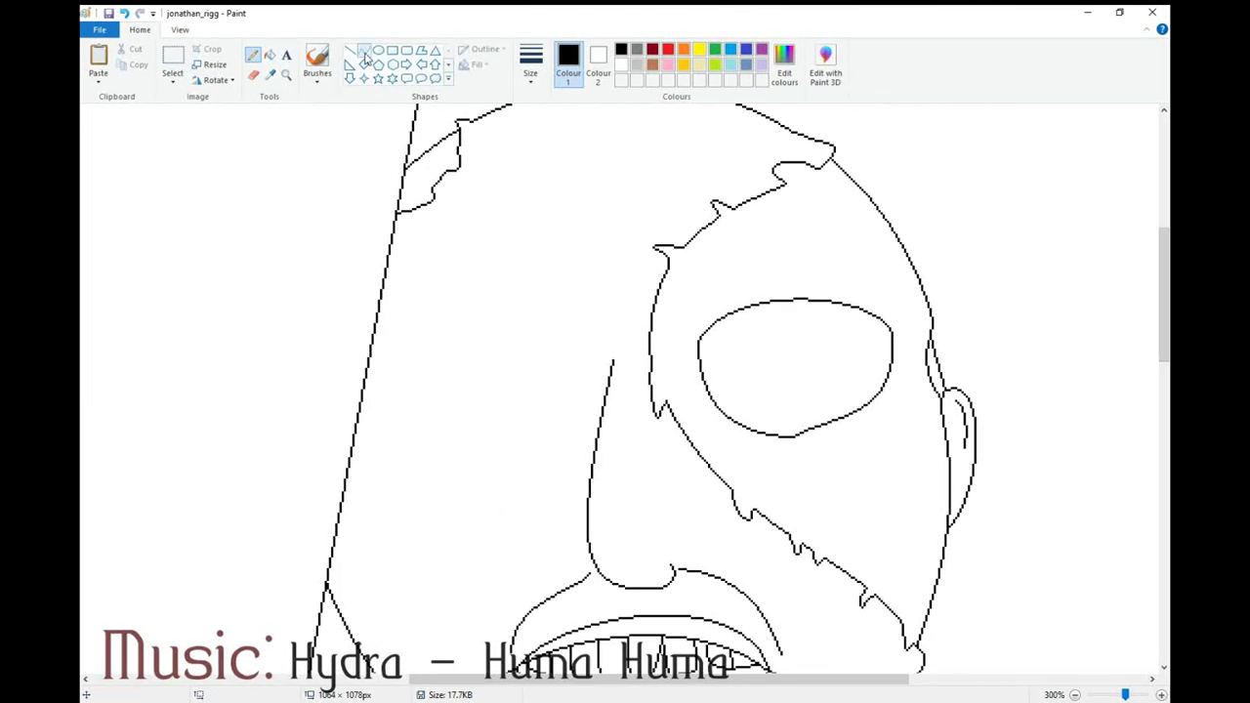
# Draw the other eye with a sloping upper lid and a rounded lower lid, trimming both at the slanted edge
pyautogui.moveTo(537, 341); pyautogui.dragTo(355, 290)
pyautogui.click(478, 350)
pyautogui.moveTo(431, 260); pyautogui.dragTo(448, 273)
pyautogui.click(452, 401)
pyautogui.moveTo(533, 342); pyautogui.dragTo(358, 349)
pyautogui.click(528, 399)
pyautogui.click(361, 403)
pyautogui.click(253, 74)
pyautogui.moveTo(362, 366); pyautogui.dragTo(358, 349)
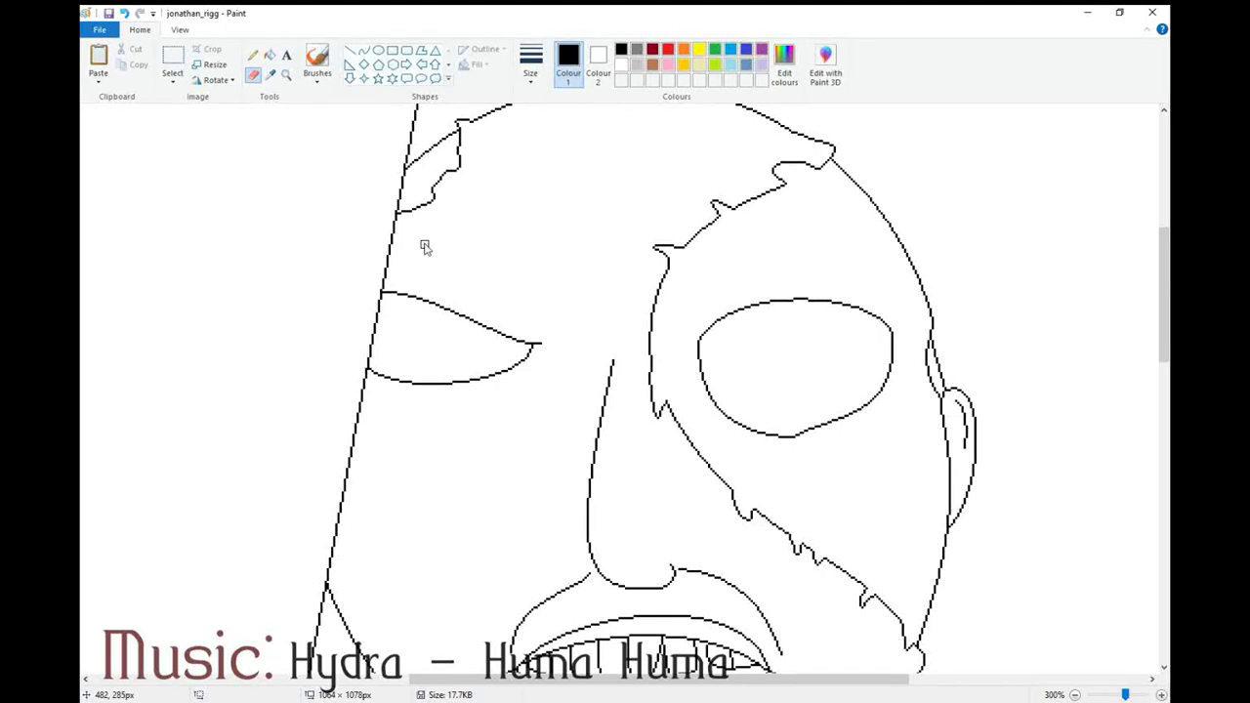
# Draw the eyebrow's lower line above the half-cut eye, sloping down from the slanted edge toward the nose
pyautogui.click(363, 50)
pyautogui.moveTo(379, 256); pyautogui.dragTo(553, 309)
pyautogui.click(479, 257)
pyautogui.click(512, 326)
pyautogui.moveTo(465, 320); pyautogui.dragTo(464, 305)
pyautogui.moveTo(458, 306); pyautogui.dragTo(444, 305)
pyautogui.moveTo(537, 278); pyautogui.dragTo(543, 278)
pyautogui.moveTo(466, 278); pyautogui.dragTo(469, 284)
pyautogui.moveTo(548, 299)
pyautogui.mouseDown()
pyautogui.moveTo(472, 254)
pyautogui.moveTo(366, 233)
pyautogui.mouseUp()
pyautogui.click(459, 249)
pyautogui.click(463, 248)
pyautogui.click(124, 14)
# Draw the eyebrow's upper line, curving from beyond the slanted edge down to the lower line's inner end
pyautogui.moveTo(549, 296); pyautogui.dragTo(463, 209)
pyautogui.click(515, 296)
pyautogui.moveTo(444, 295); pyautogui.dragTo(445, 291)
pyautogui.click(583, 318)
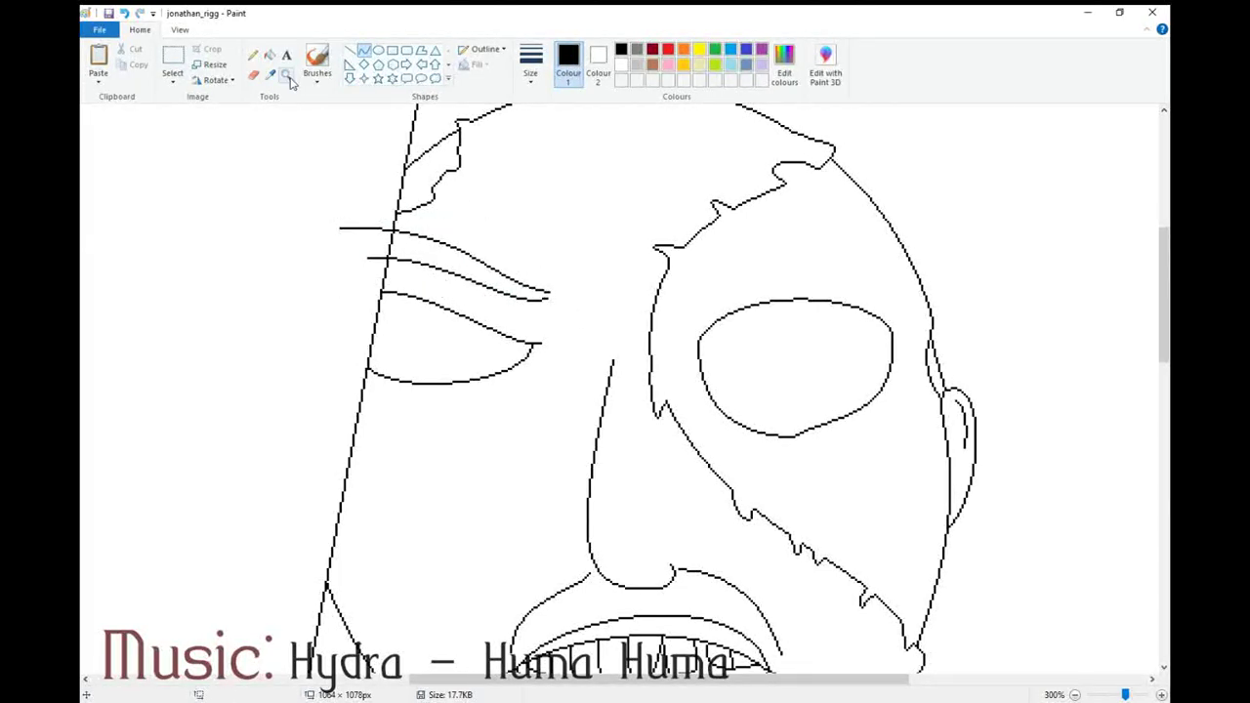
# Trim the eyebrow lines at the slanted edge and close the inner tip, with a short crease beside it
pyautogui.click(288, 78)
pyautogui.click(680, 370)
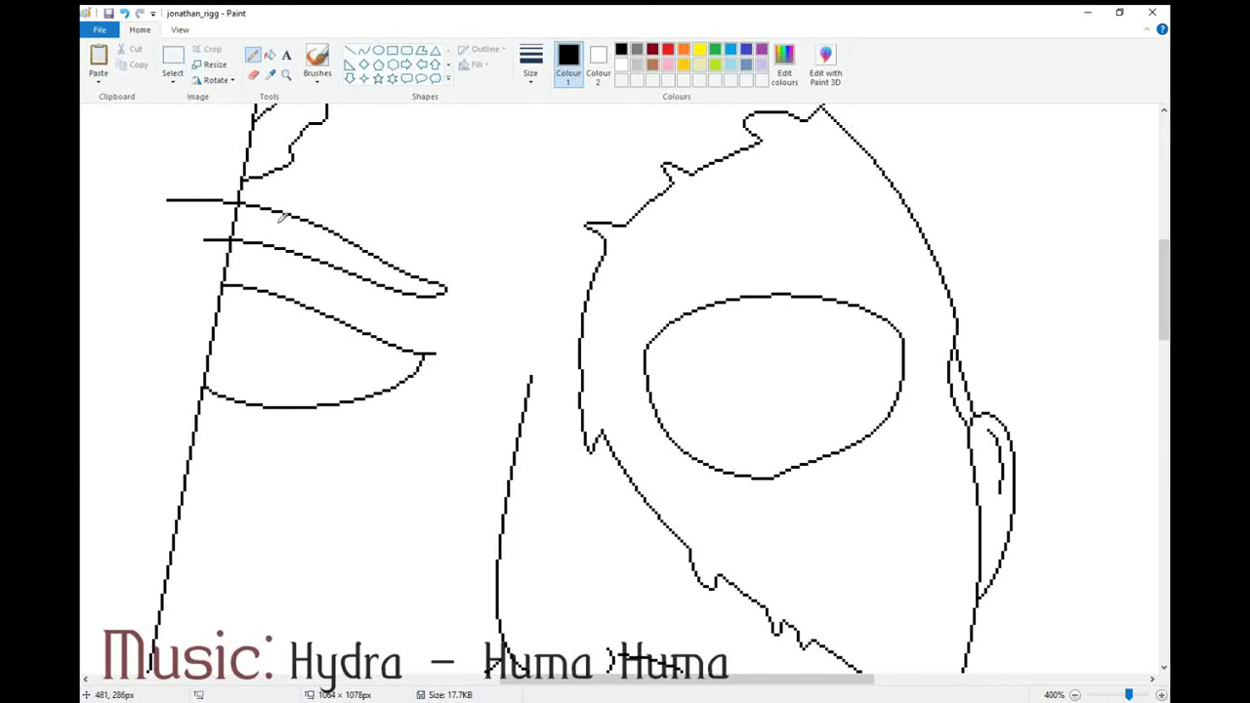
pyautogui.moveTo(232, 202); pyautogui.dragTo(166, 202)
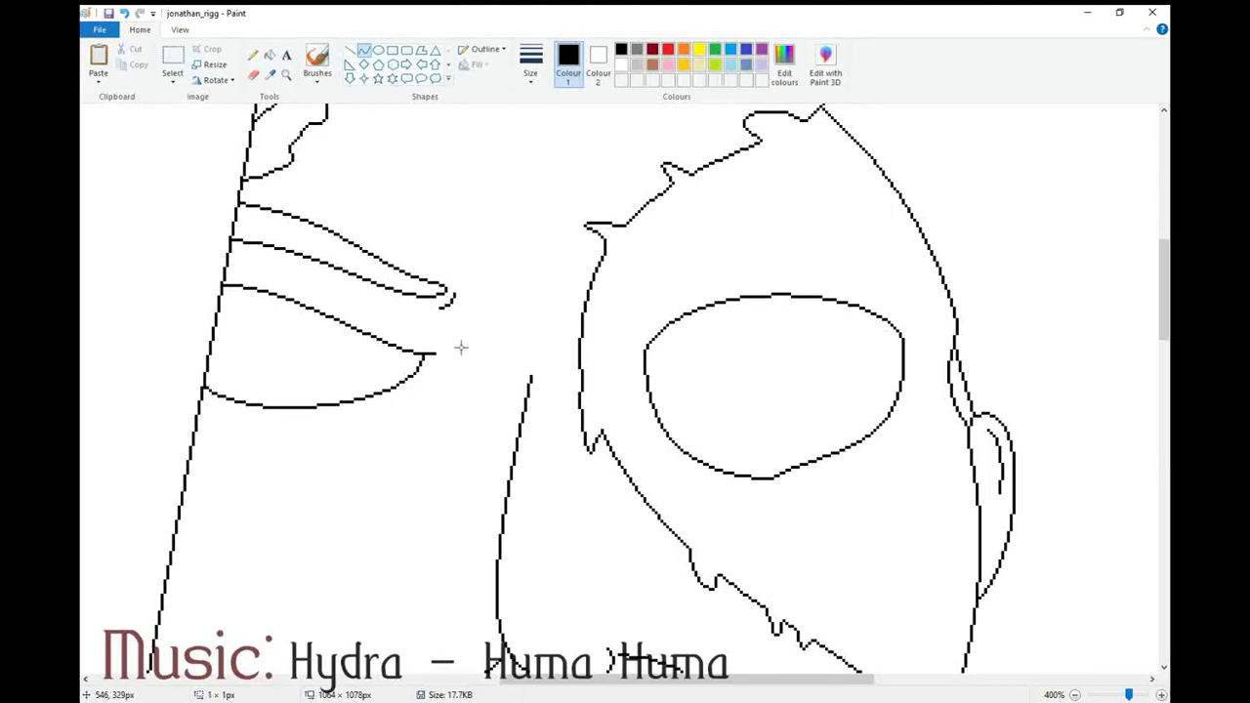
# Draw a second eyelid line just beneath the upper lid and a short tick at the eye's inner corner
pyautogui.moveTo(212, 293); pyautogui.dragTo(424, 357)
pyautogui.moveTo(285, 314); pyautogui.dragTo(278, 297)
pyautogui.moveTo(330, 338); pyautogui.dragTo(349, 362)
pyautogui.click(167, 265)
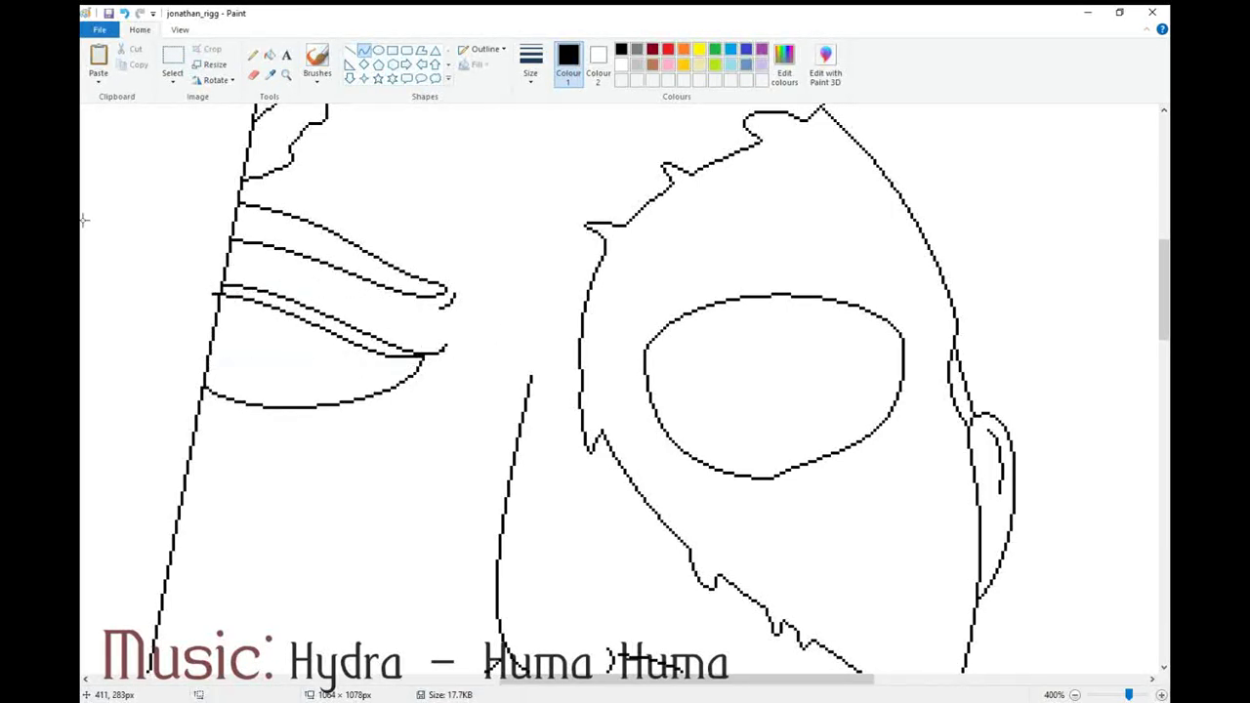
# Move the inner-corner tick closer to the eye and erase the eyelid line's overshoot past the slanted edge
pyautogui.click(172, 59)
pyautogui.moveTo(427, 339); pyautogui.dragTo(456, 374)
pyautogui.moveTo(445, 355); pyautogui.dragTo(443, 355)
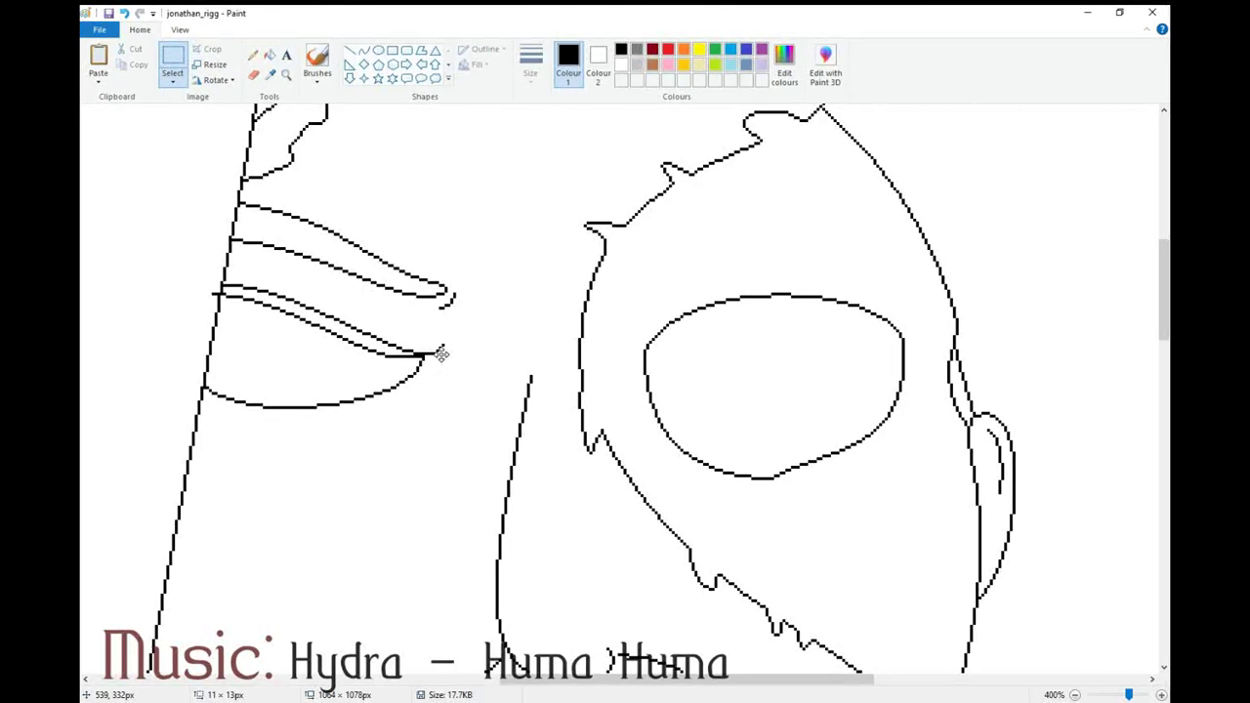
pyautogui.click(253, 75)
pyautogui.click(214, 292)
pyautogui.scroll(-3, 468, 396)
pyautogui.scroll(3, 469, 397)
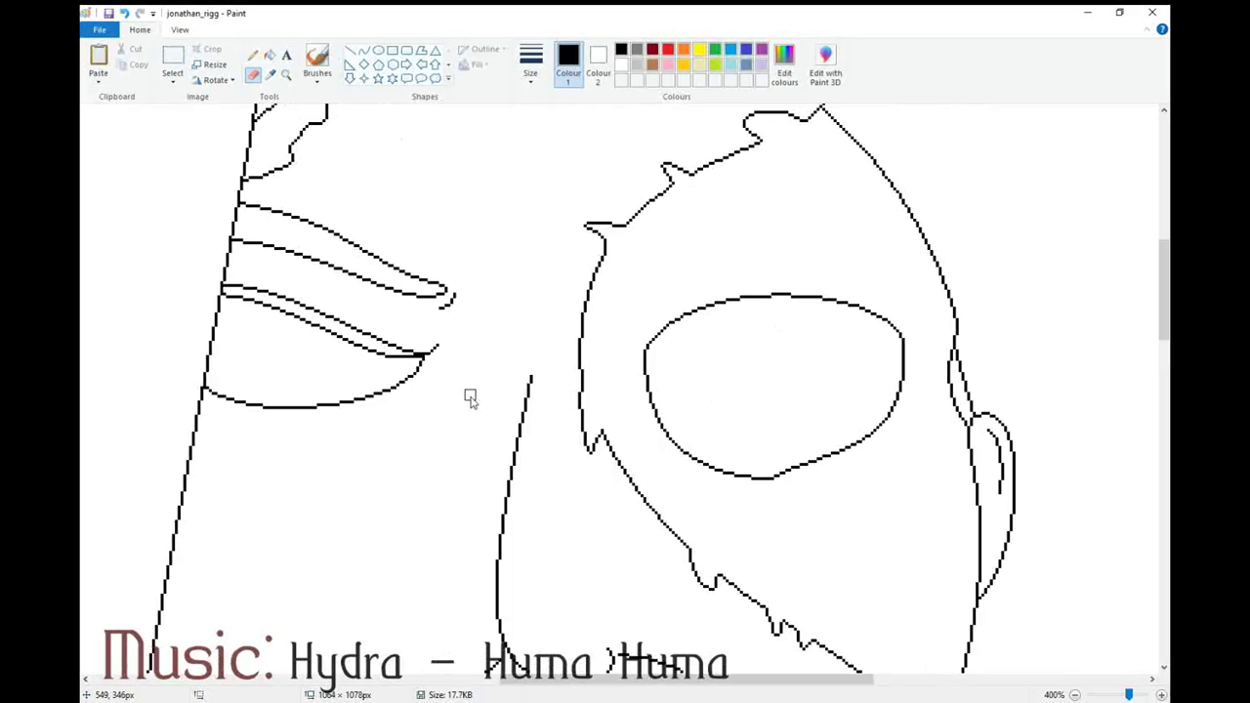
pyautogui.scroll(-3, 469, 397)
pyautogui.scroll(2, 470, 398)
pyautogui.scroll(-3, 416, 399)
pyautogui.scroll(2, 416, 400)
pyautogui.scroll(-2, 416, 400)
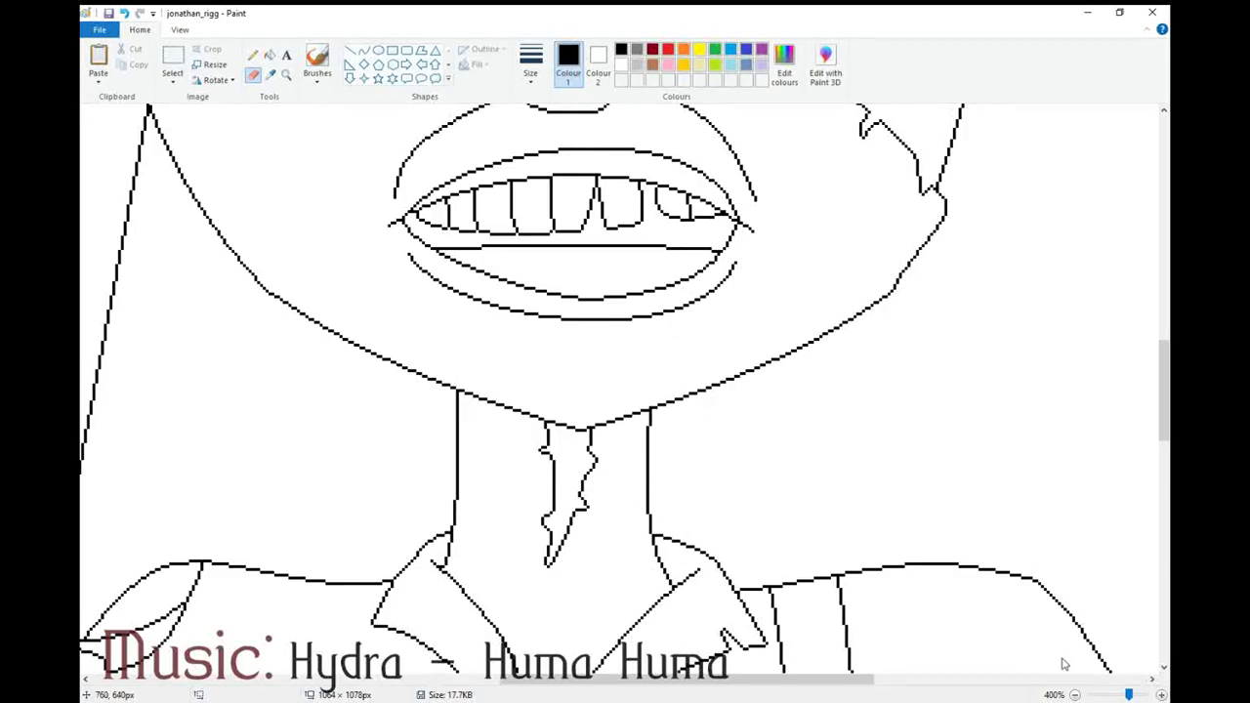
pyautogui.click(1075, 696)
pyautogui.scroll(3, 570, 436)
pyautogui.click(363, 49)
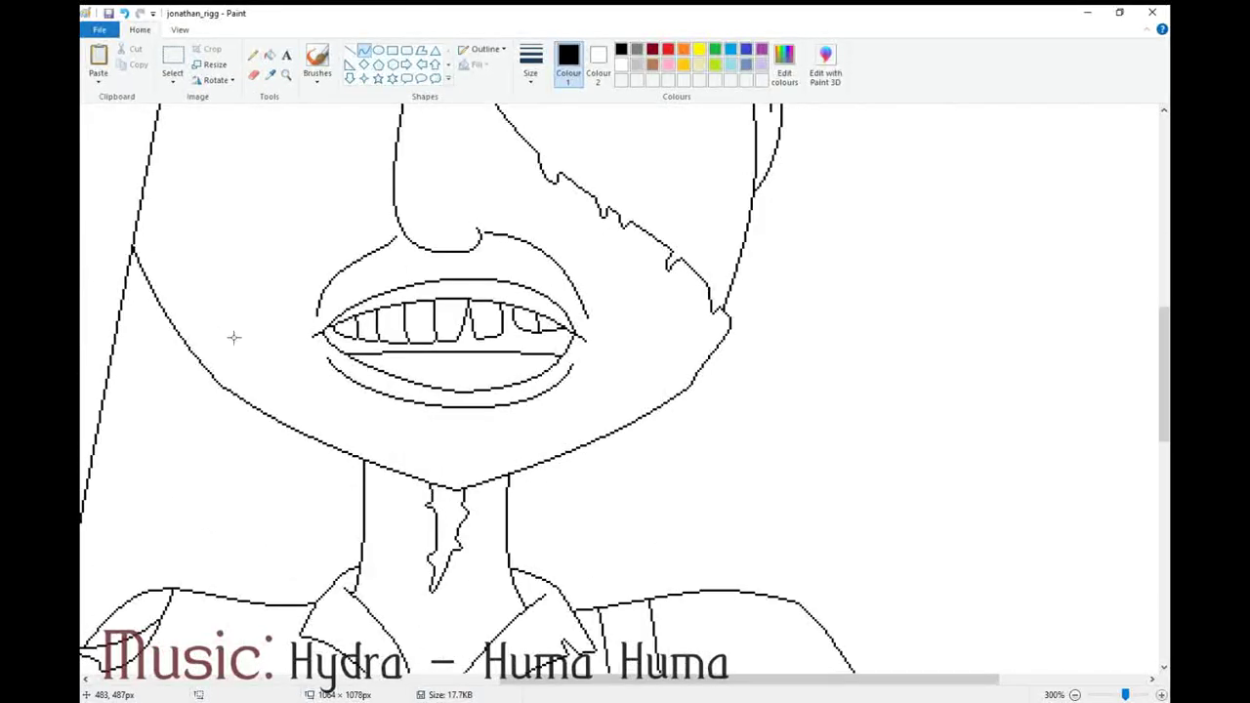
# Draw a pointed beard tuft hanging from each side of the jaw with curved outer edges and short inner edges
pyautogui.moveTo(139, 263); pyautogui.dragTo(200, 433)
pyautogui.click(742, 359)
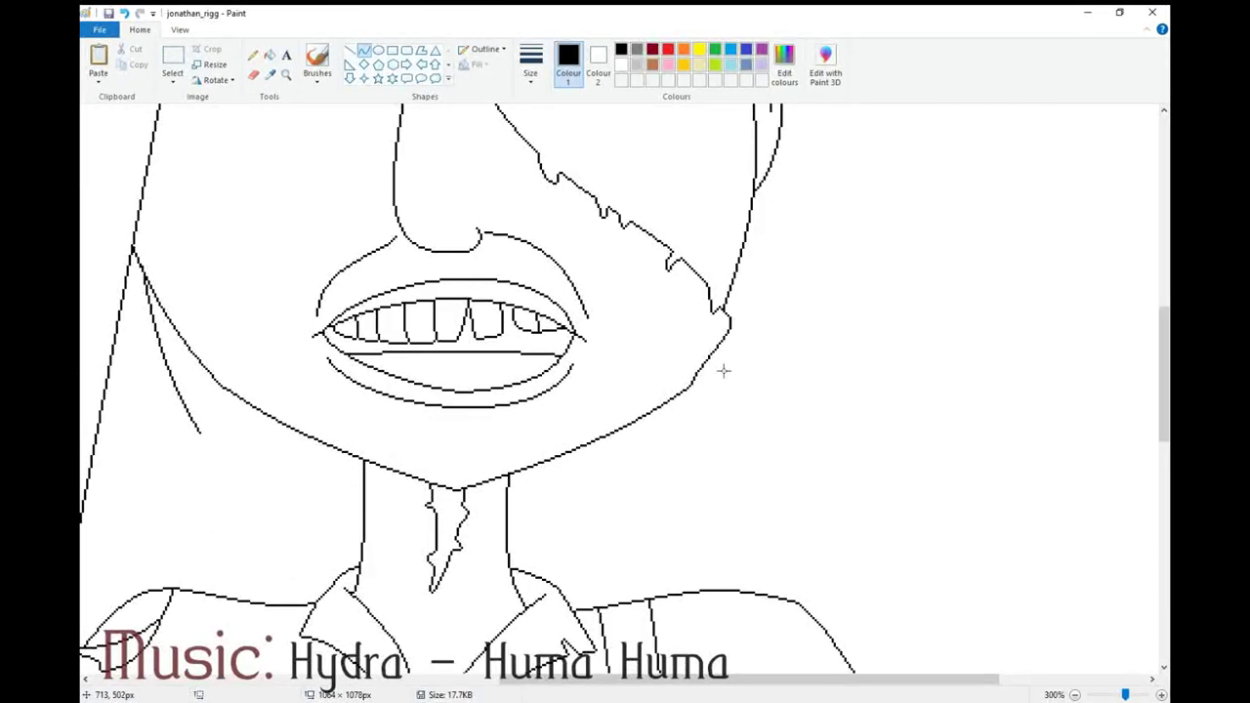
pyautogui.moveTo(703, 364); pyautogui.dragTo(648, 474)
pyautogui.moveTo(681, 418)
pyautogui.mouseDown()
pyautogui.moveTo(693, 414)
pyautogui.moveTo(676, 453)
pyautogui.moveTo(646, 473)
pyautogui.mouseUp()
pyautogui.click(748, 419)
pyautogui.click(760, 417)
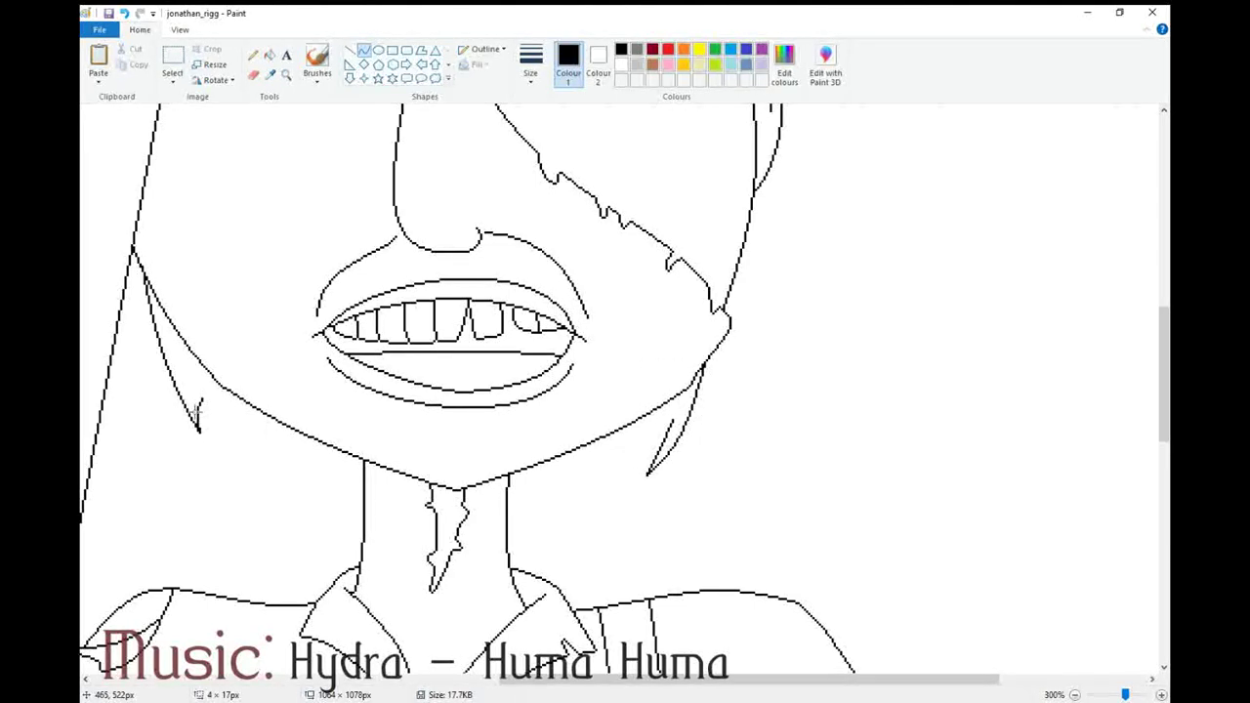
# Draw the beard's lower edge as two curves beneath the jaw, running from each tuft to the middle of the neck
pyautogui.moveTo(200, 404); pyautogui.dragTo(452, 506)
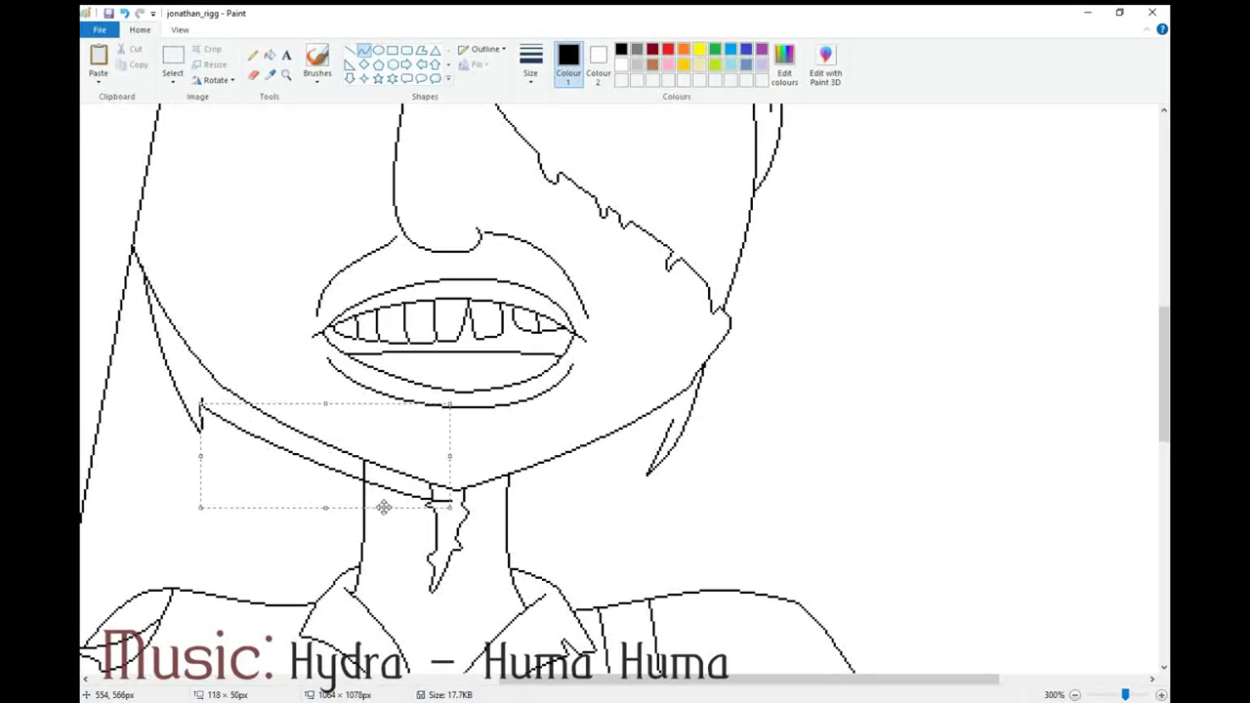
pyautogui.click(552, 475)
pyautogui.moveTo(673, 420); pyautogui.dragTo(457, 502)
pyautogui.moveTo(616, 454); pyautogui.dragTo(561, 498)
pyautogui.click(407, 423)
# Draw two curved lines just above the existing jawline, from the tufts' upper ends to a point above the chin
pyautogui.moveTo(143, 277)
pyautogui.mouseDown()
pyautogui.moveTo(239, 374)
pyautogui.moveTo(454, 471)
pyautogui.mouseUp()
pyautogui.click(699, 361)
pyautogui.moveTo(700, 361); pyautogui.dragTo(454, 472)
pyautogui.click(844, 436)
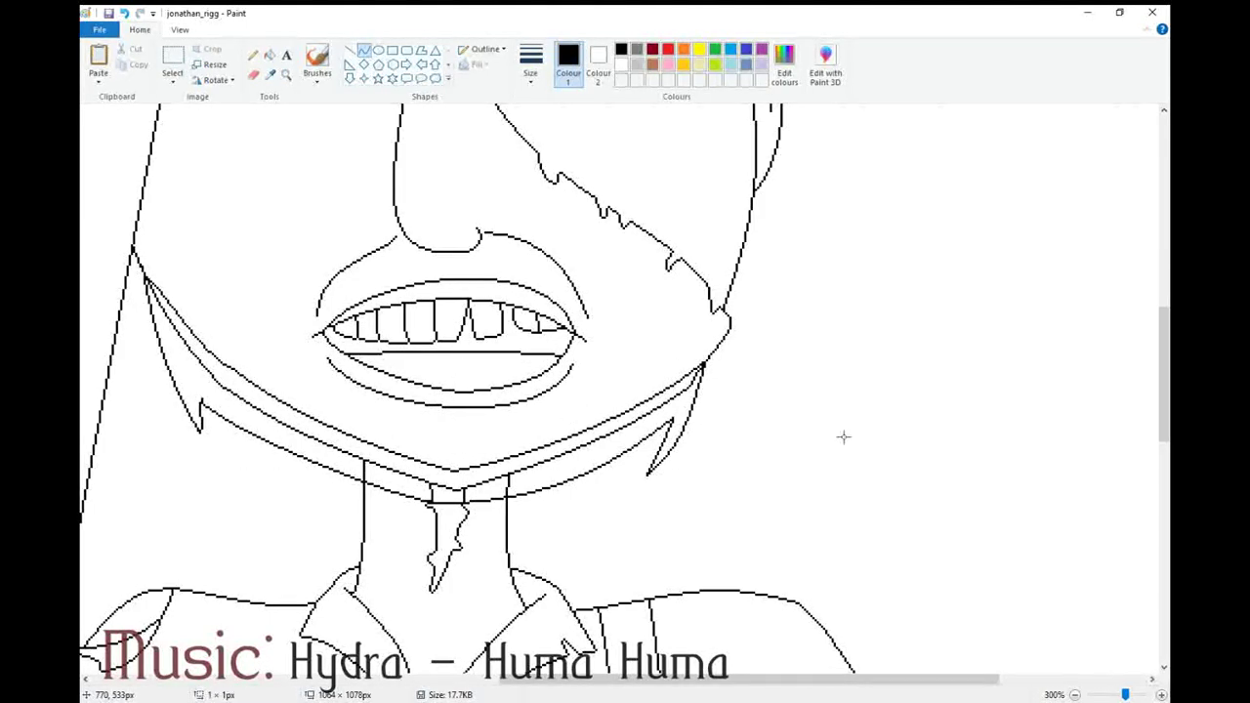
# Clean up the left tuft's tip and erase the old jawline and neck lines inside the beard
pyautogui.click(207, 344)
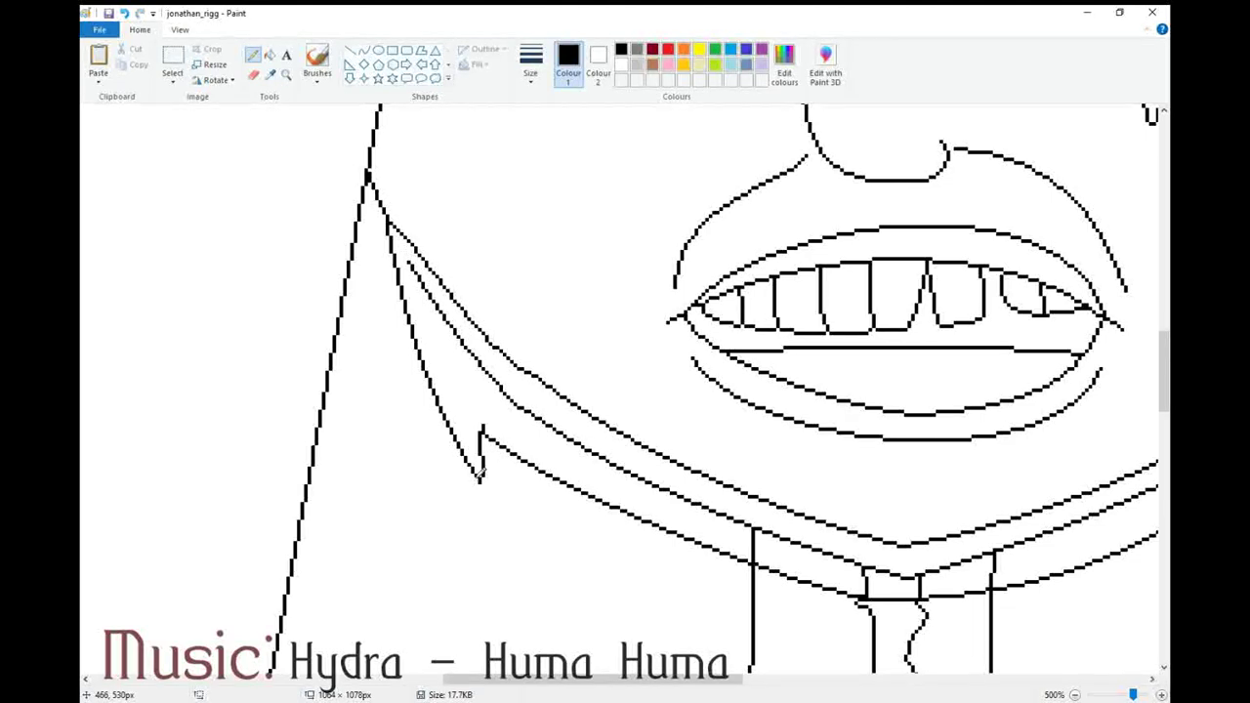
pyautogui.hotkey('ctrl', 'z')
pyautogui.click(482, 480)
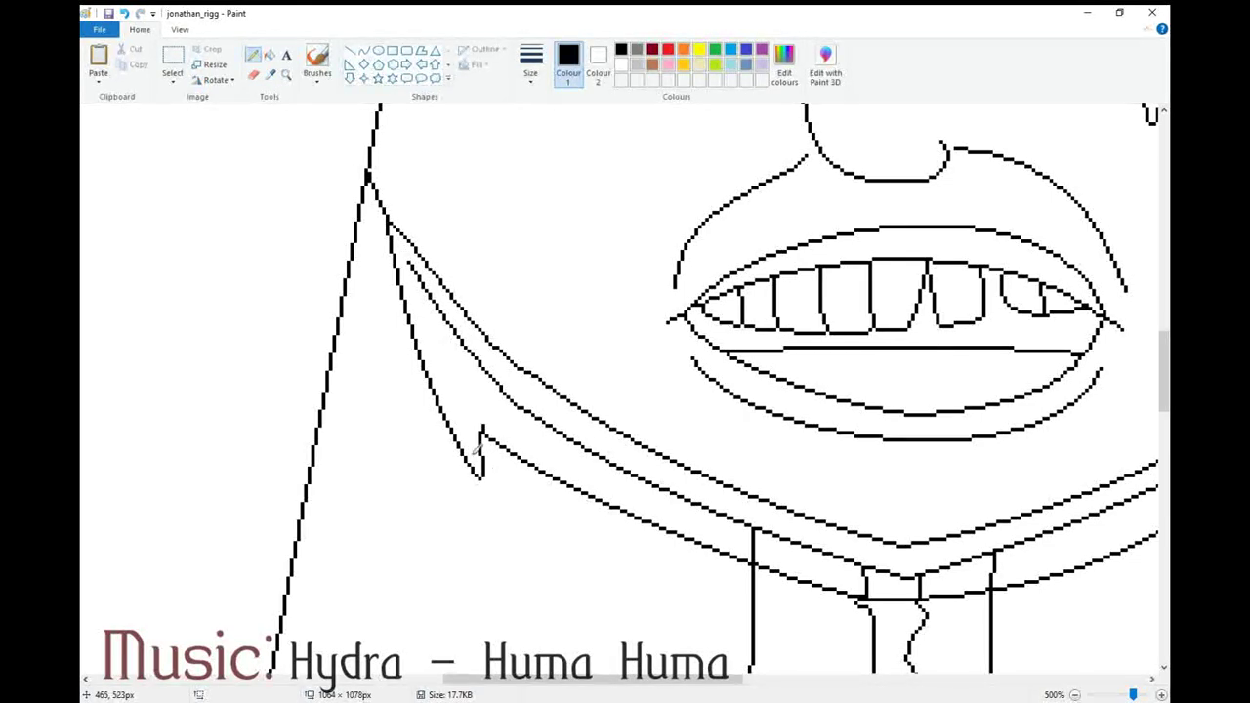
pyautogui.click(254, 75)
pyautogui.moveTo(410, 256)
pyautogui.mouseDown()
pyautogui.moveTo(469, 343)
pyautogui.moveTo(404, 268)
pyautogui.moveTo(698, 491)
pyautogui.moveTo(758, 557)
pyautogui.moveTo(621, 470)
pyautogui.mouseUp()
pyautogui.moveTo(672, 681); pyautogui.dragTo(760, 681)
pyautogui.moveTo(453, 534)
pyautogui.mouseDown()
pyautogui.moveTo(550, 591)
pyautogui.moveTo(545, 571)
pyautogui.mouseUp()
pyautogui.moveTo(989, 386)
pyautogui.mouseDown()
pyautogui.moveTo(927, 447)
pyautogui.moveTo(613, 580)
pyautogui.moveTo(677, 562)
pyautogui.mouseUp()
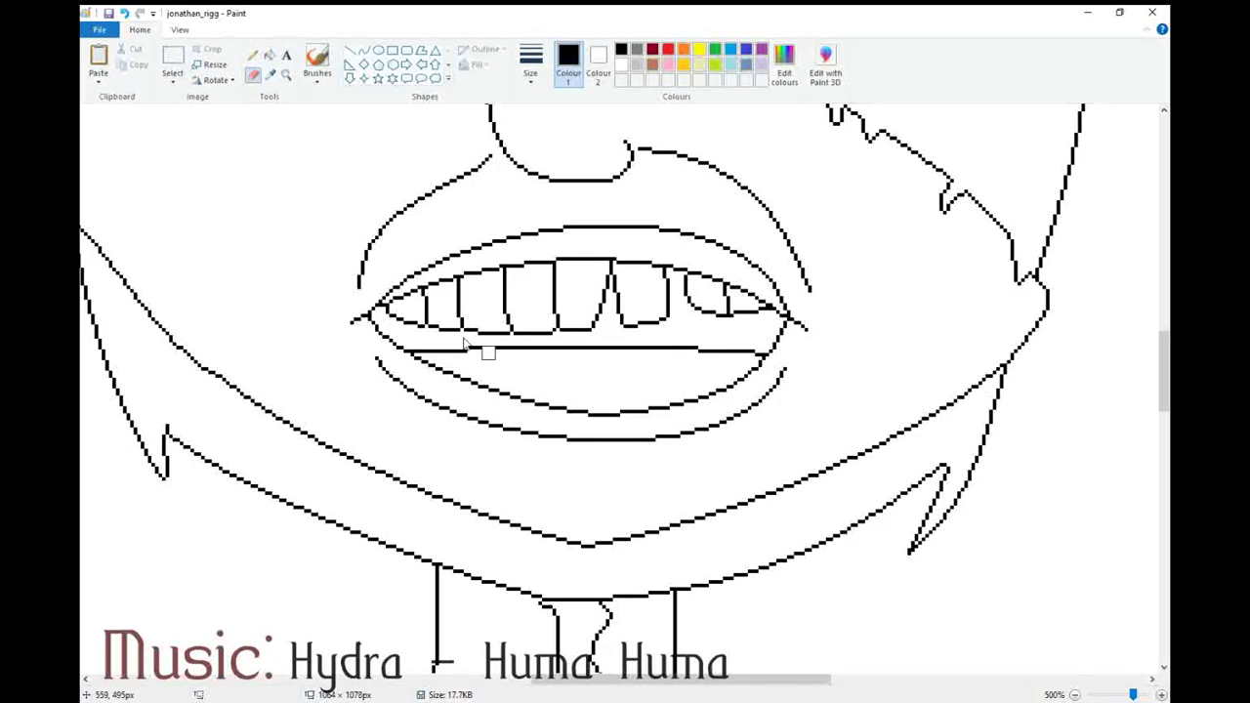
# Draw a small pointed tuft under the beard's lower edge at the left side of the neck
pyautogui.scroll(-3, 911, 550)
pyautogui.click(364, 50)
pyautogui.moveTo(324, 377); pyautogui.dragTo(423, 453)
pyautogui.moveTo(374, 414); pyautogui.dragTo(363, 421)
pyautogui.click(363, 421)
pyautogui.moveTo(405, 391); pyautogui.dragTo(425, 454)
pyautogui.doubleClick(418, 426)
# Draw a matching tuft at the right side of the neck and erase the beard's lower edge above both tufts
pyautogui.moveTo(800, 412); pyautogui.dragTo(657, 481)
pyautogui.moveTo(750, 441)
pyautogui.mouseDown()
pyautogui.moveTo(774, 442)
pyautogui.moveTo(653, 482)
pyautogui.mouseUp()
pyautogui.click(770, 443)
pyautogui.click(845, 458)
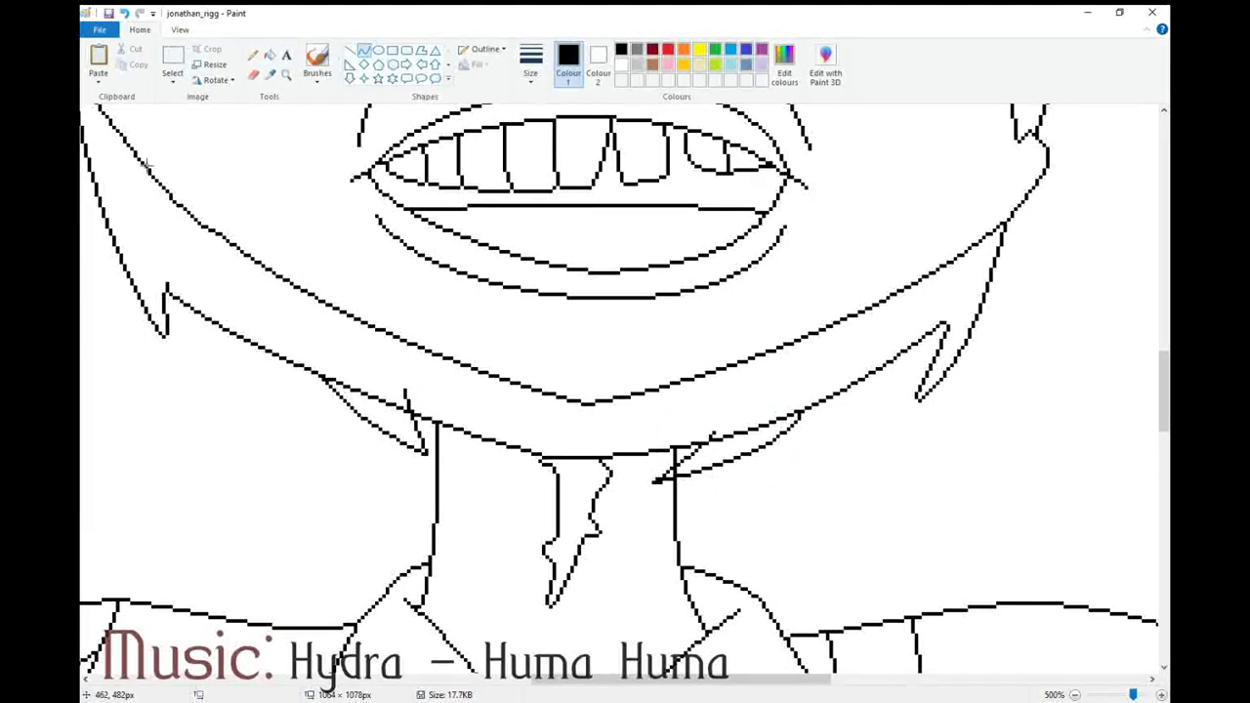
pyautogui.moveTo(343, 365)
pyautogui.mouseDown()
pyautogui.moveTo(349, 383)
pyautogui.moveTo(410, 420)
pyautogui.mouseUp()
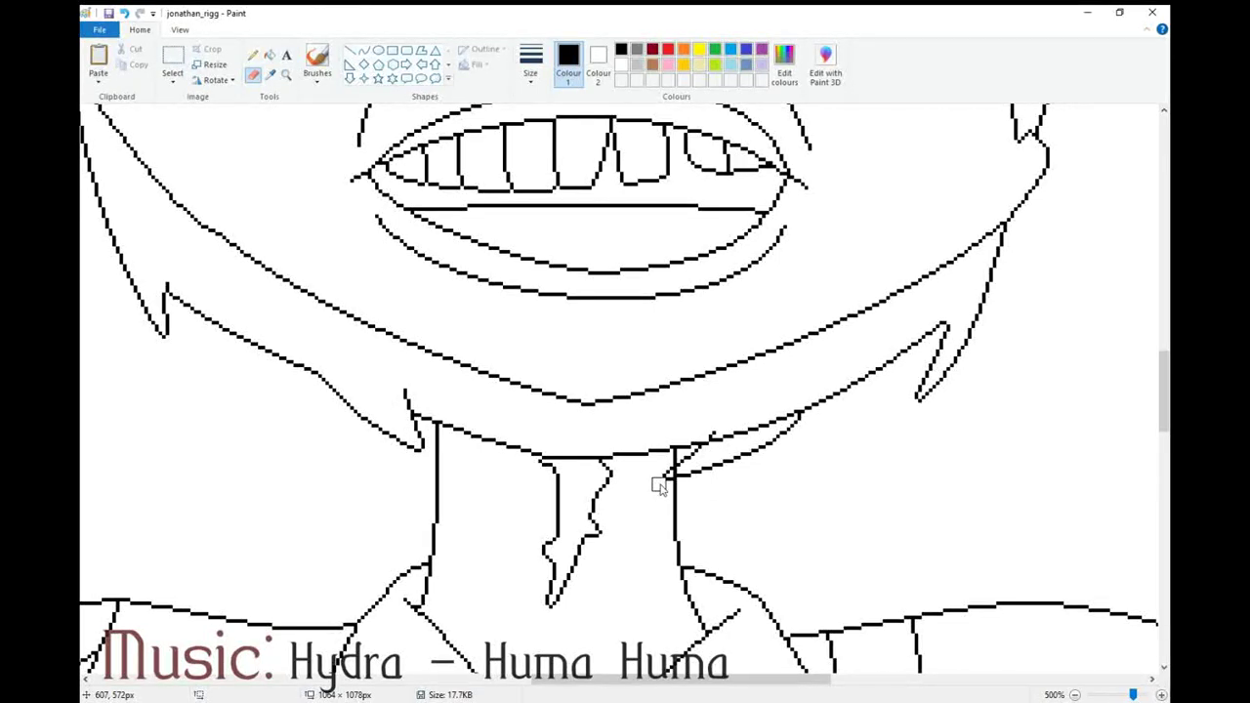
pyautogui.moveTo(720, 440); pyautogui.dragTo(790, 409)
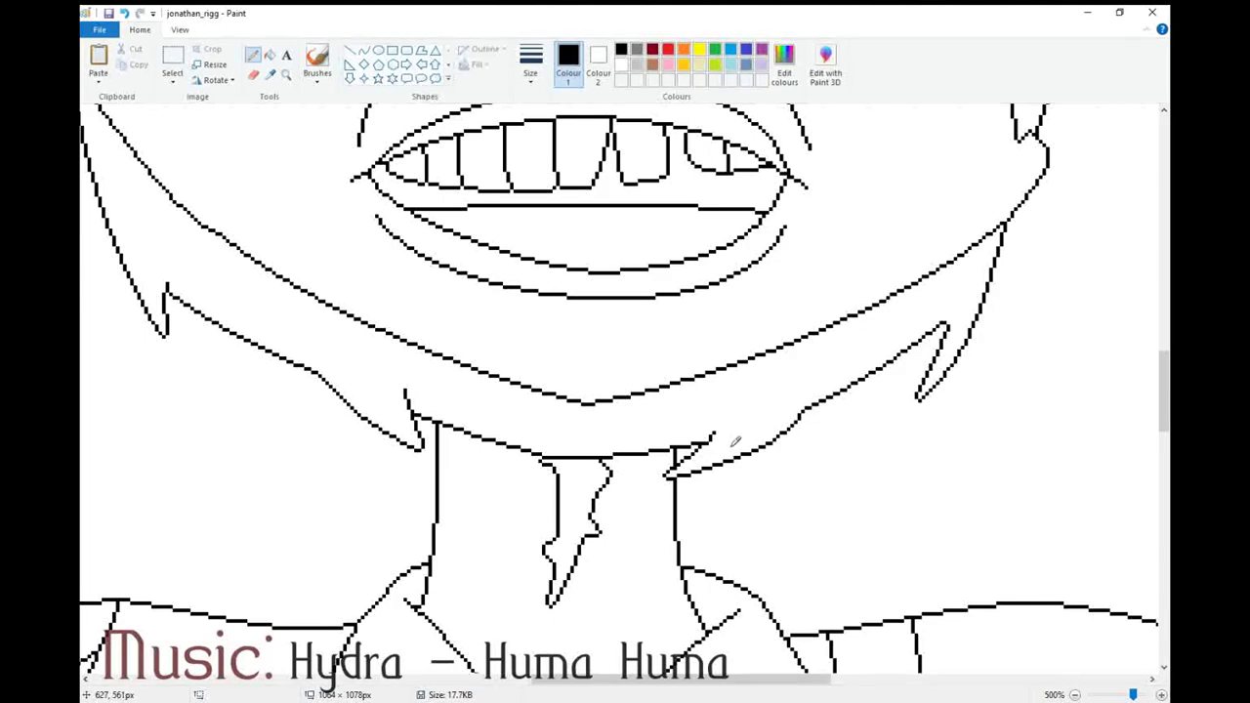
# Try to add curved detail lines to the bare upper arm below the torn sleeve, and undo them
pyautogui.scroll(15, 904, 460)
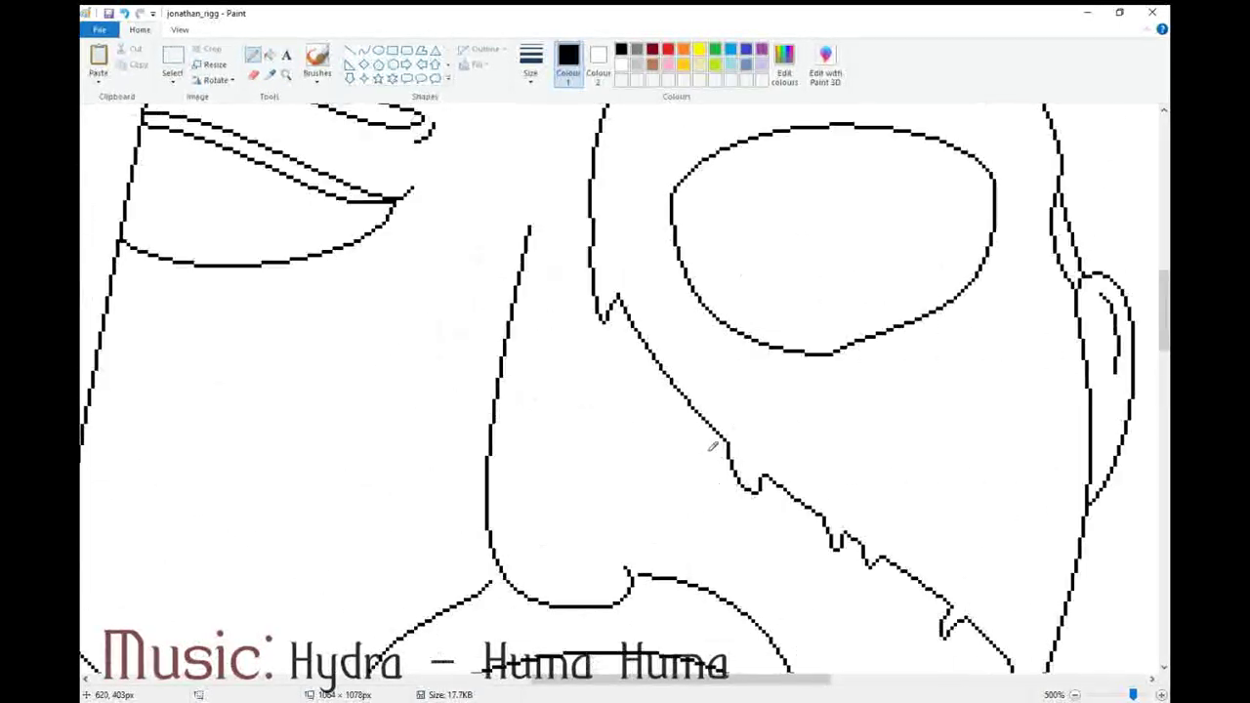
pyautogui.scroll(-10, 619, 361)
pyautogui.moveTo(1164, 332); pyautogui.dragTo(1164, 449)
pyautogui.click(1076, 695)
pyautogui.click(1075, 695)
pyautogui.click(1076, 694)
pyautogui.scroll(6, 849, 592)
pyautogui.scroll(-8, 848, 592)
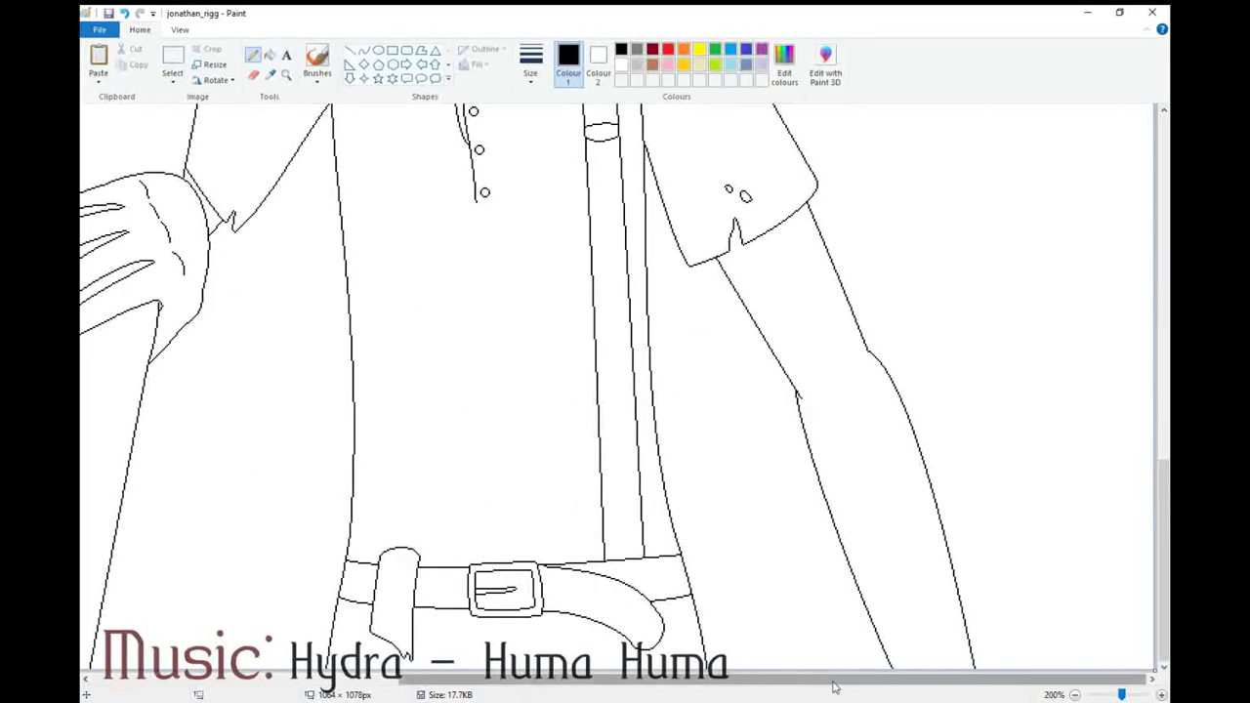
pyautogui.click(286, 75)
pyautogui.click(859, 337)
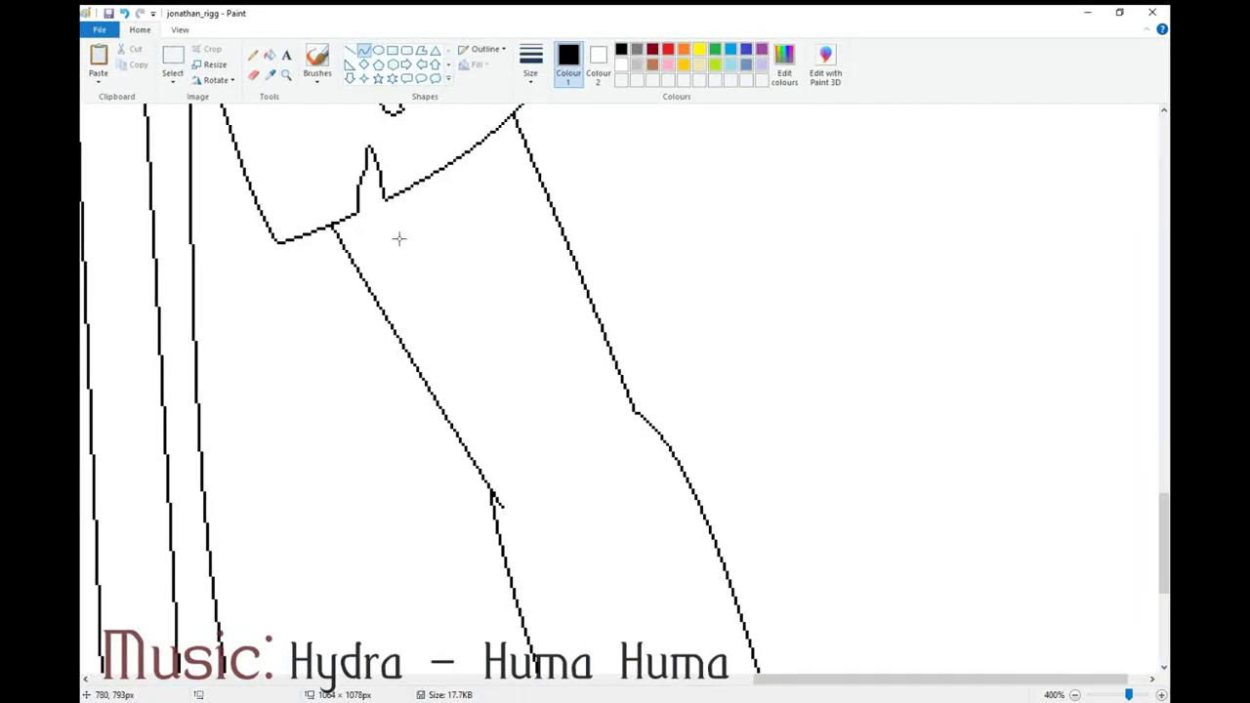
pyautogui.moveTo(406, 220); pyautogui.dragTo(502, 413)
pyautogui.moveTo(409, 219); pyautogui.dragTo(507, 418)
pyautogui.click(516, 266)
pyautogui.hotkey('ctrl', 'z')
pyautogui.hotkey('ctrl', 'z')
pyautogui.scroll(2, 695, 403)
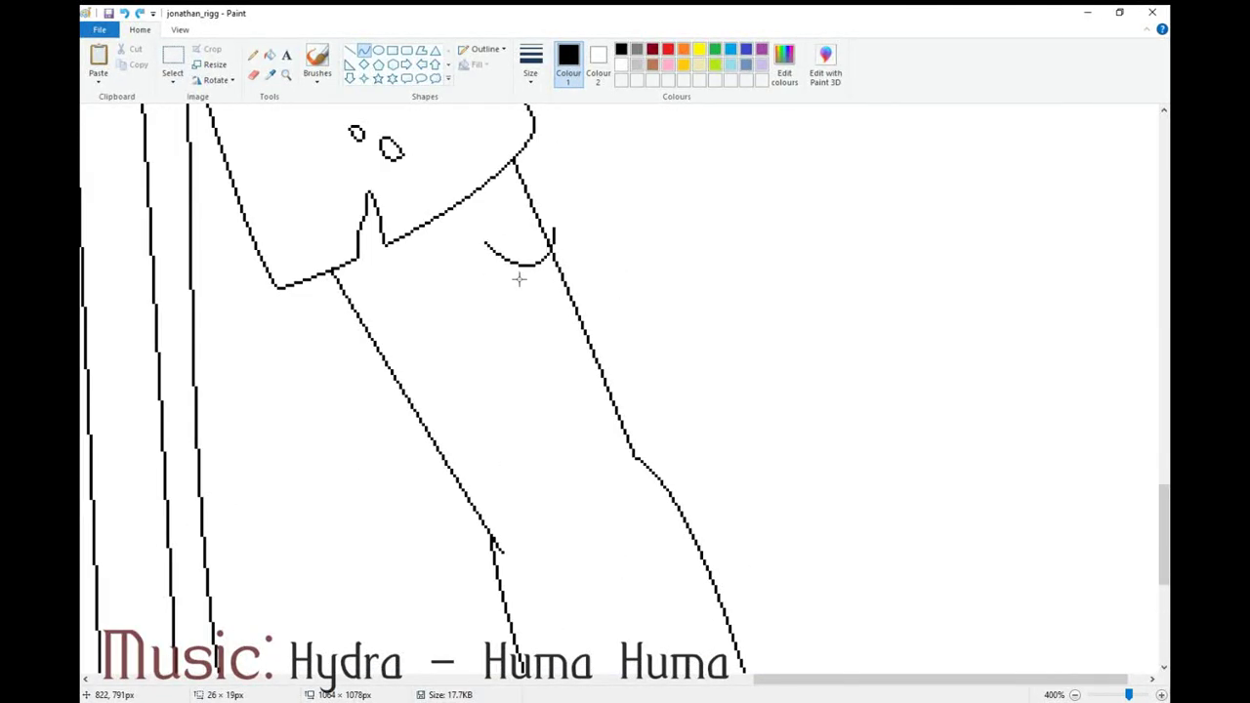
pyautogui.click(124, 13)
# Select the eyebrow with a free-form outline and move it slightly down along the slanted edge
pyautogui.scroll(-3, 684, 342)
pyautogui.moveTo(1164, 537); pyautogui.dragTo(1169, 644)
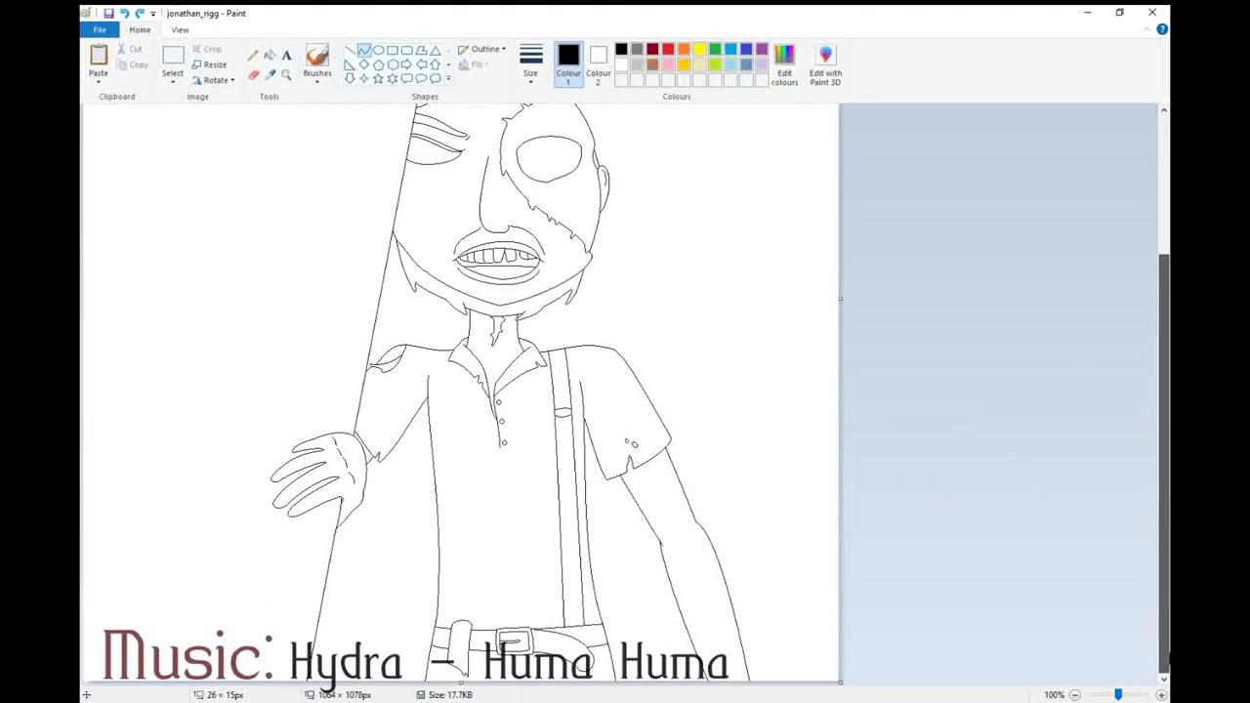
pyautogui.scroll(4, 459, 390)
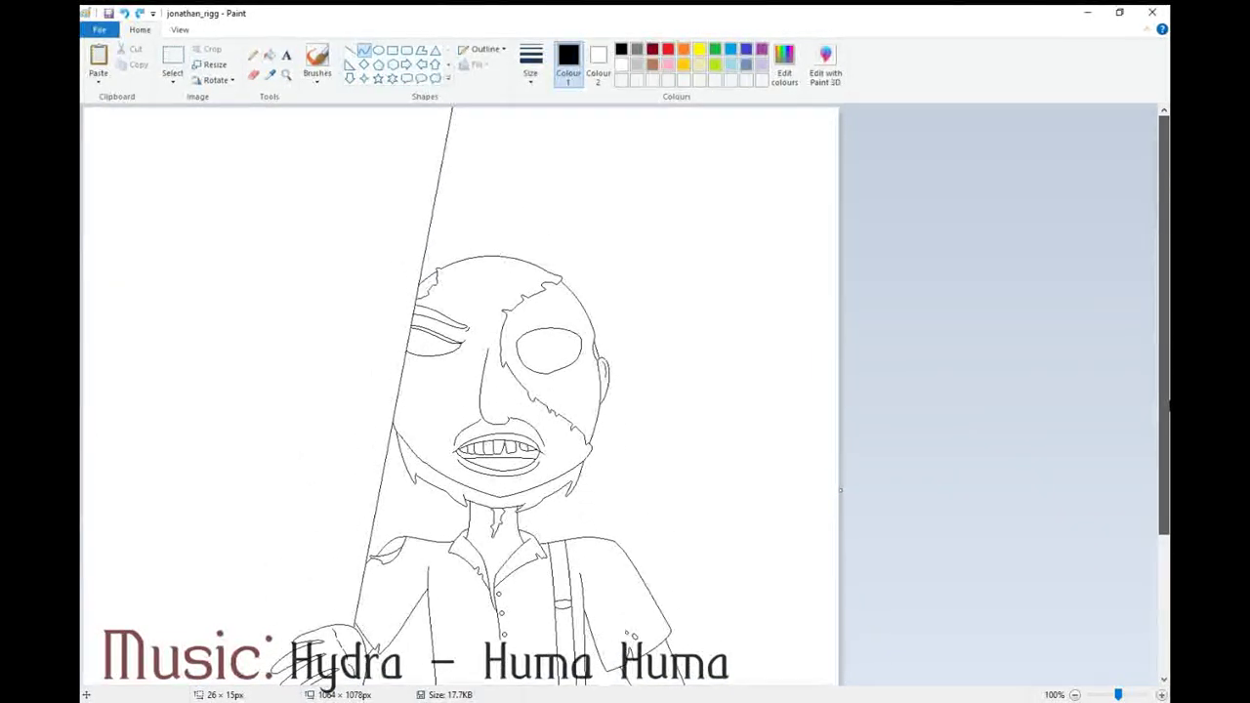
pyautogui.scroll(-2, 459, 391)
pyautogui.moveTo(1169, 476); pyautogui.dragTo(1169, 450)
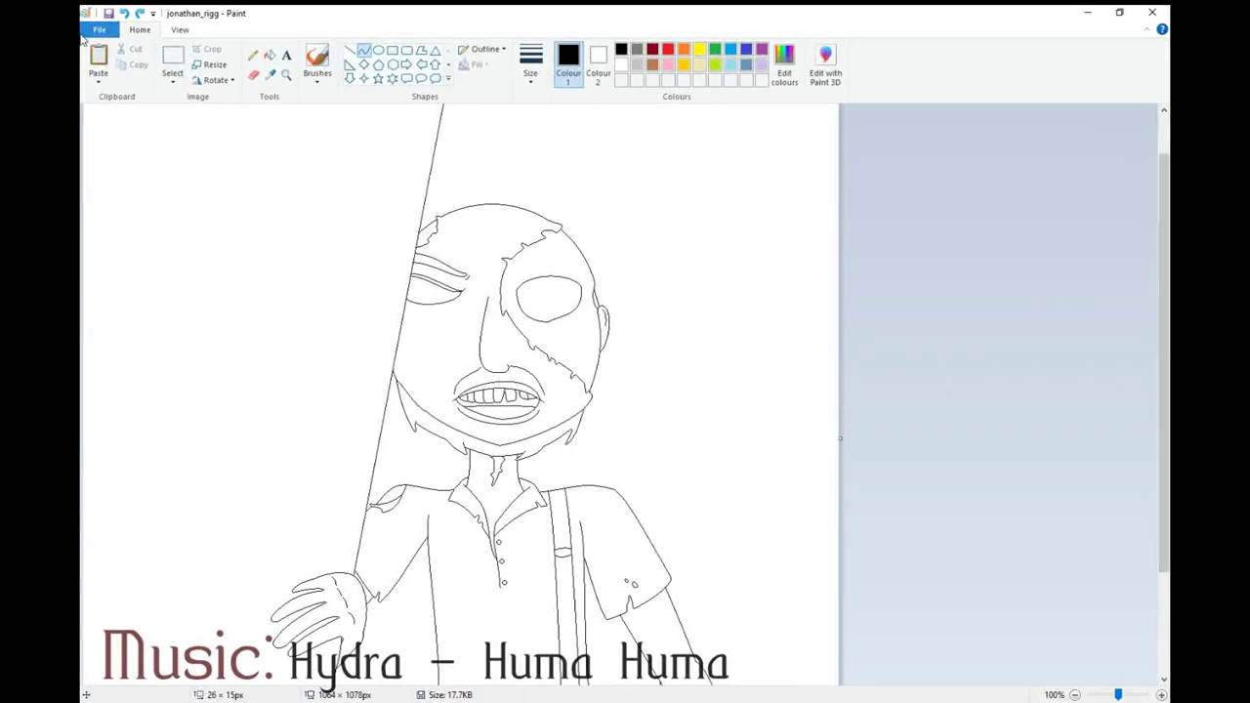
pyautogui.click(286, 75)
pyautogui.click(455, 264)
pyautogui.click(455, 265)
pyautogui.click(173, 78)
pyautogui.click(150, 131)
pyautogui.moveTo(463, 394)
pyautogui.mouseDown()
pyautogui.moveTo(703, 342)
pyautogui.moveTo(460, 279)
pyautogui.mouseUp()
pyautogui.moveTo(487, 334); pyautogui.dragTo(483, 349)
pyautogui.click(399, 373)
# Redraw the missing piece of the slanted edge between the scalp patch and the eyebrow
pyautogui.click(254, 75)
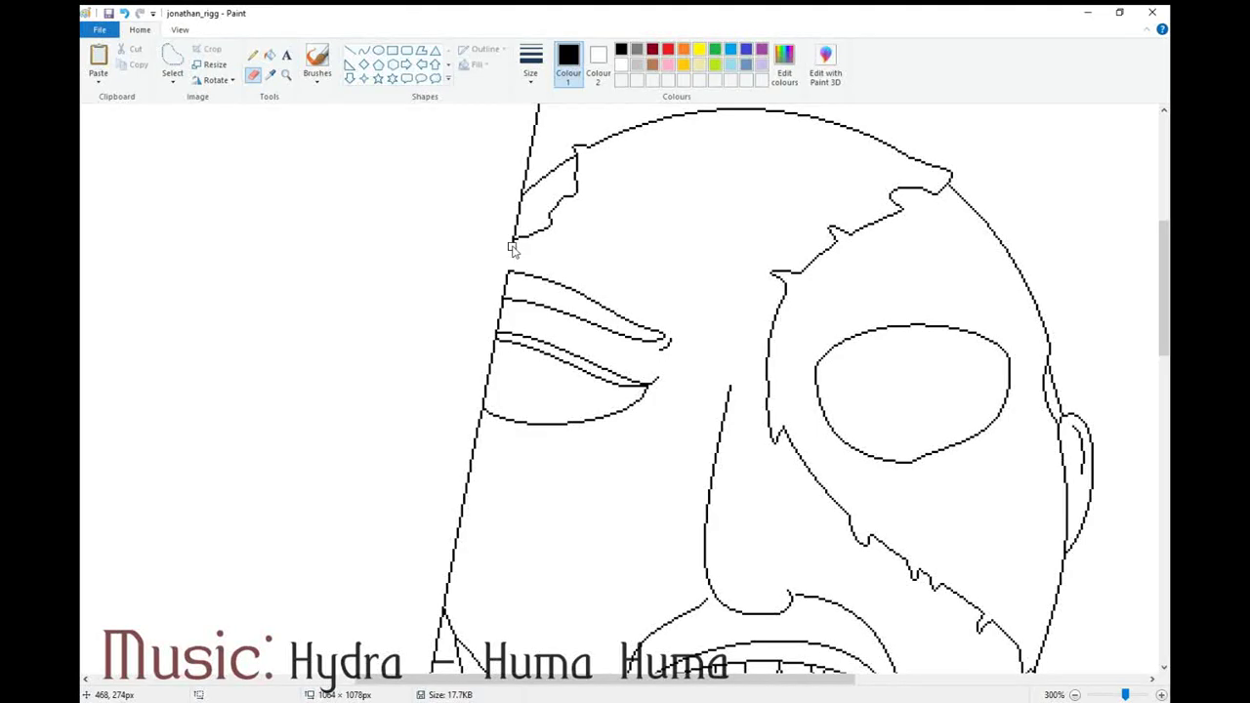
pyautogui.click(349, 49)
pyautogui.moveTo(513, 238); pyautogui.dragTo(506, 274)
pyautogui.hotkey('alt', 'h')
pyautogui.press('e')
pyautogui.scroll(-10, 728, 259)
pyautogui.scroll(-5, 939, 561)
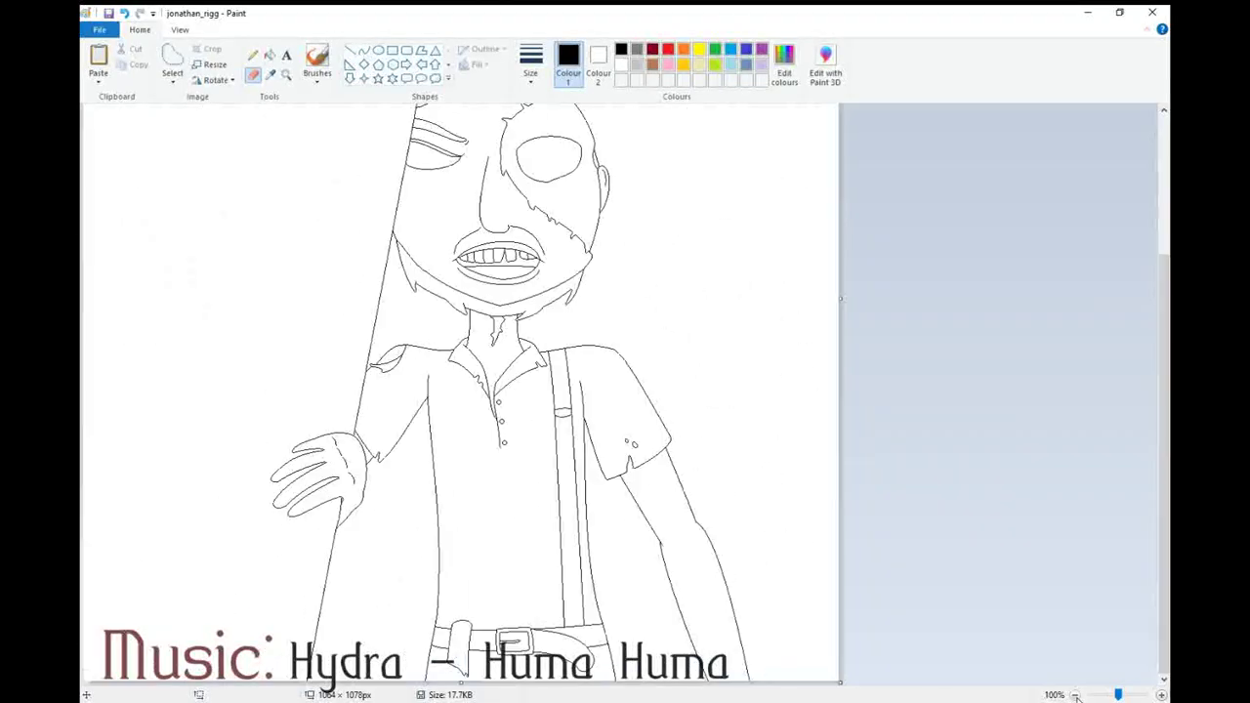